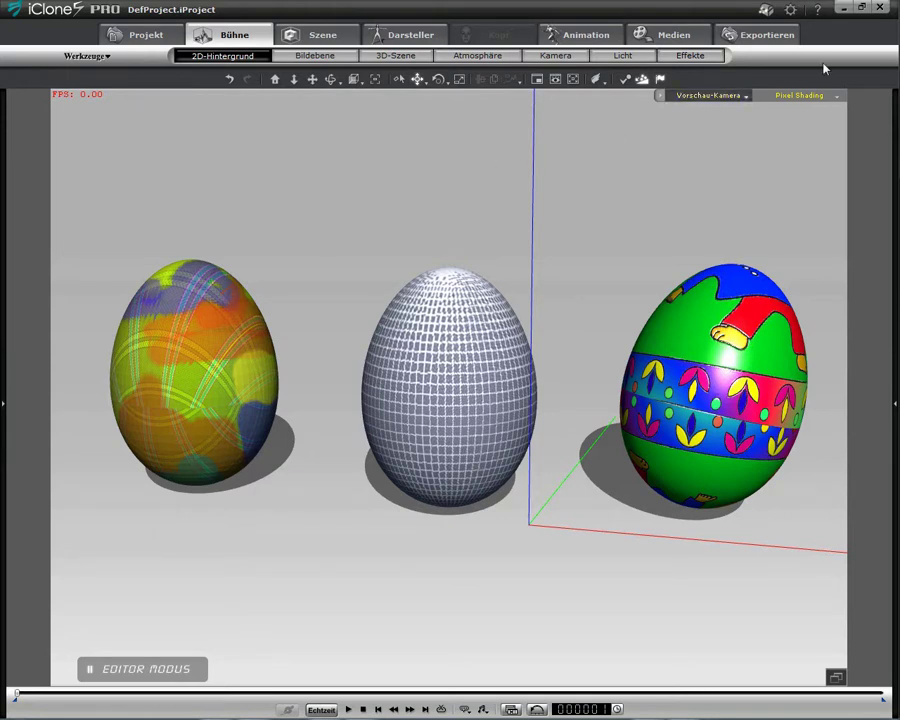
Step: Switch to Hexagon and start a new scene in a single perspective view, discarding the old scene's unsaved changes
left_click(848, 12)
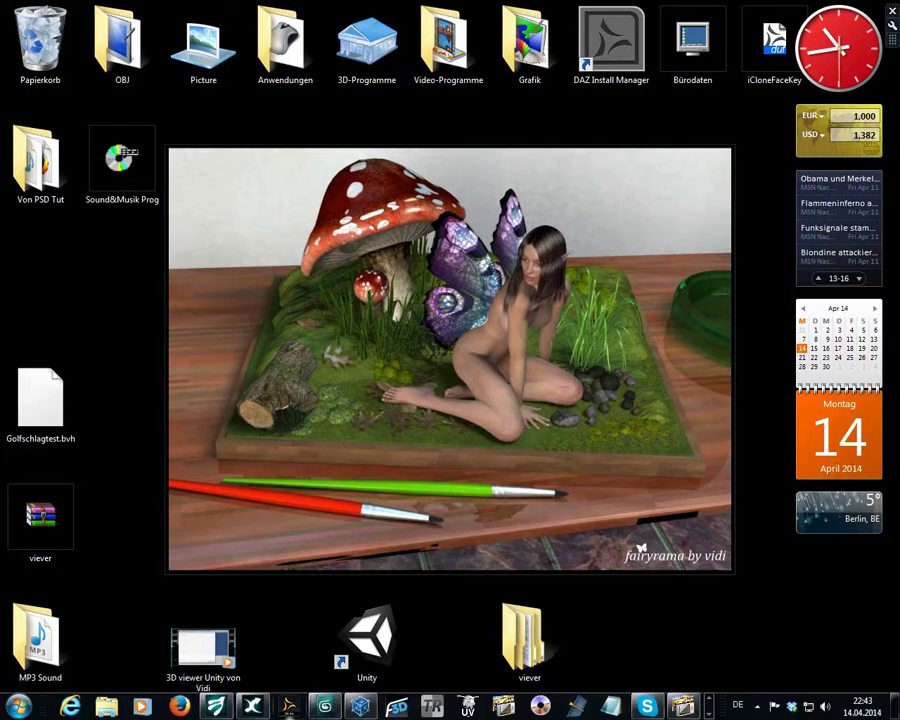
left_click(360, 707)
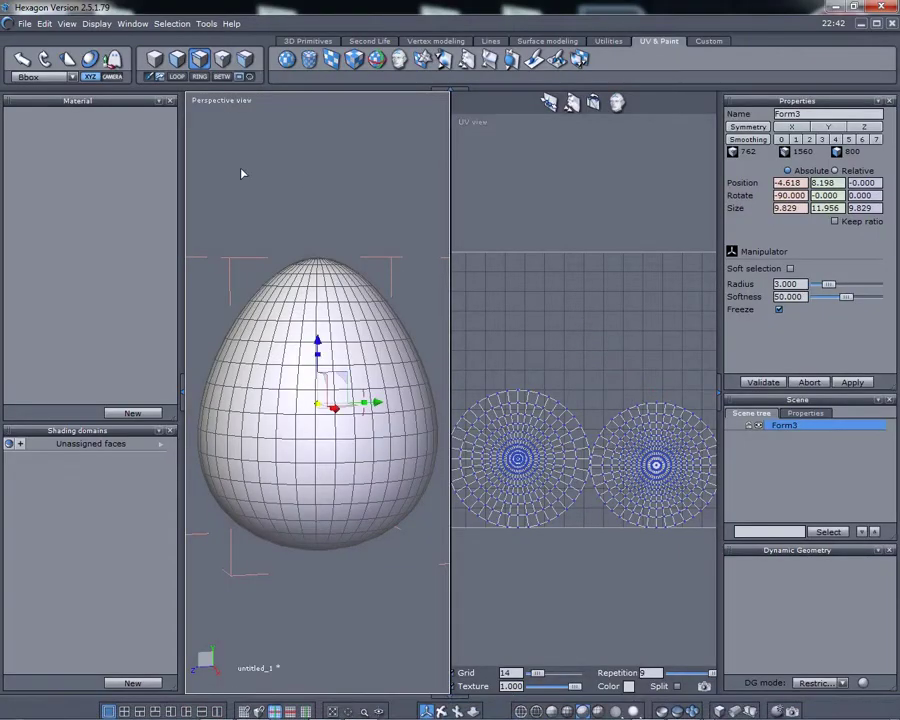
left_click(24, 23)
left_click(36, 40)
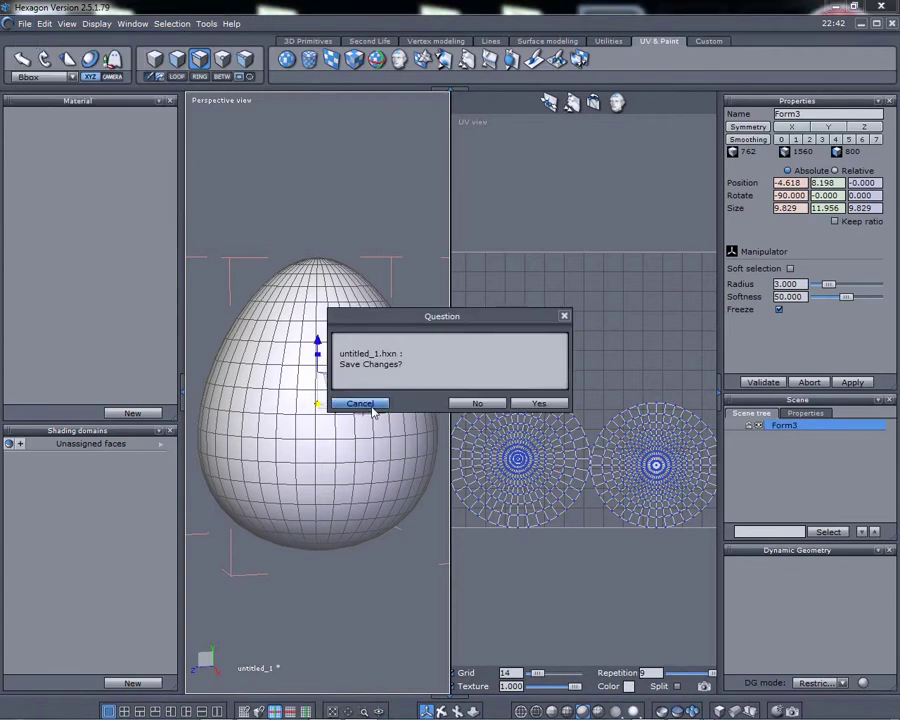
left_click(478, 403)
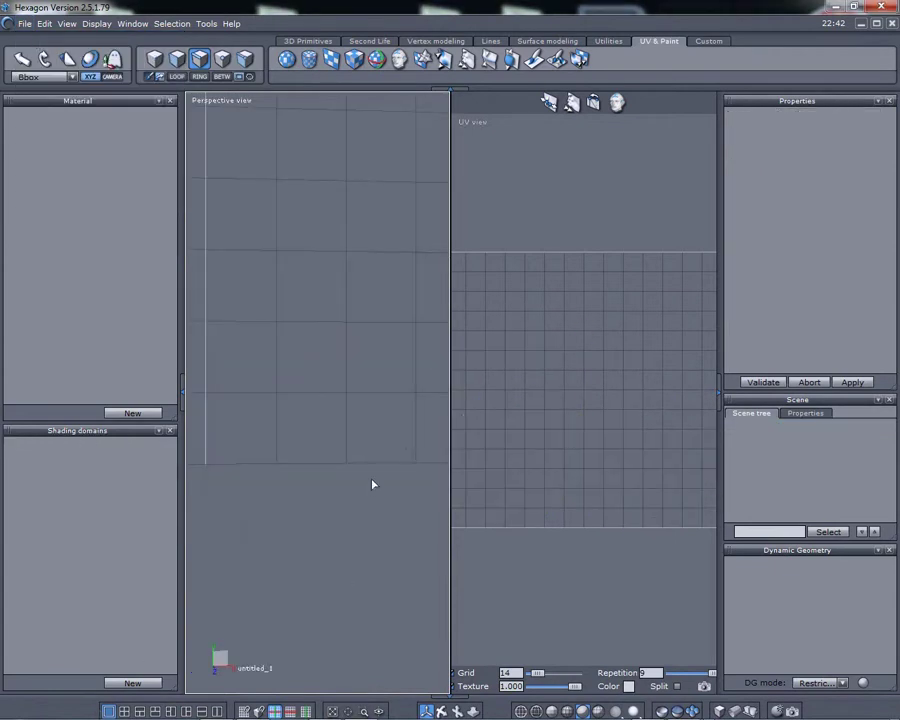
mouse_move(90, 710)
left_click(107, 711)
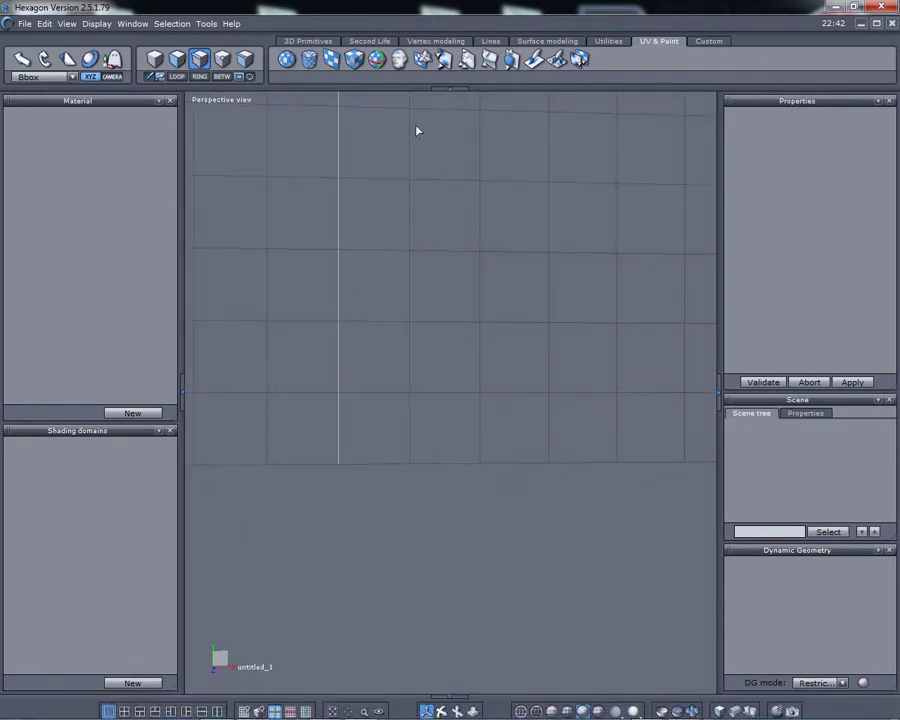
Step: Create a sphere about 11.2 in diameter, based at the foot of the vertical grid axis, with 28 points
left_click(308, 42)
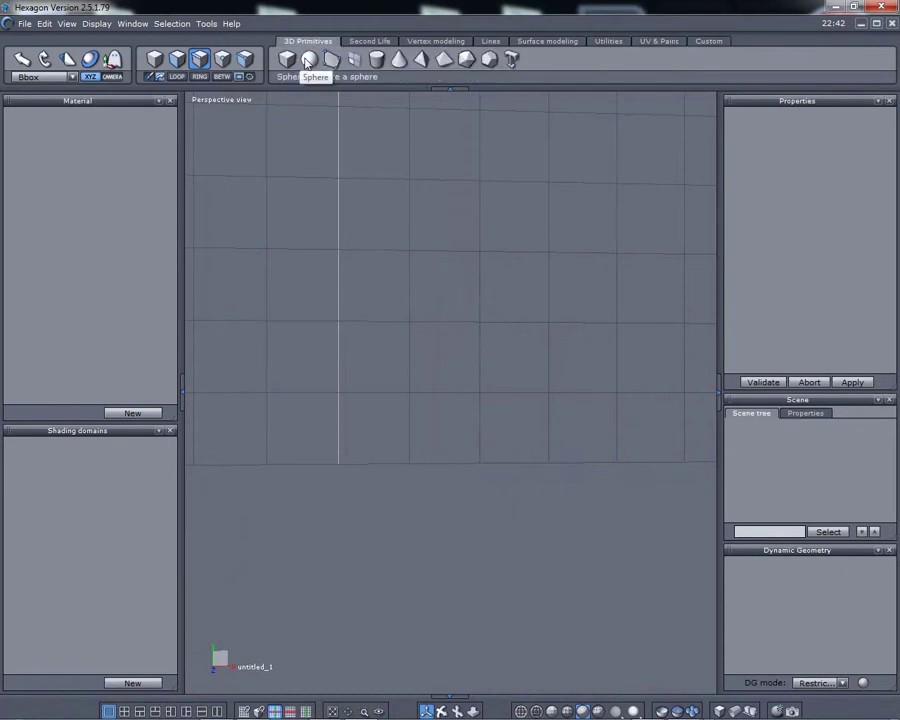
left_click(308, 60)
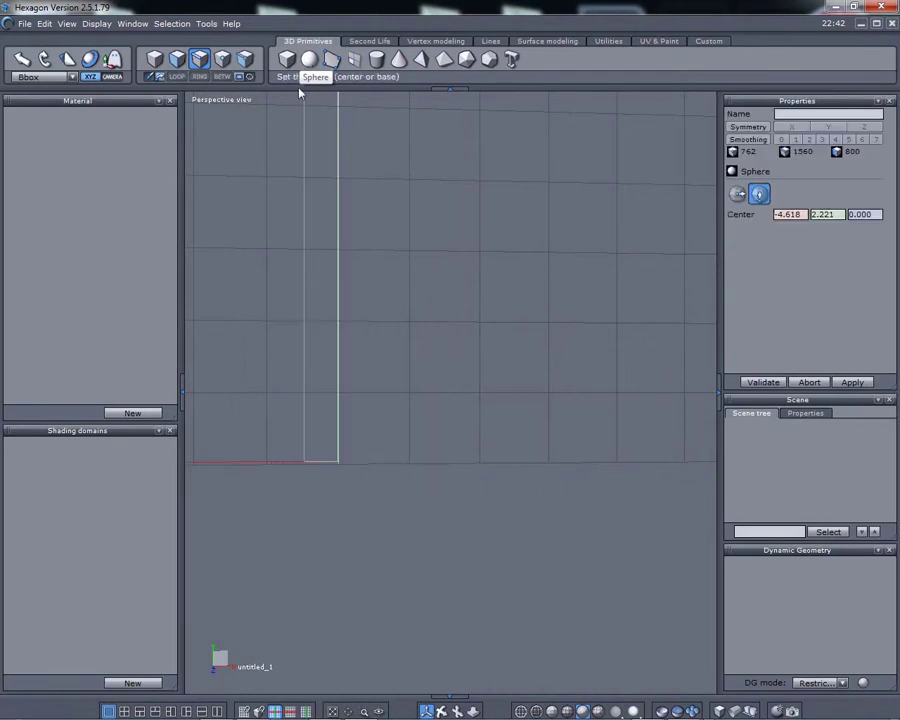
left_click(338, 464)
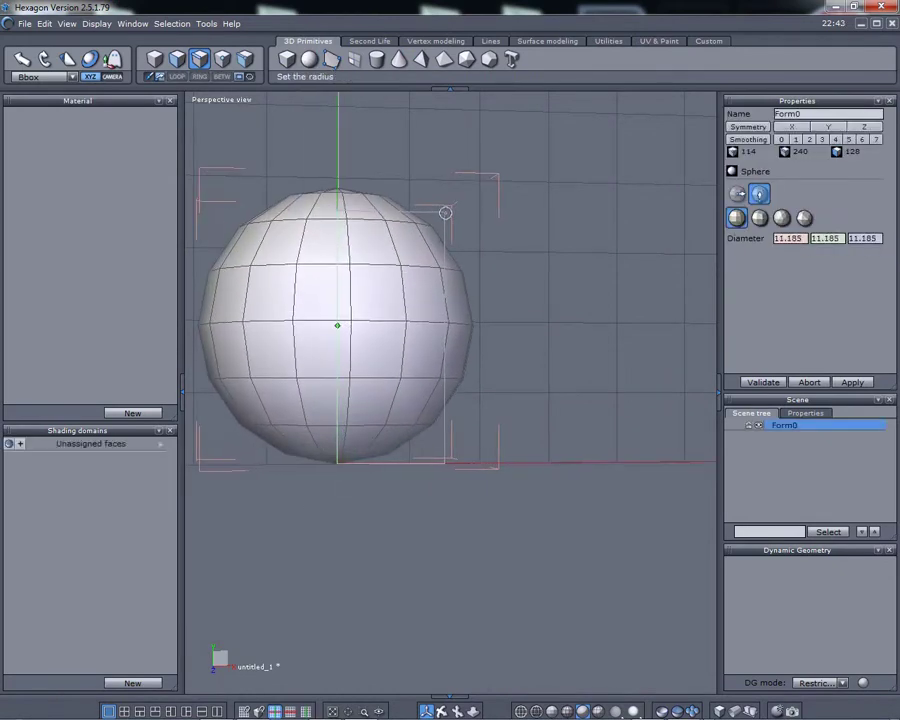
left_click(456, 226)
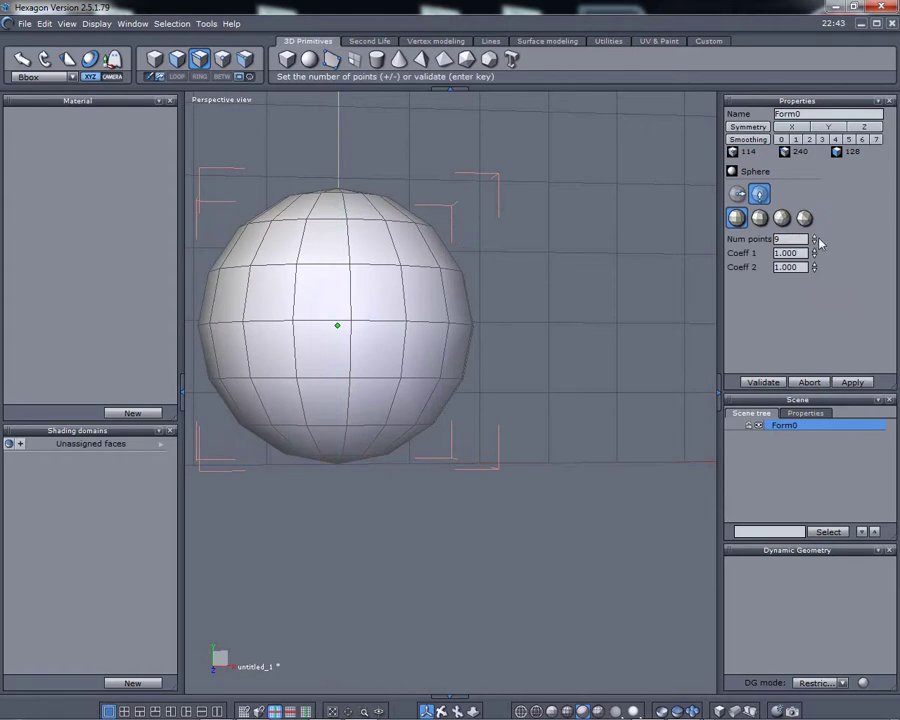
left_click_drag(815, 240, 815, 240)
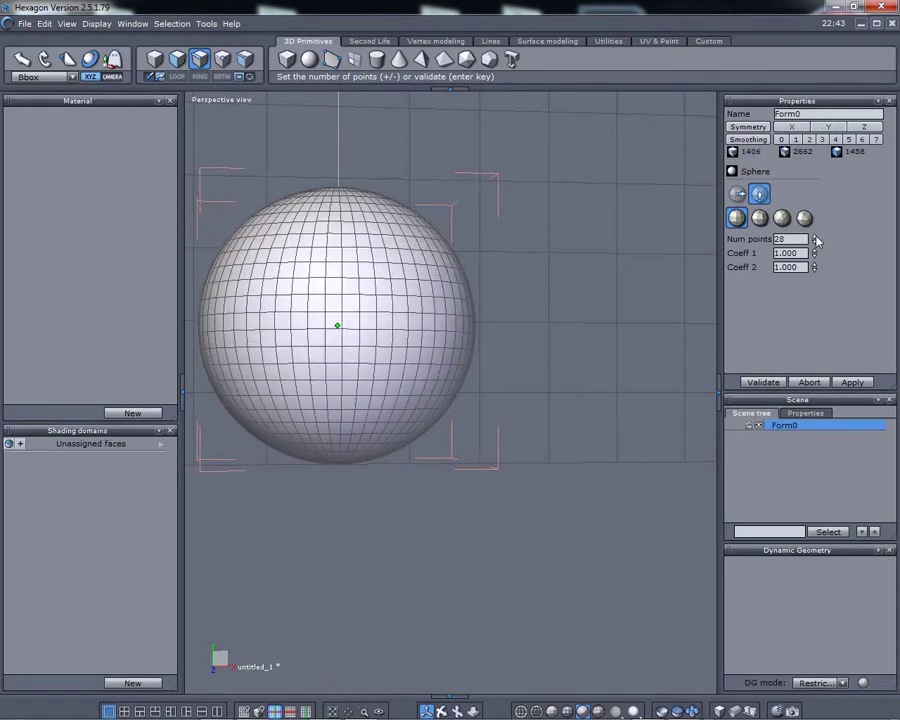
left_click(763, 383)
middle_click_drag(566, 280, 629, 316)
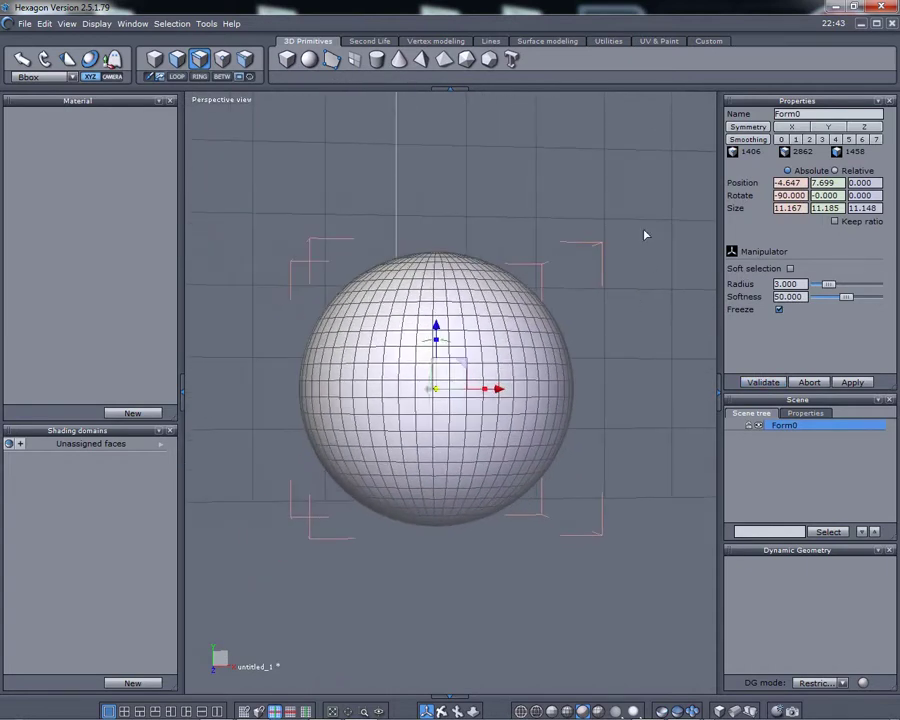
Step: Shape the sphere into an egg with the Taper deformer, using a max ratio of about 0.843 and a min ratio of about 0.602
left_click(609, 42)
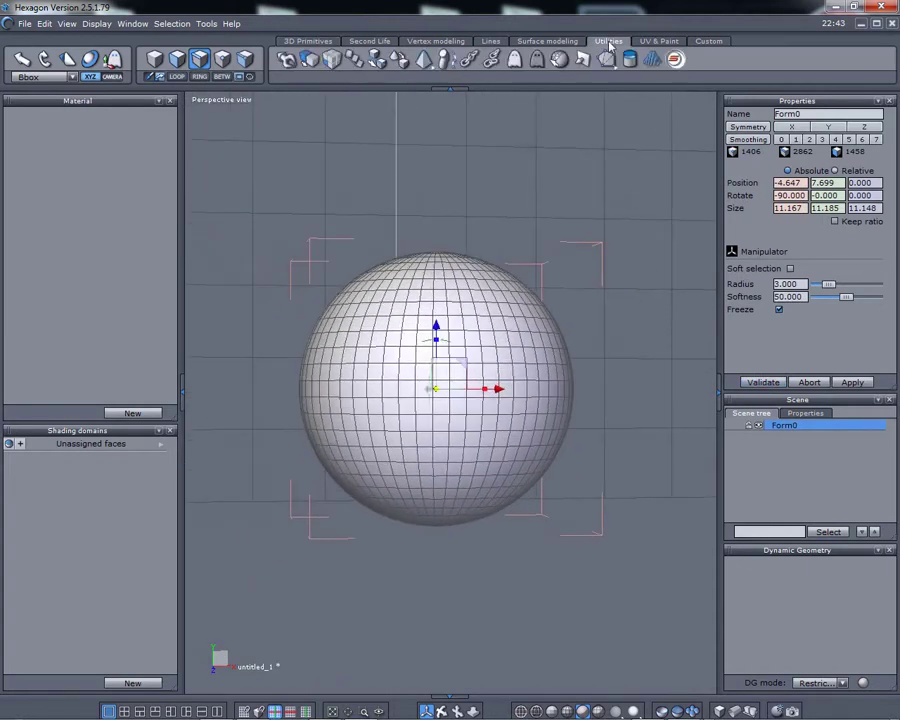
left_click(425, 62)
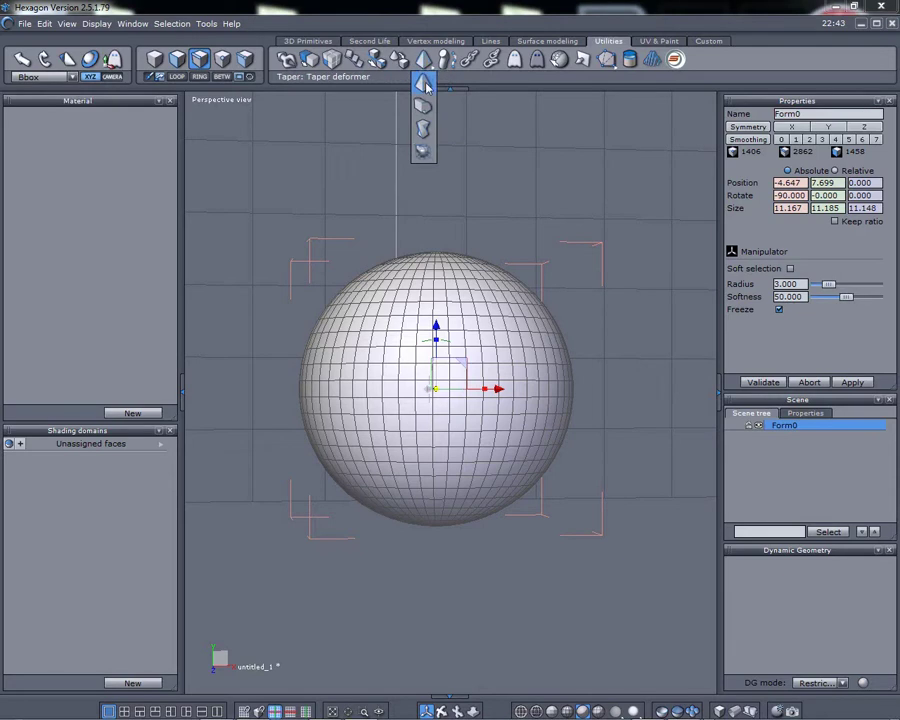
left_click(425, 85)
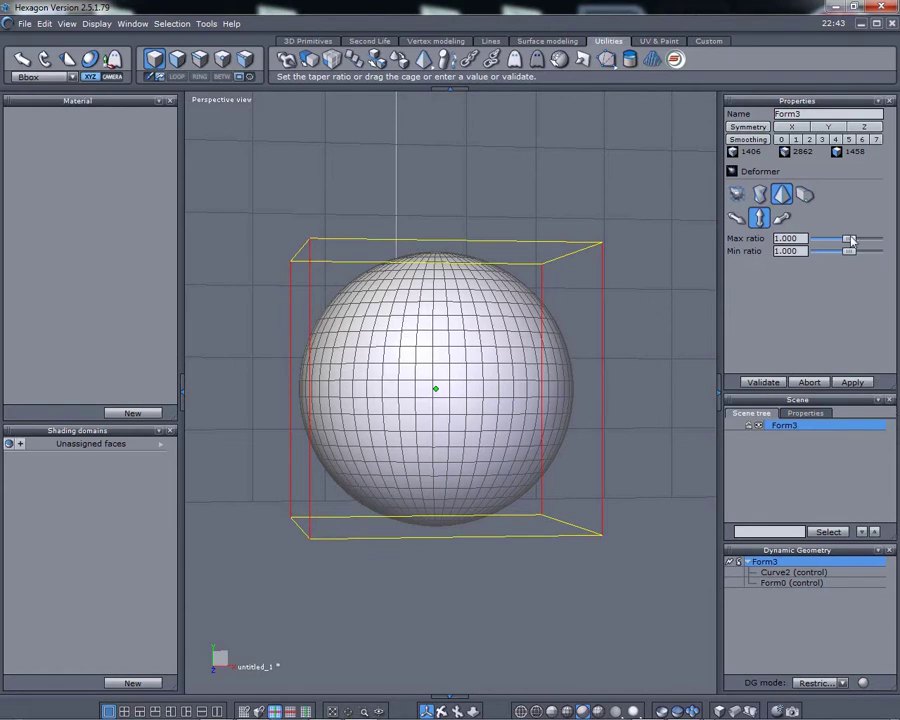
mouse_move(848, 239)
left_mouse_down()
mouse_move(862, 241)
mouse_move(851, 247)
left_mouse_up()
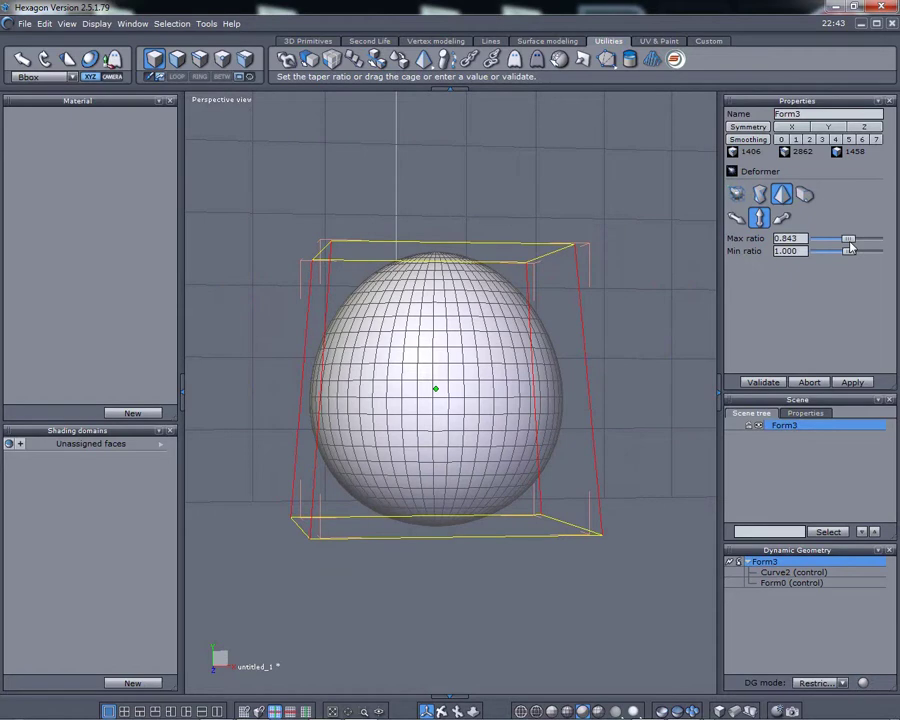
left_click_drag(852, 255, 852, 256)
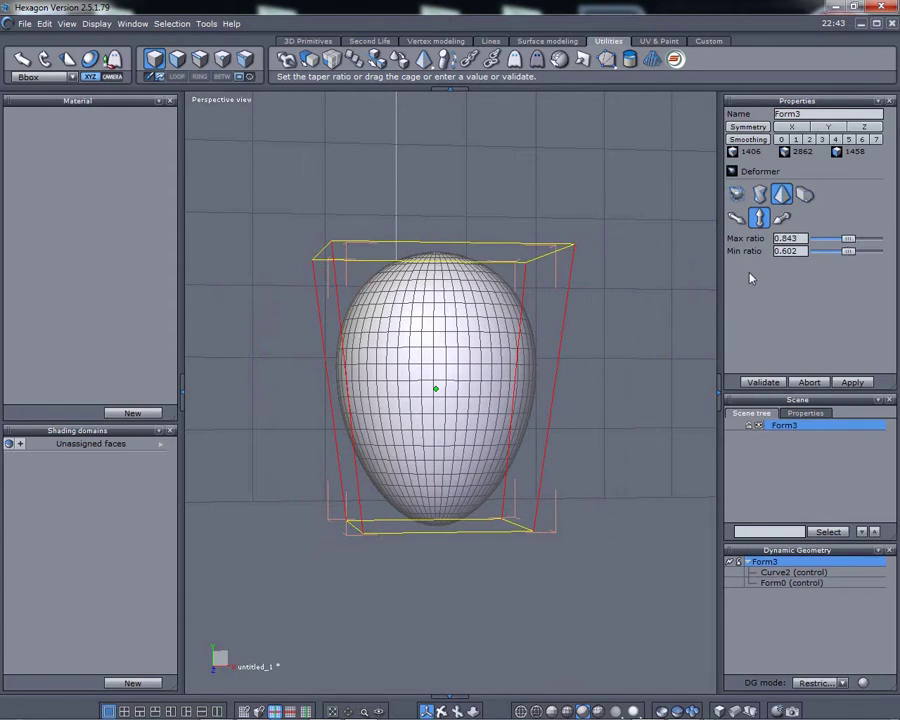
left_click(754, 384)
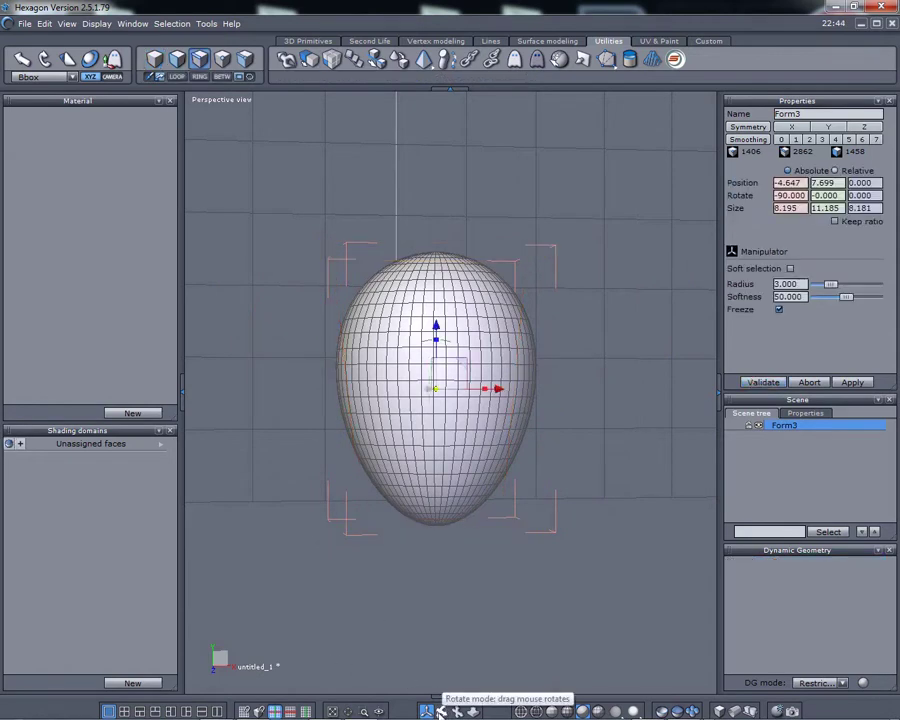
Step: Select the horizontal edge loop around the egg's middle and unfold the UVs with it as the seam
mouse_move(441, 711)
left_mouse_down()
mouse_move(455, 711)
mouse_move(430, 711)
mouse_move(441, 711)
mouse_move(441, 680)
mouse_move(441, 711)
left_mouse_up()
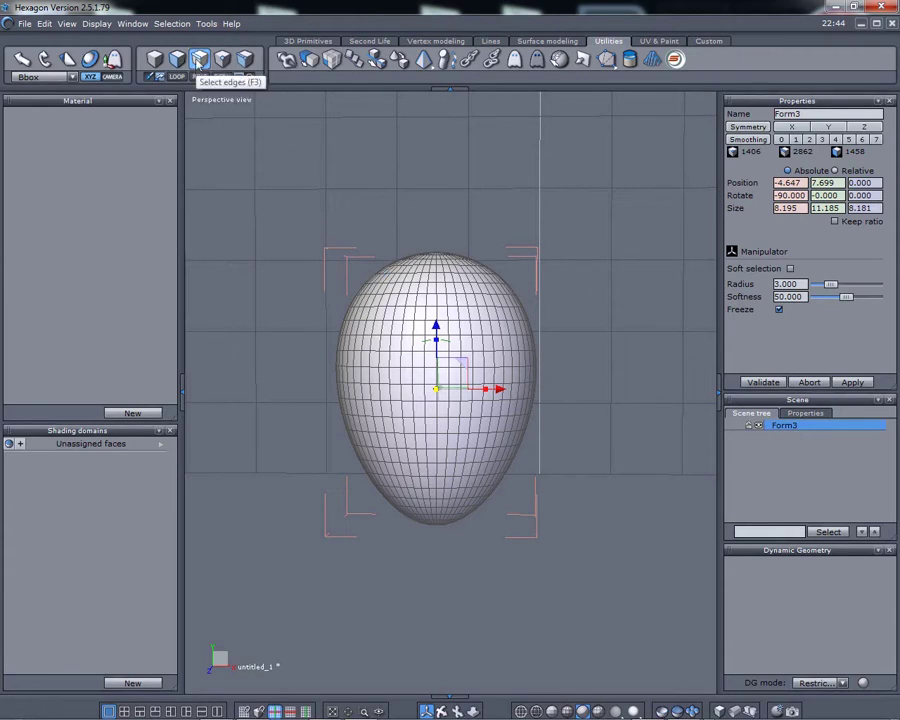
left_click(408, 390)
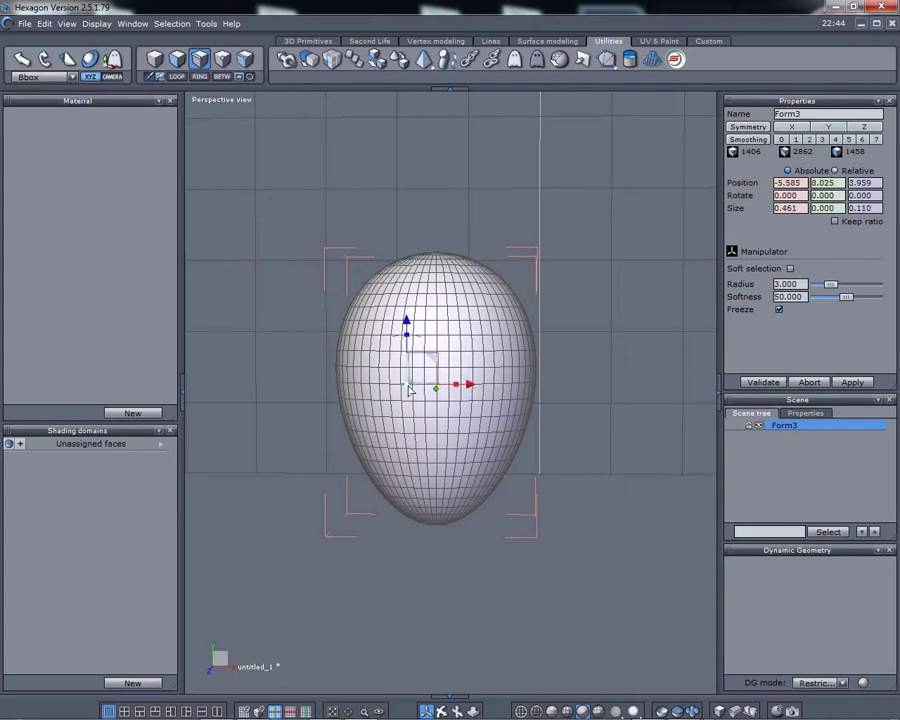
left_click(177, 79)
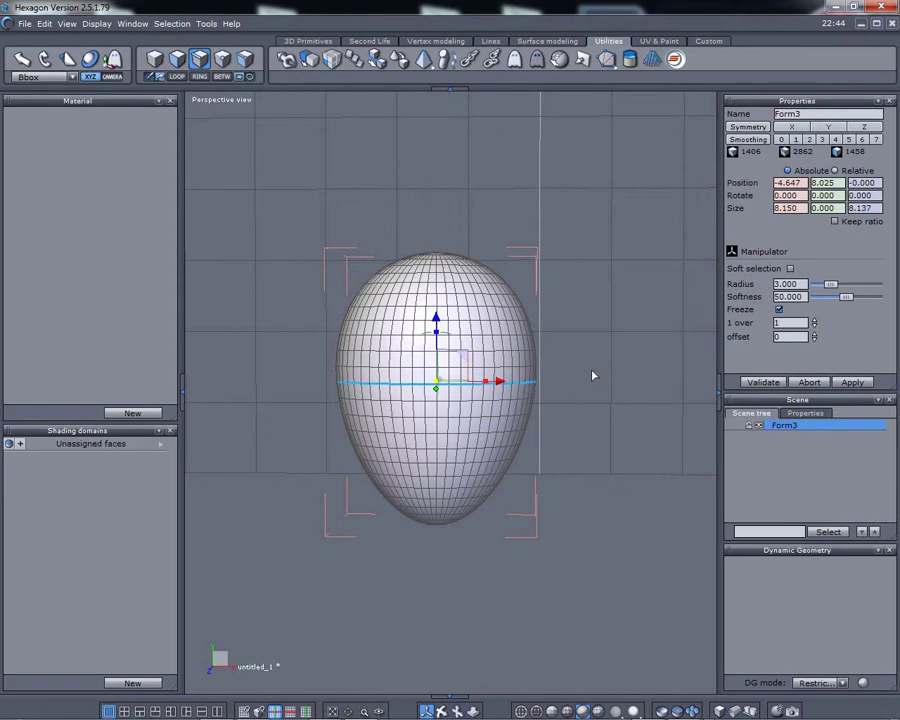
left_click(654, 42)
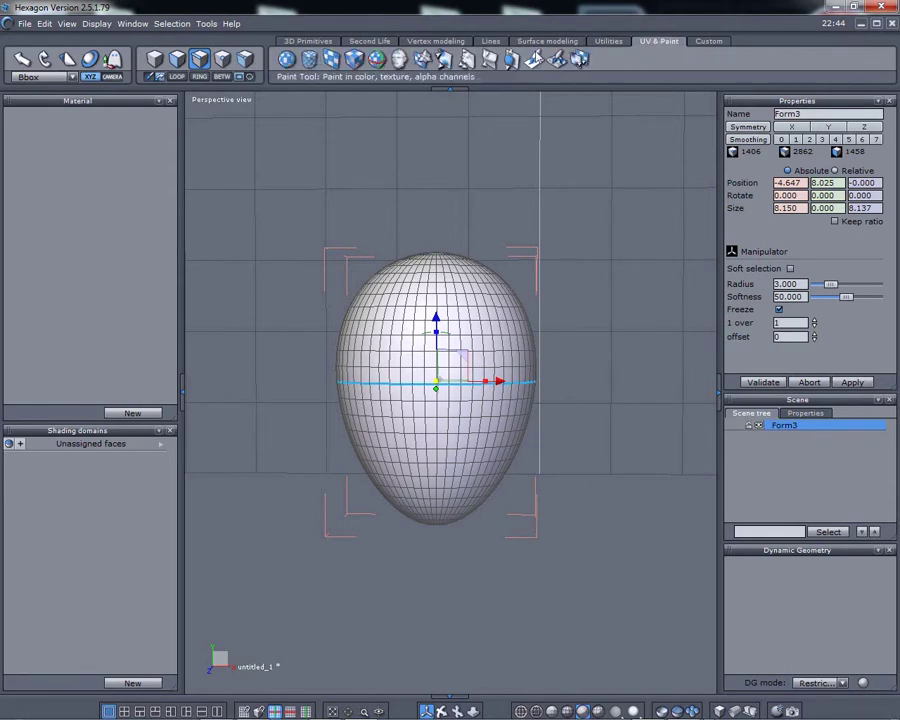
left_click(400, 60)
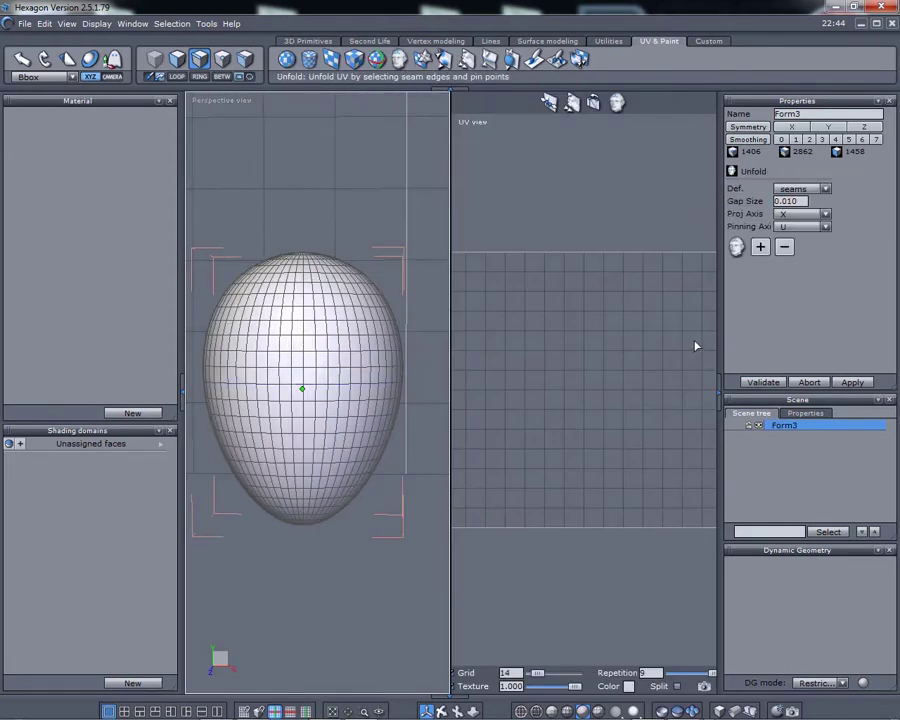
left_click(736, 247)
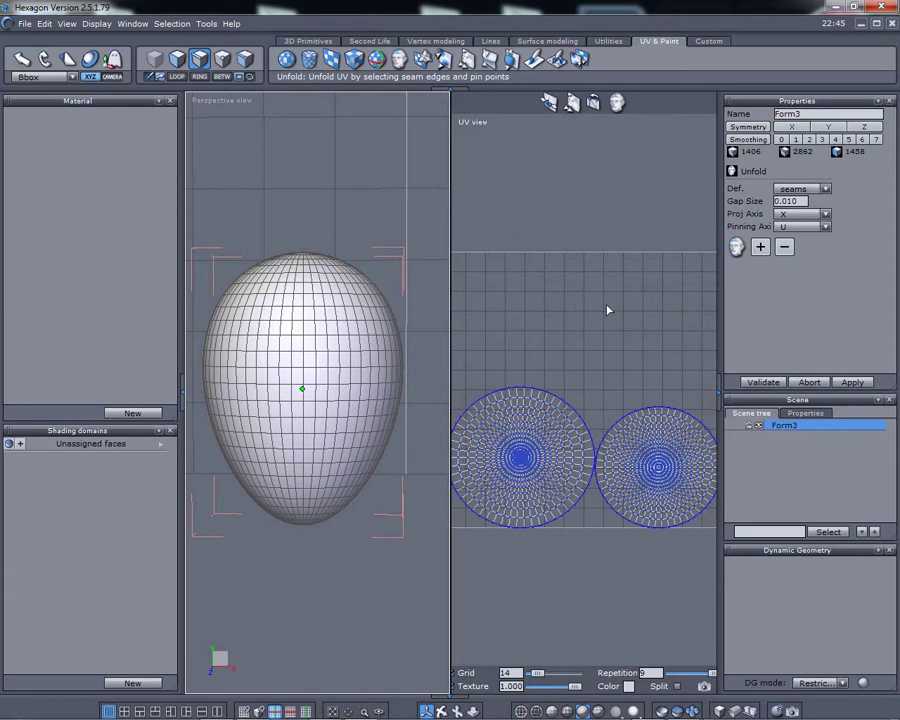
Step: Save the UV layout as a JPEG image named "Ei UV" in the Picture folder
left_click(704, 688)
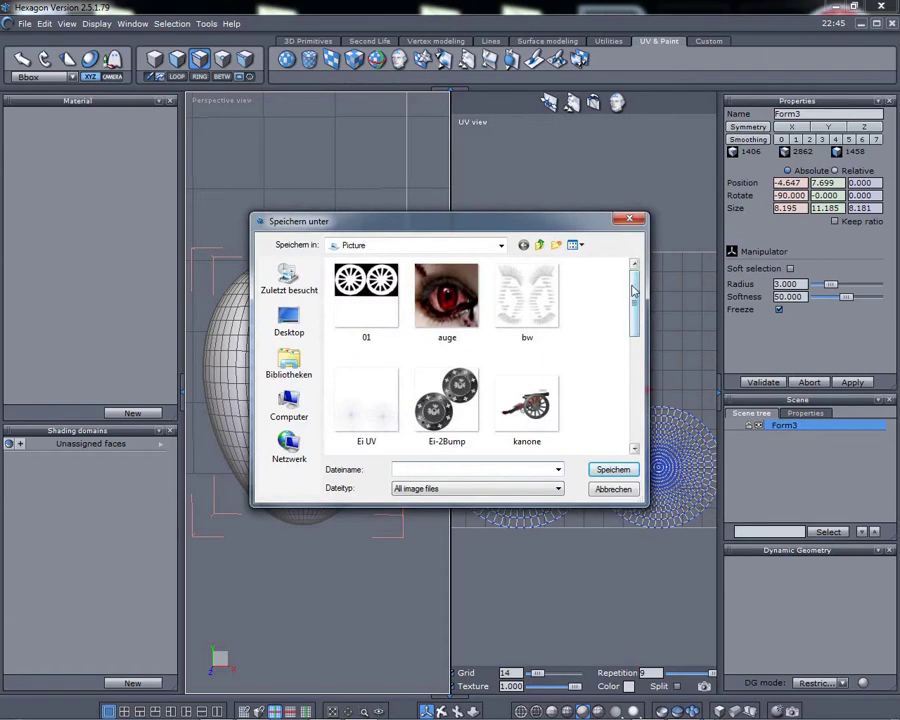
mouse_move(633, 290)
left_mouse_down()
mouse_move(621, 408)
mouse_move(626, 272)
left_mouse_up()
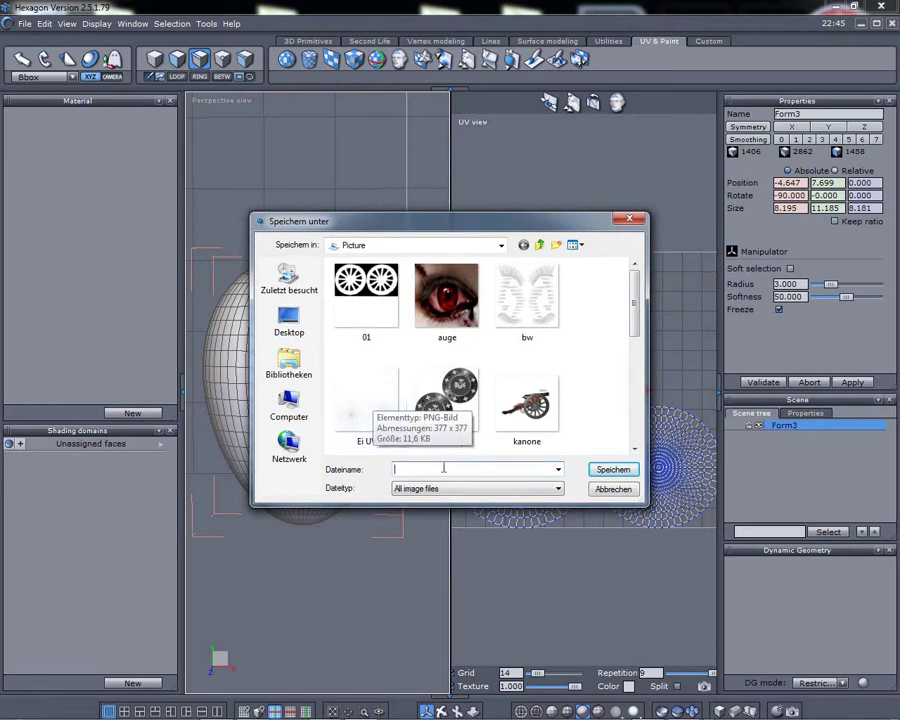
left_click(557, 490)
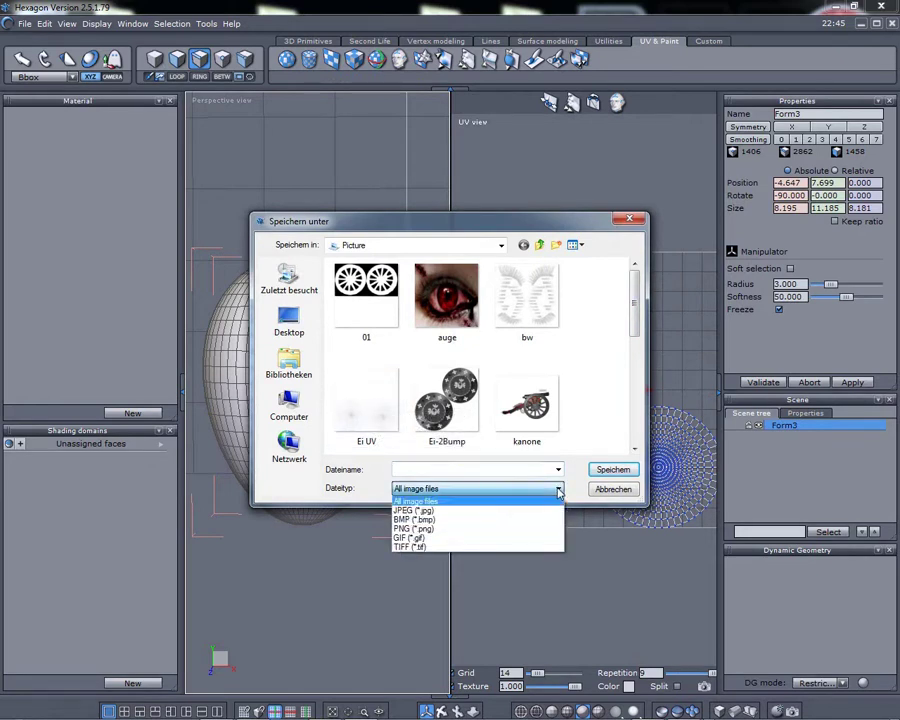
left_click(456, 511)
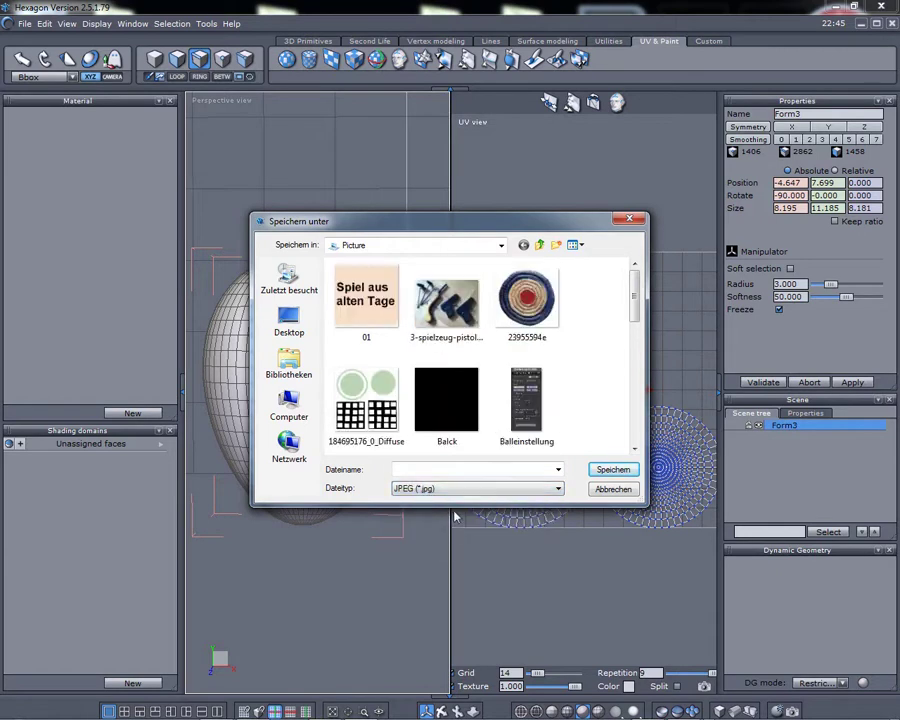
left_click(412, 468)
type("Ei UV")
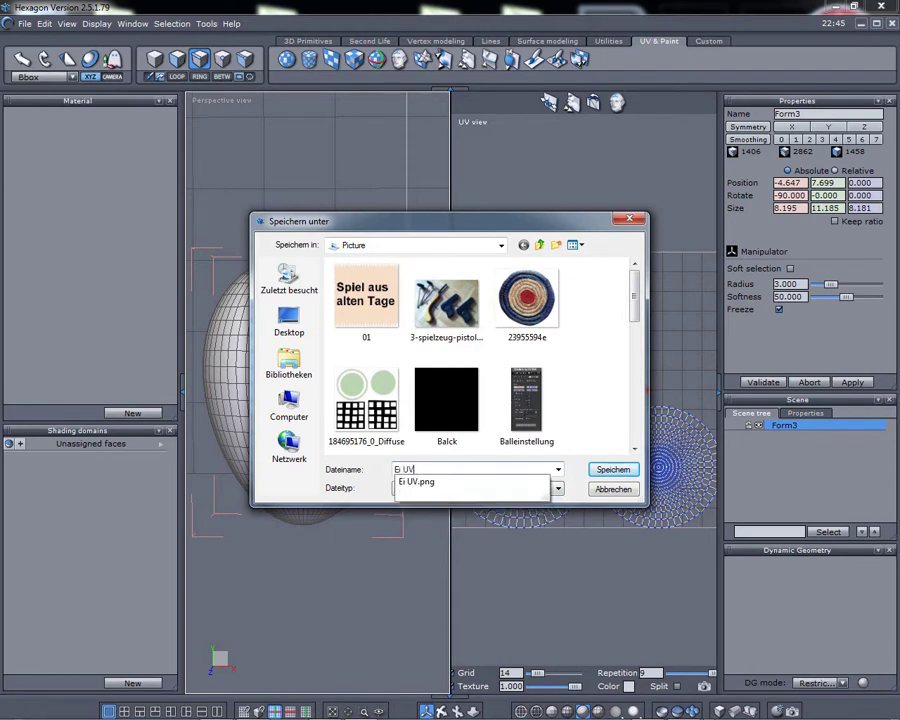
left_click(614, 470)
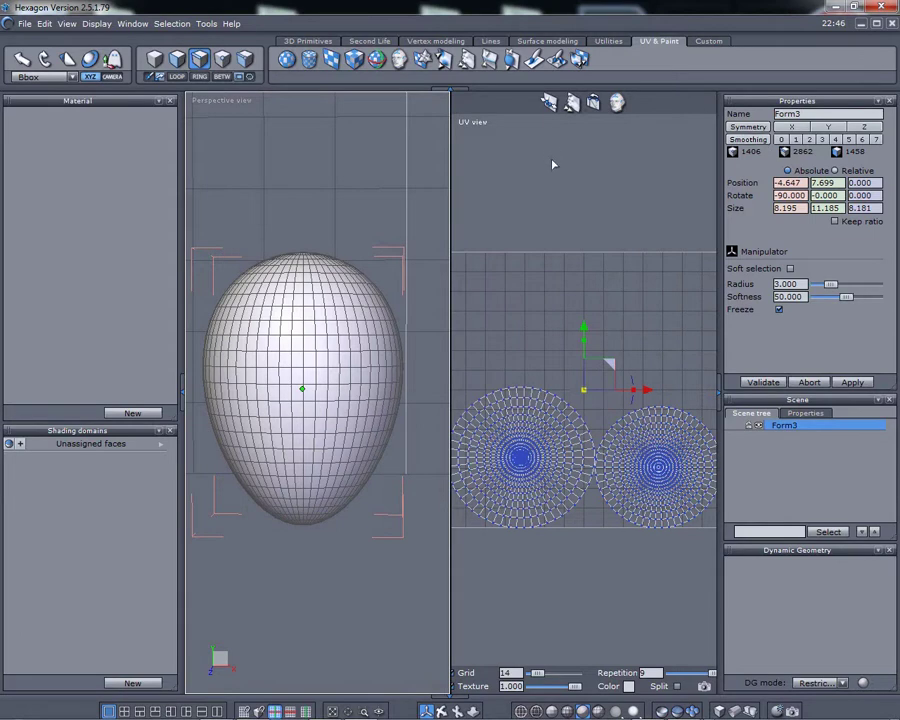
Step: Switch to PhotoImpact and open the saved "Ei UV" image from the Picture folder
left_click(836, 8)
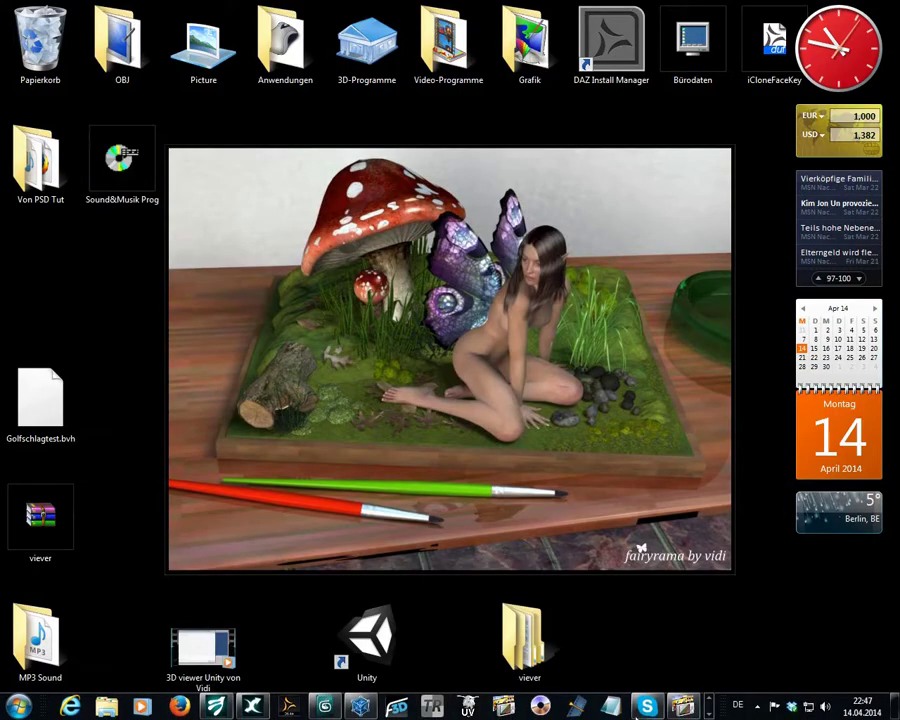
left_click(683, 706)
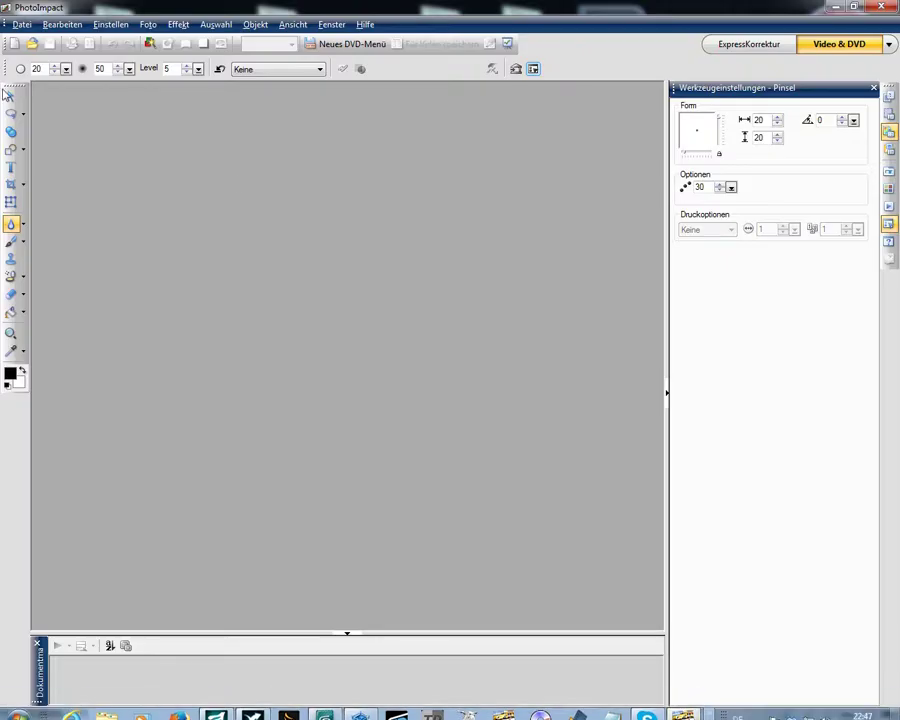
left_click(22, 25)
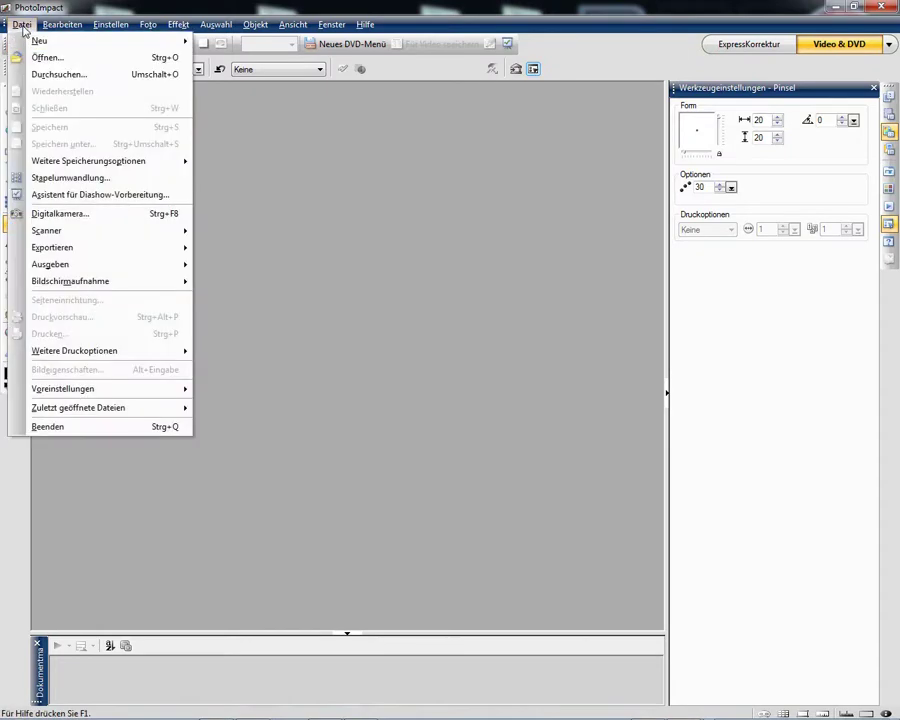
left_click(30, 57)
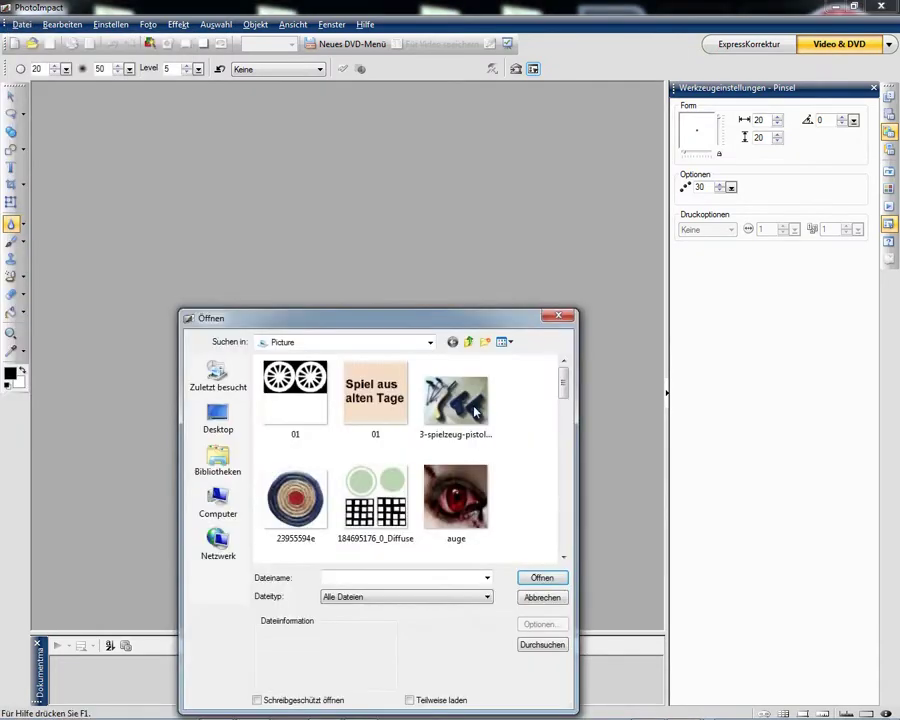
left_click_drag(455, 318, 445, 148)
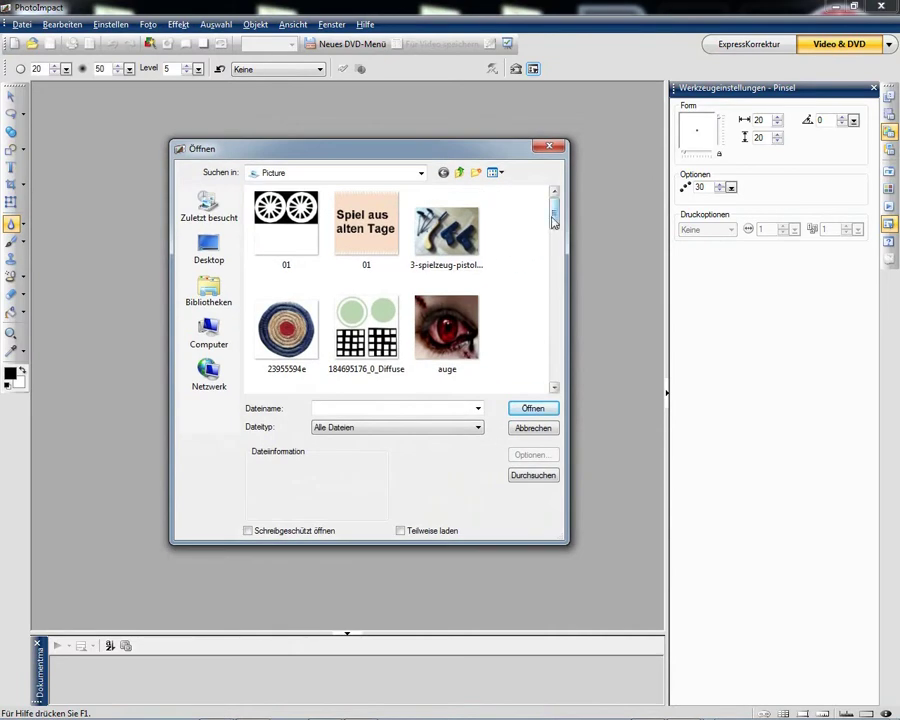
left_click_drag(553, 222, 551, 255)
double_click(445, 298)
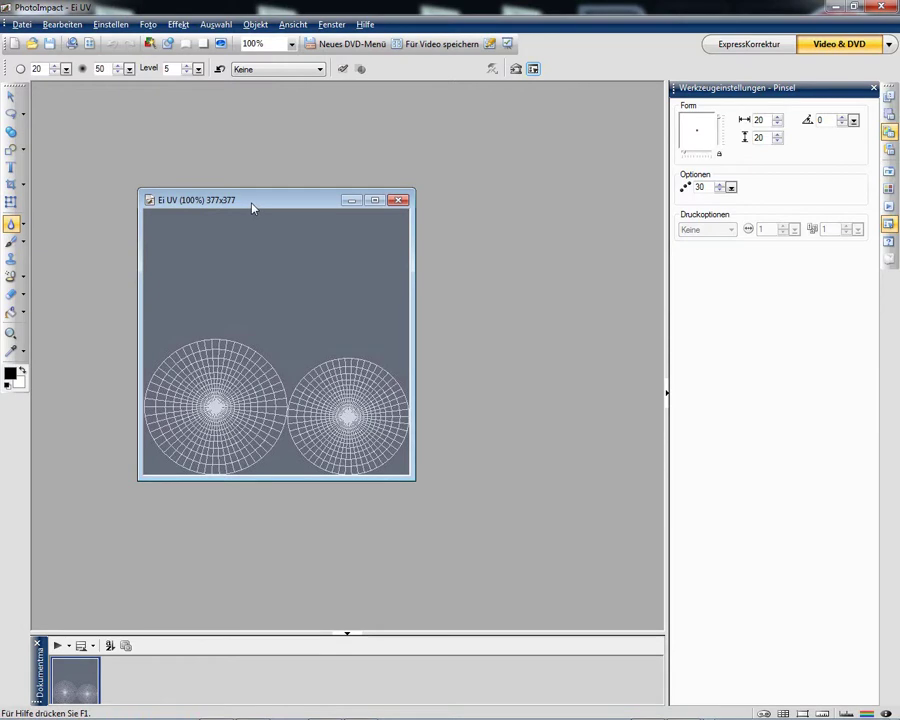
Step: Resize the UV image to 1024 x 1024 pixels with the aspect ratio kept and save it under its existing name
left_click(111, 26)
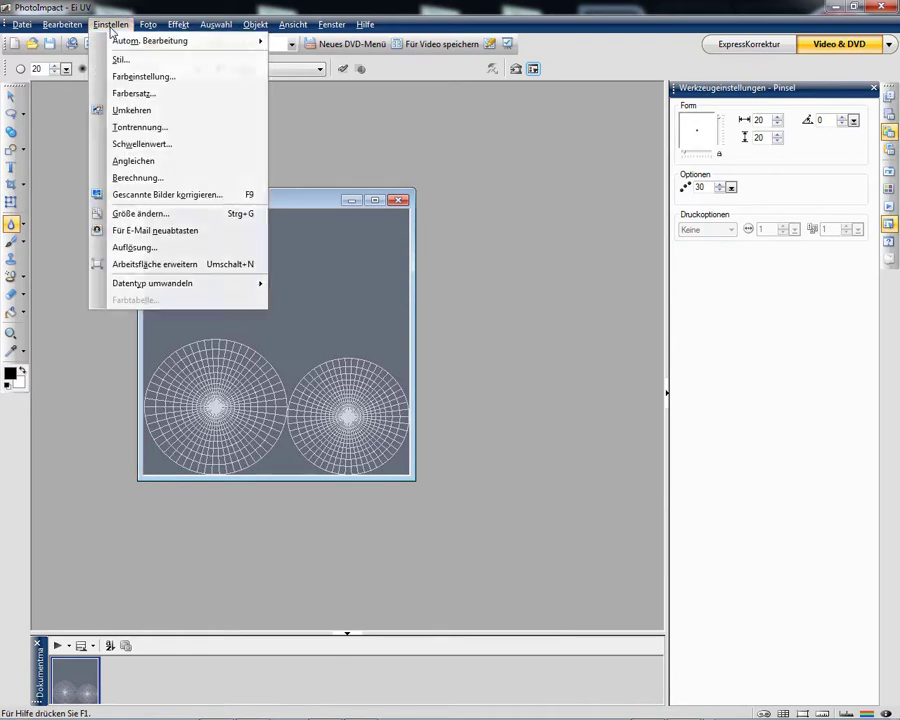
mouse_move(116, 42)
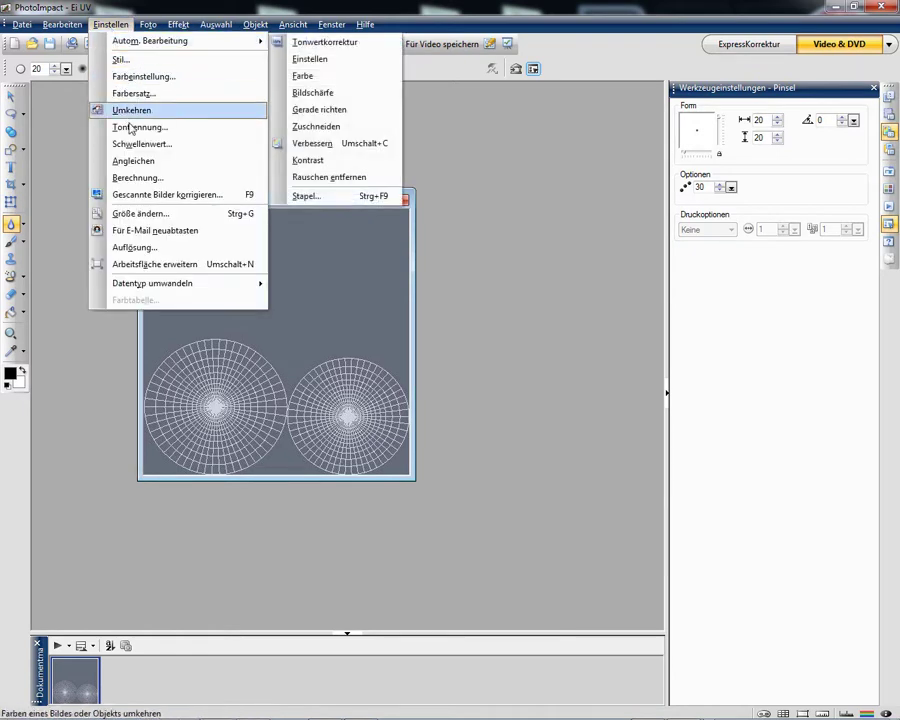
left_click(134, 215)
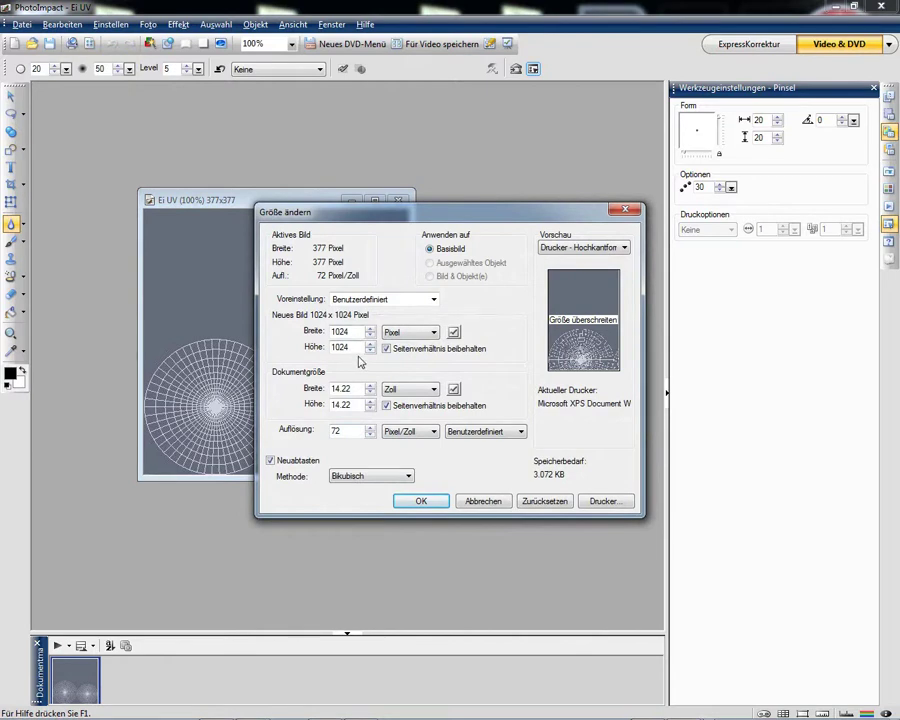
left_click(421, 501)
left_click_drag(406, 204, 371, 87)
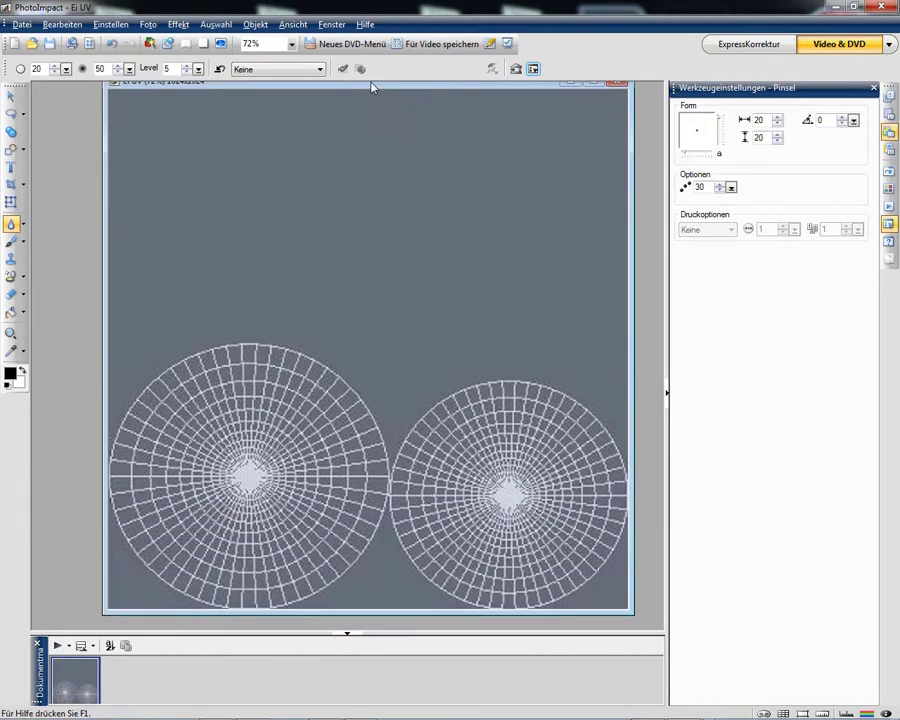
left_click(19, 25)
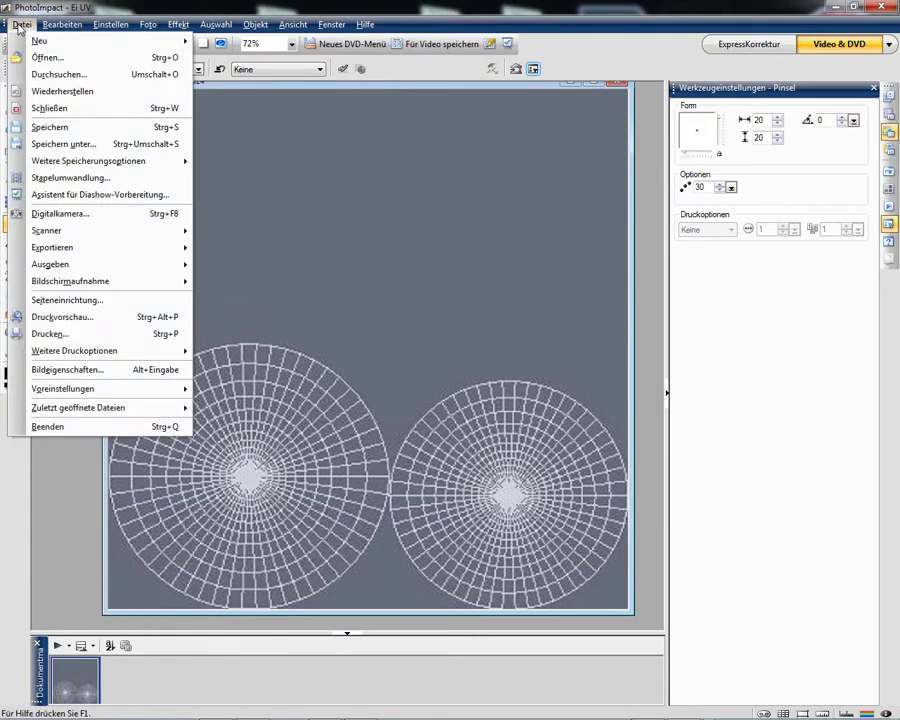
left_click(44, 128)
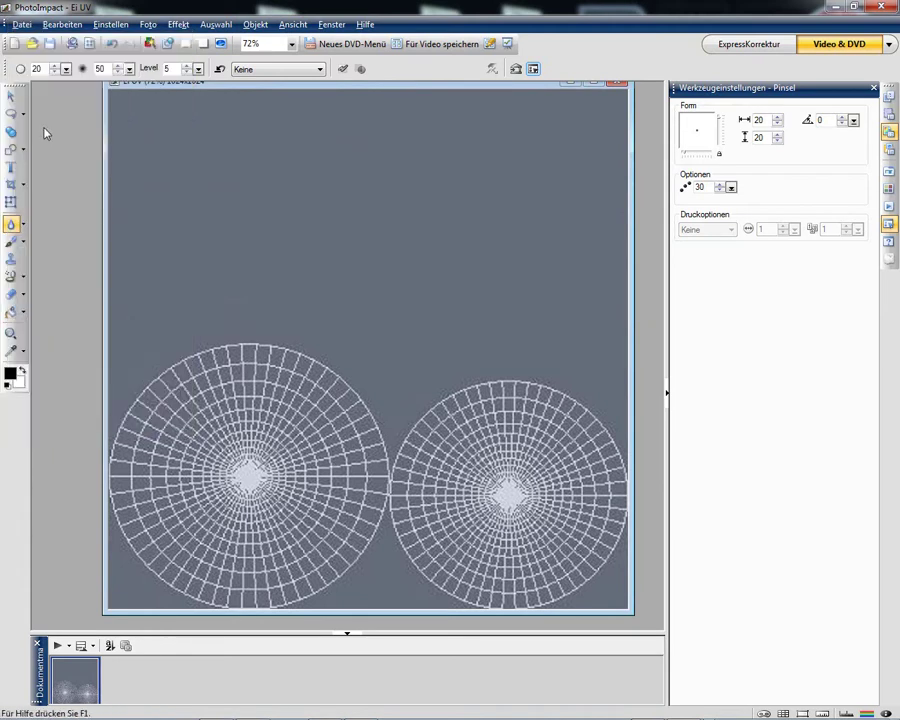
Step: Switch to Hexagon and show the egg in a single perspective view
left_click(835, 7)
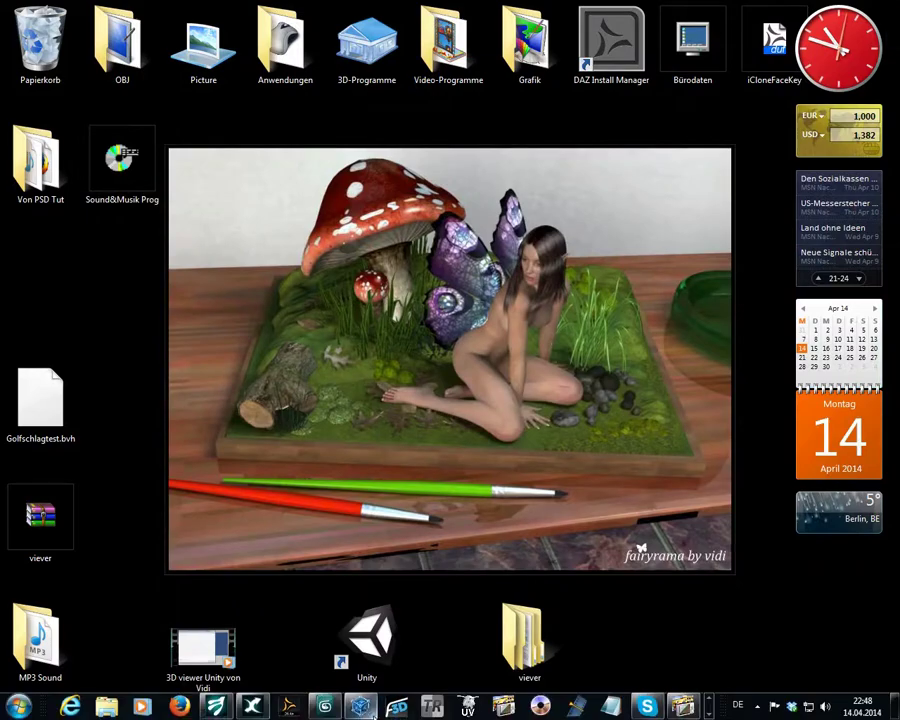
left_click(361, 706)
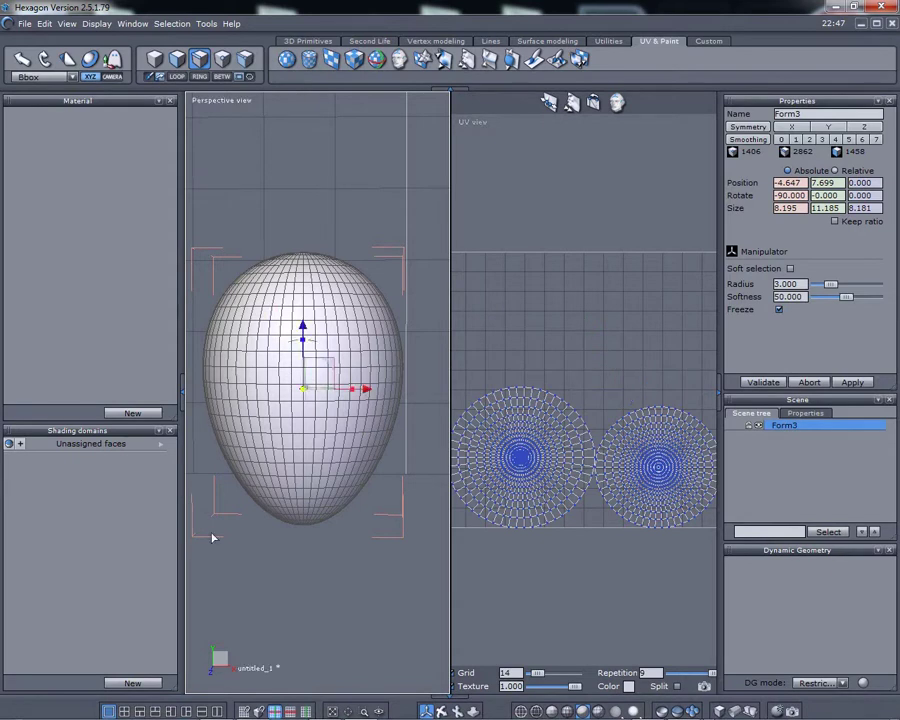
left_click(107, 711)
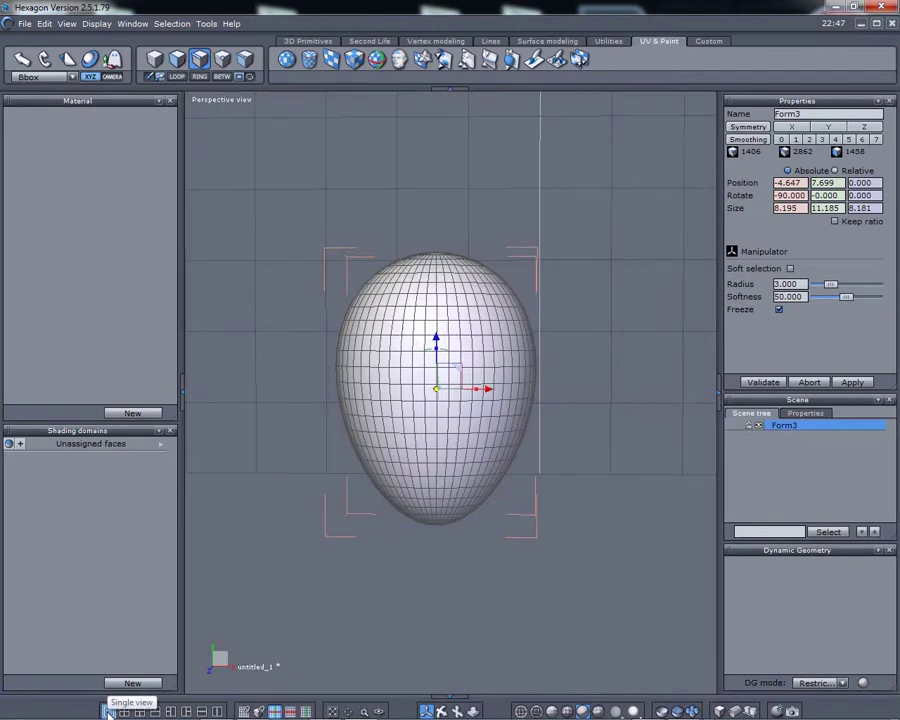
Step: Create a new material for the egg and name it "Ei Textur"
left_click(493, 362)
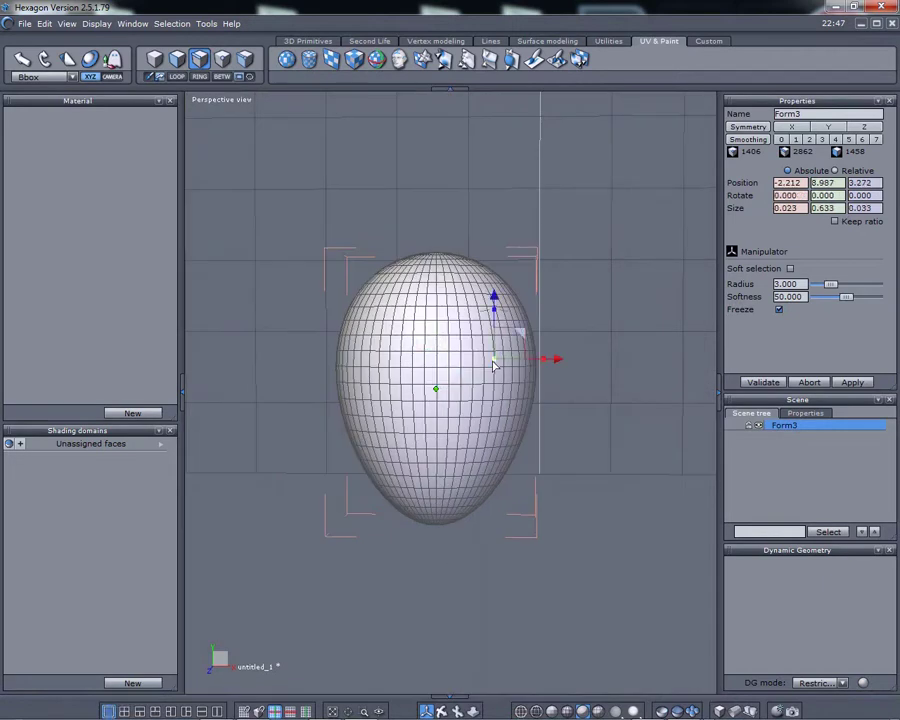
left_click(133, 413)
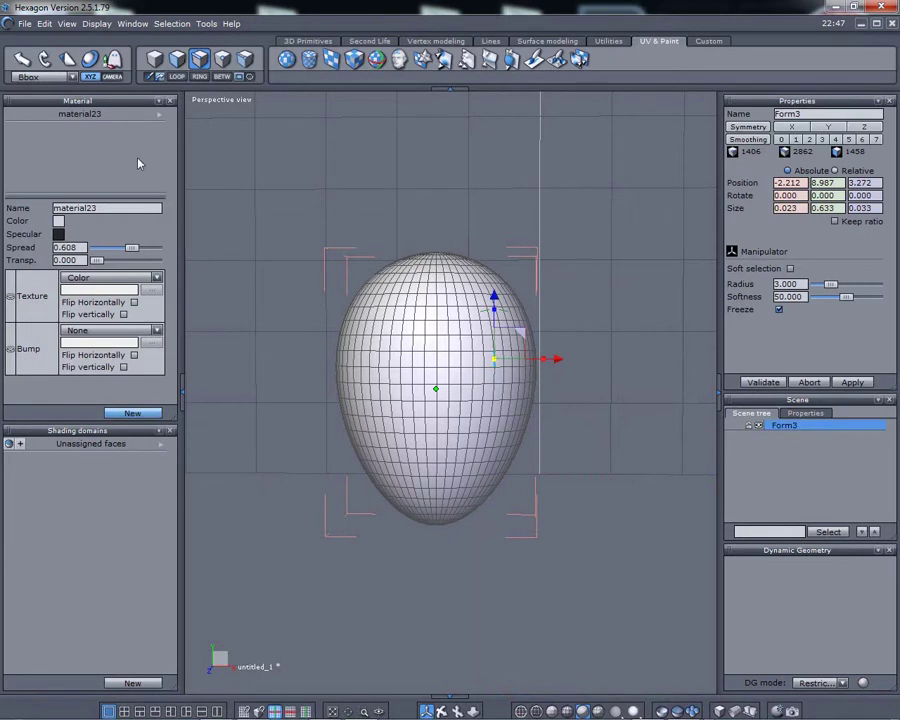
left_click_drag(104, 207, 41, 209)
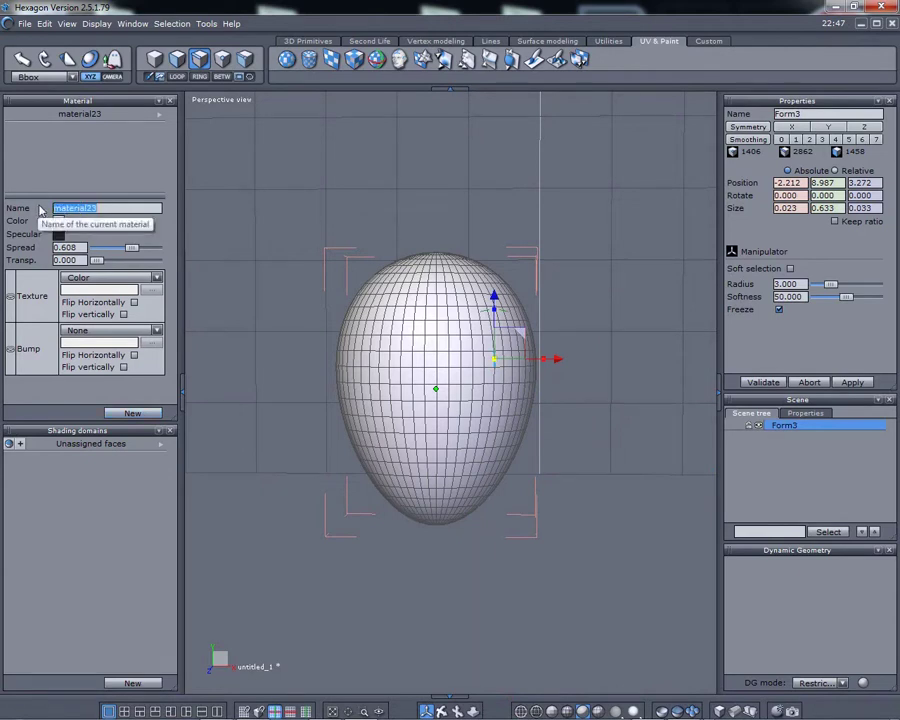
type("Ei Textur")
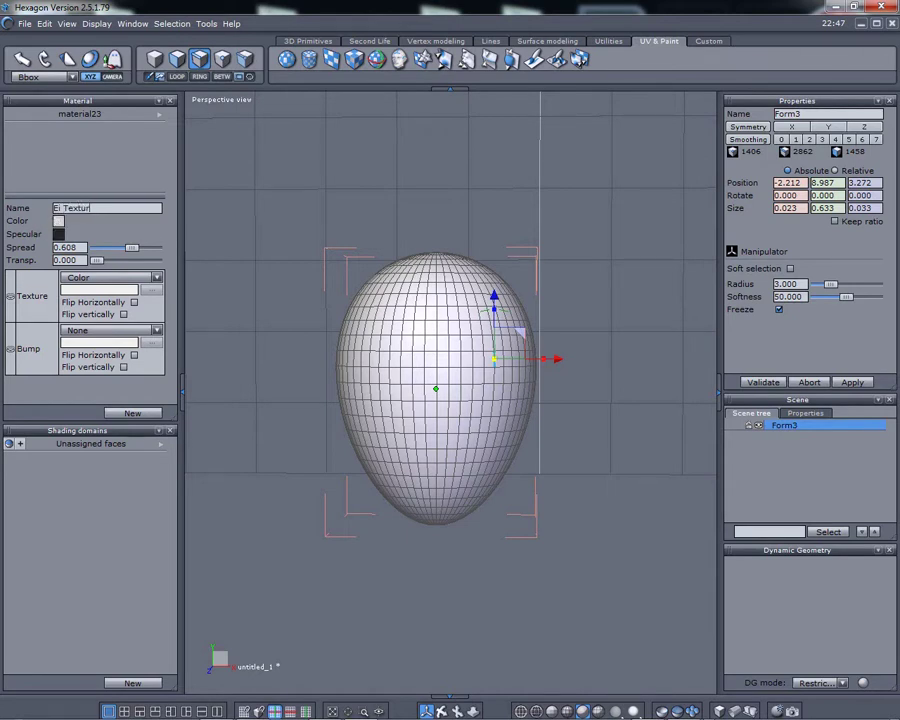
Step: Set the material's texture type to Texture image and load "Ei UV" from the Picture folder
left_click(157, 277)
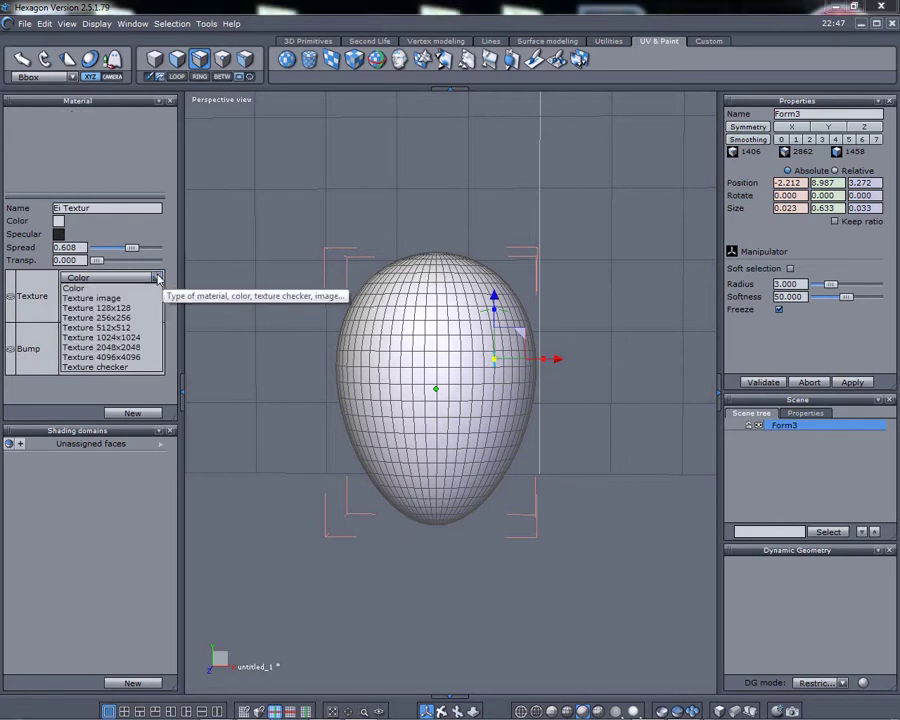
left_click(108, 299)
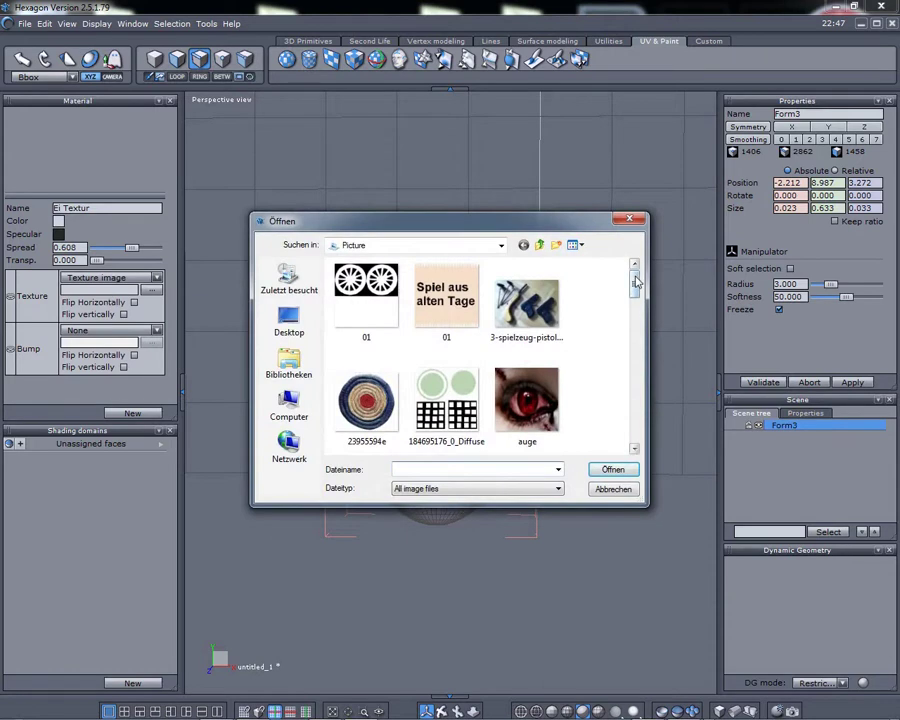
left_click_drag(633, 284, 631, 322)
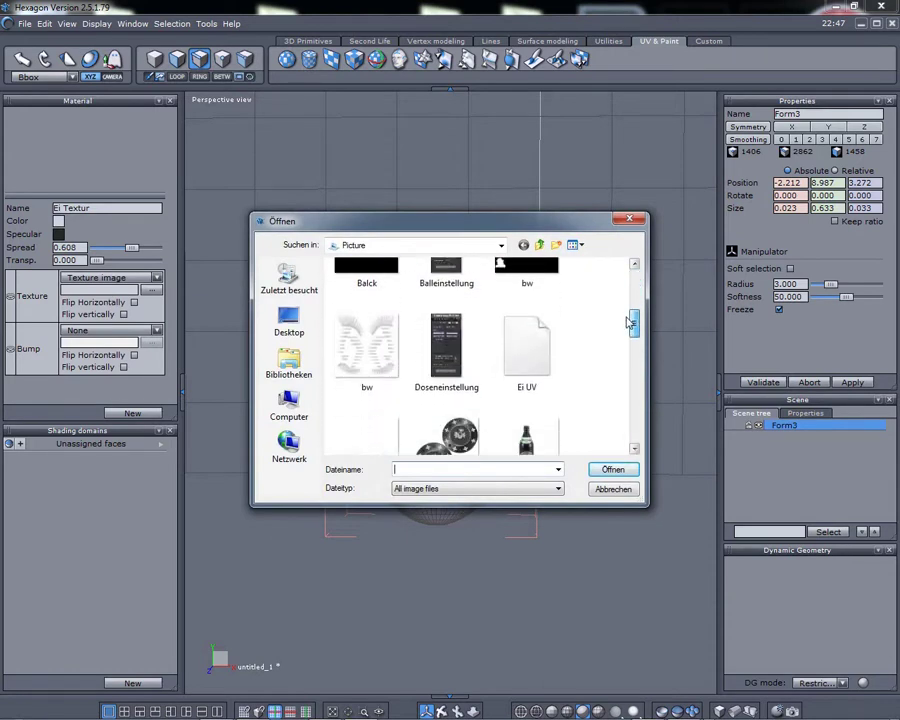
double_click(540, 348)
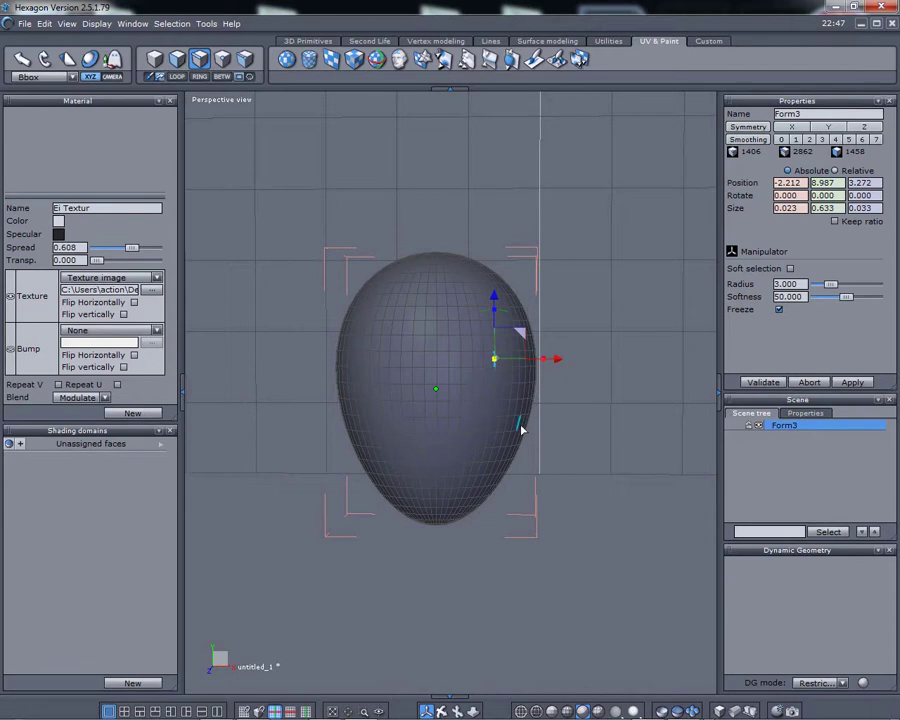
Step: Flip the egg's texture image vertically only and check its alignment with the mesh from several sides
mouse_move(291, 716)
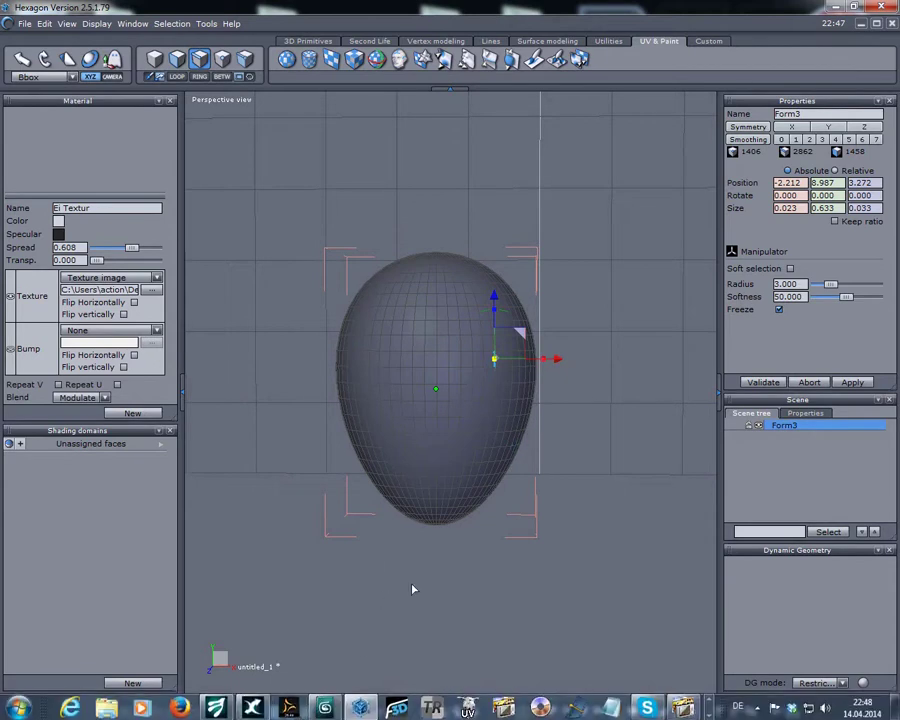
left_click_drag(427, 710, 388, 611)
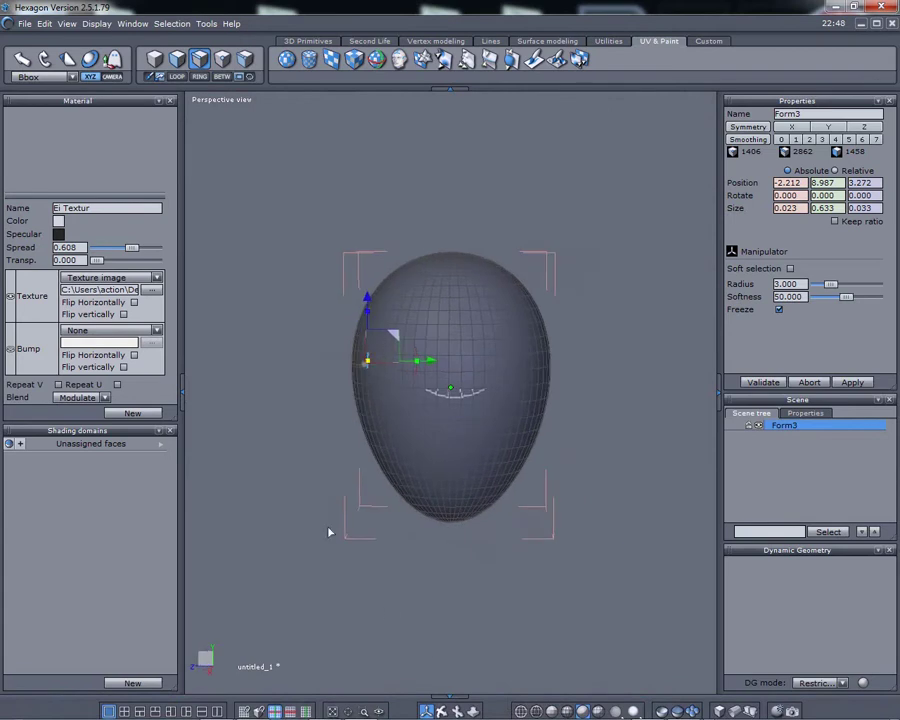
left_click(135, 303)
left_click(137, 313)
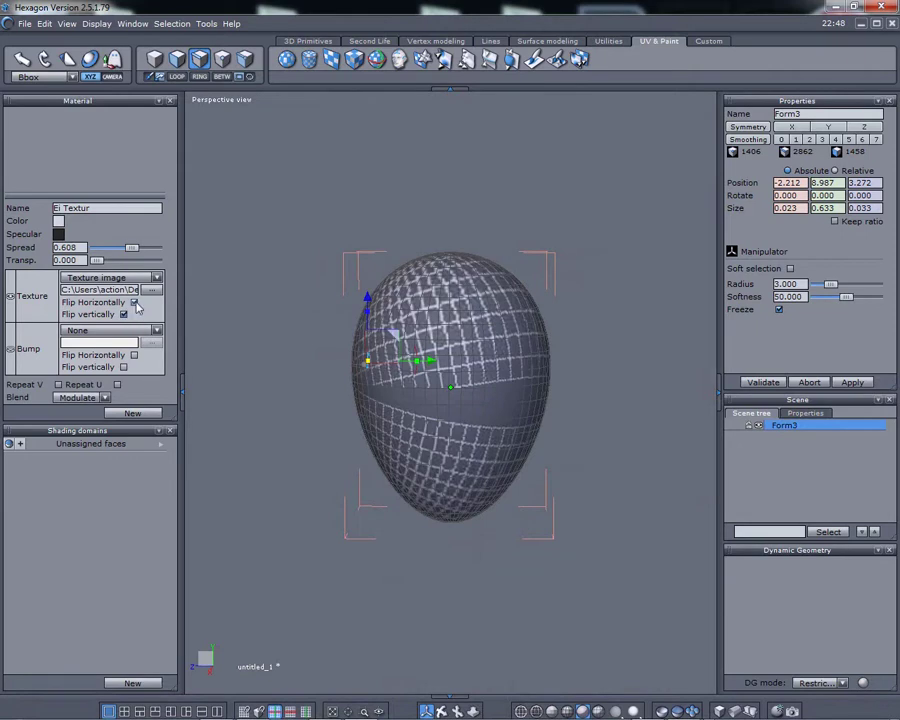
left_click(135, 303)
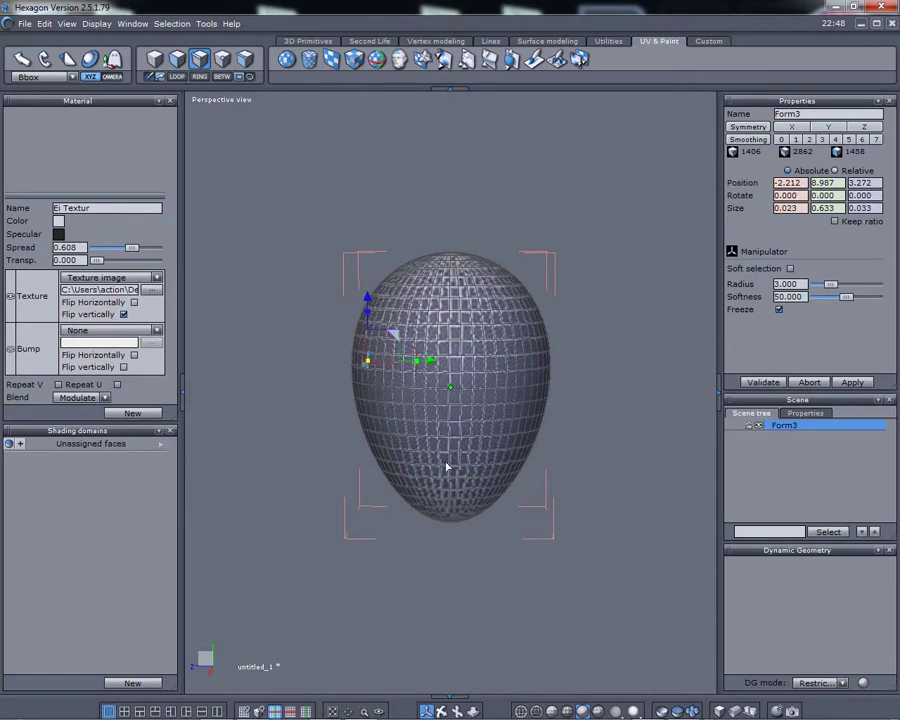
left_click_drag(440, 708, 441, 711)
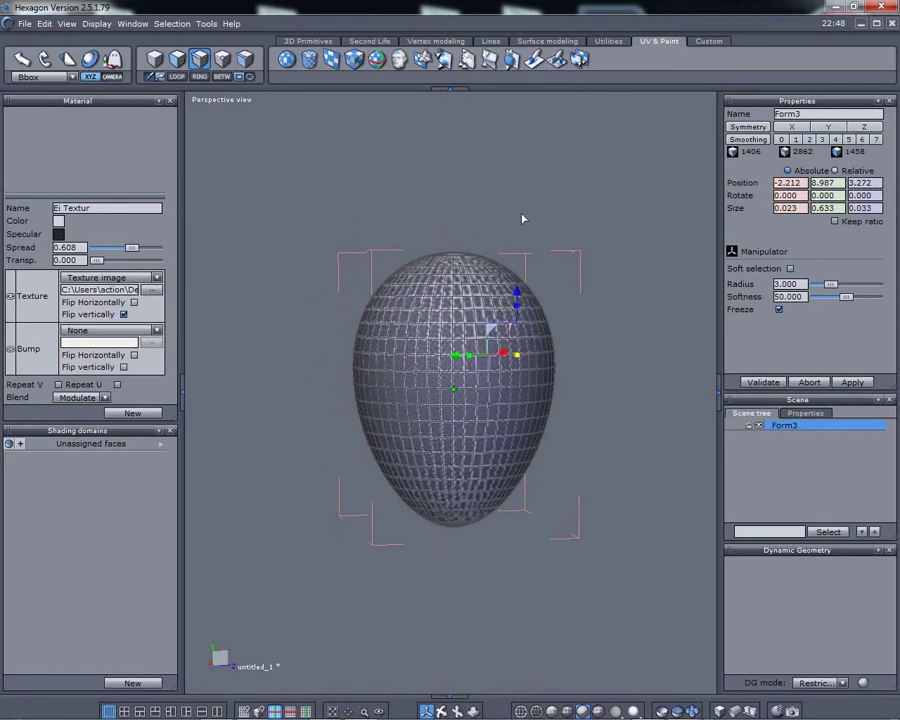
Step: Export the egg as a Wavefront OBJ named "Osterei" to the Ostern folder inside the desktop's OBJ folder, with UVs, normals and flipped textures
left_click(27, 23)
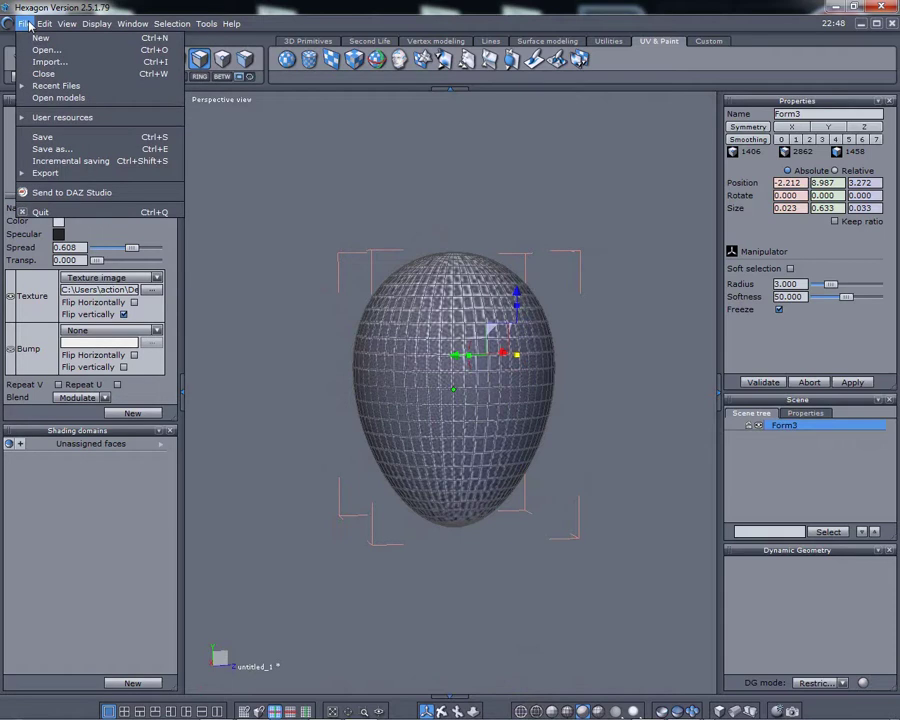
mouse_move(30, 173)
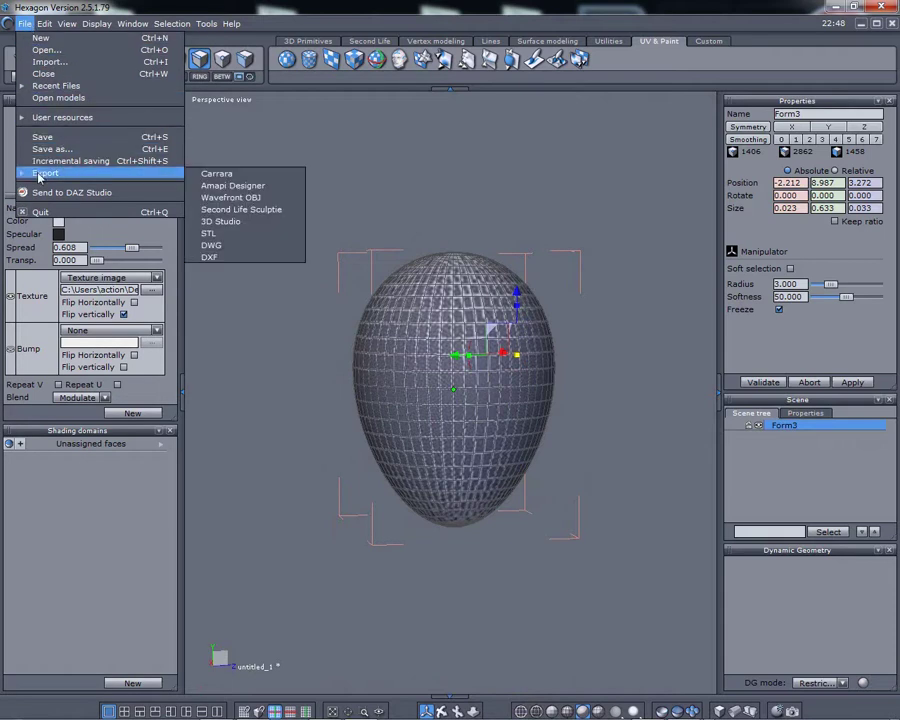
left_click(248, 197)
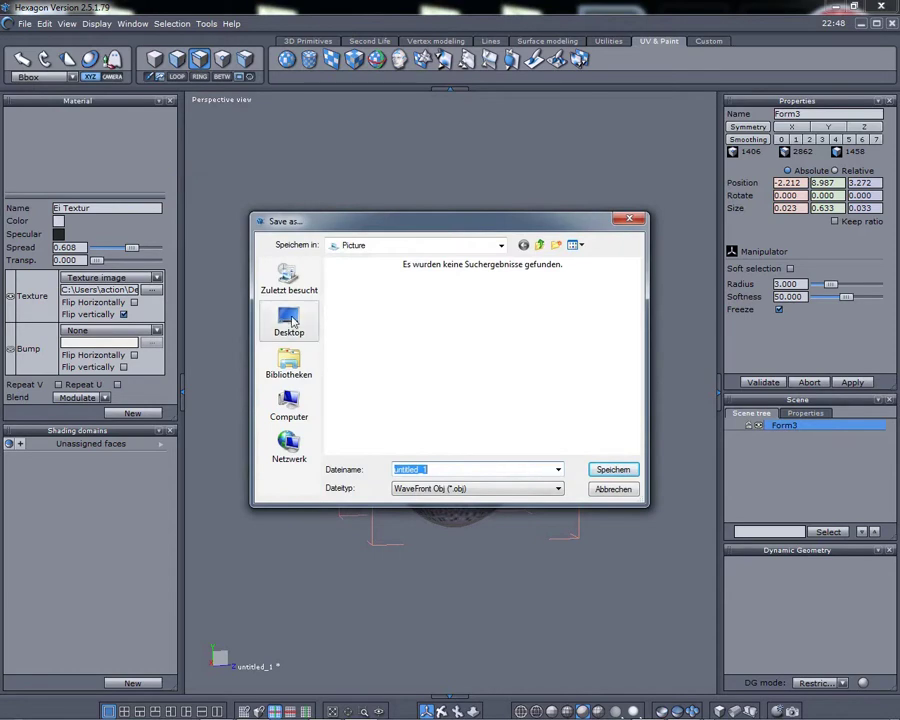
left_click(291, 320)
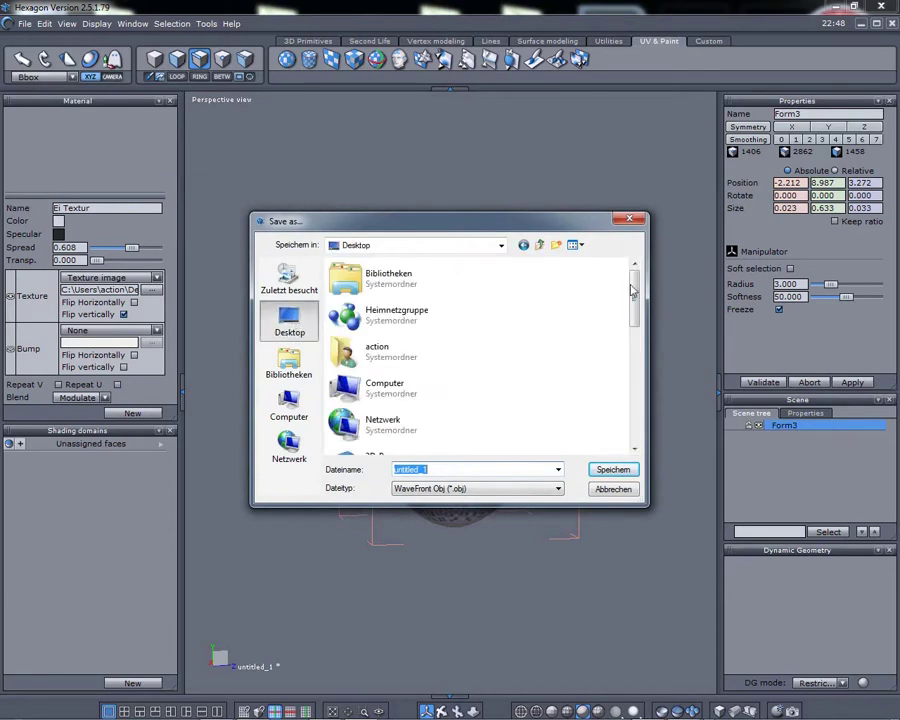
left_click_drag(630, 290, 631, 344)
scroll(461, 403, "down", 2)
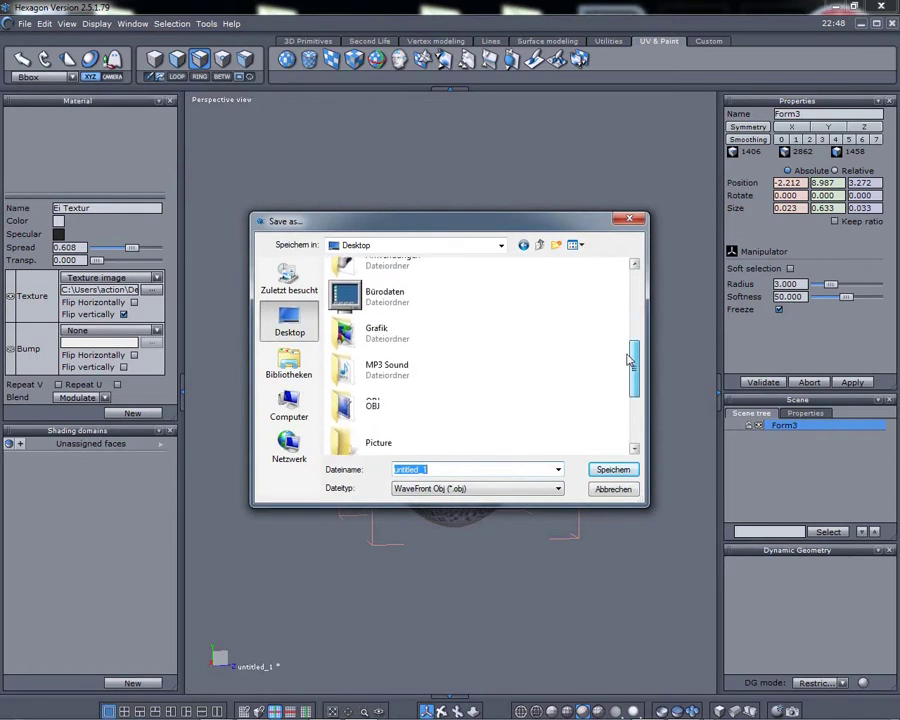
double_click(442, 405)
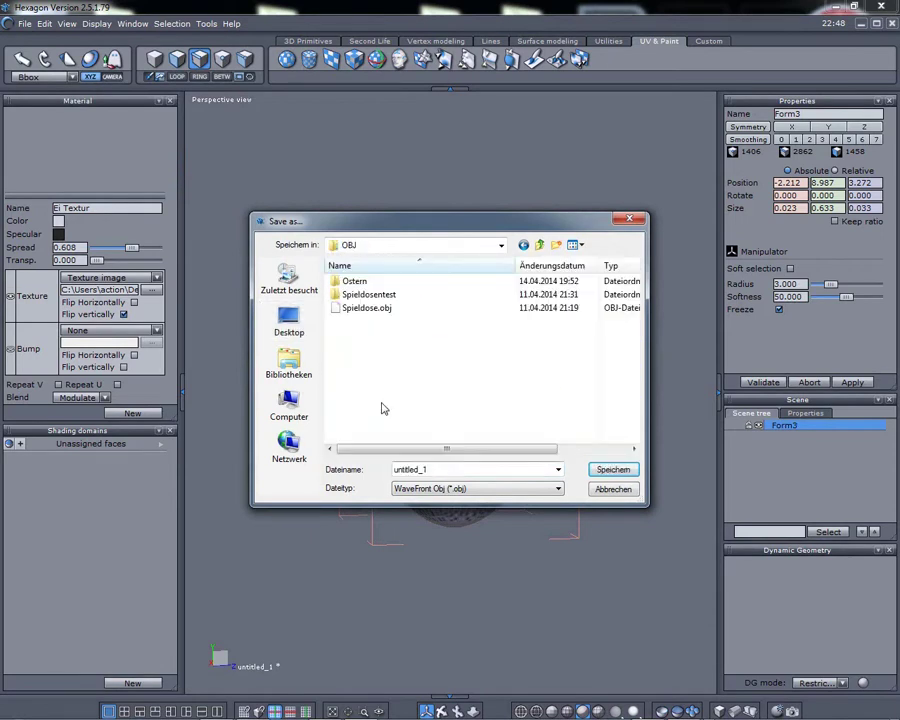
double_click(357, 283)
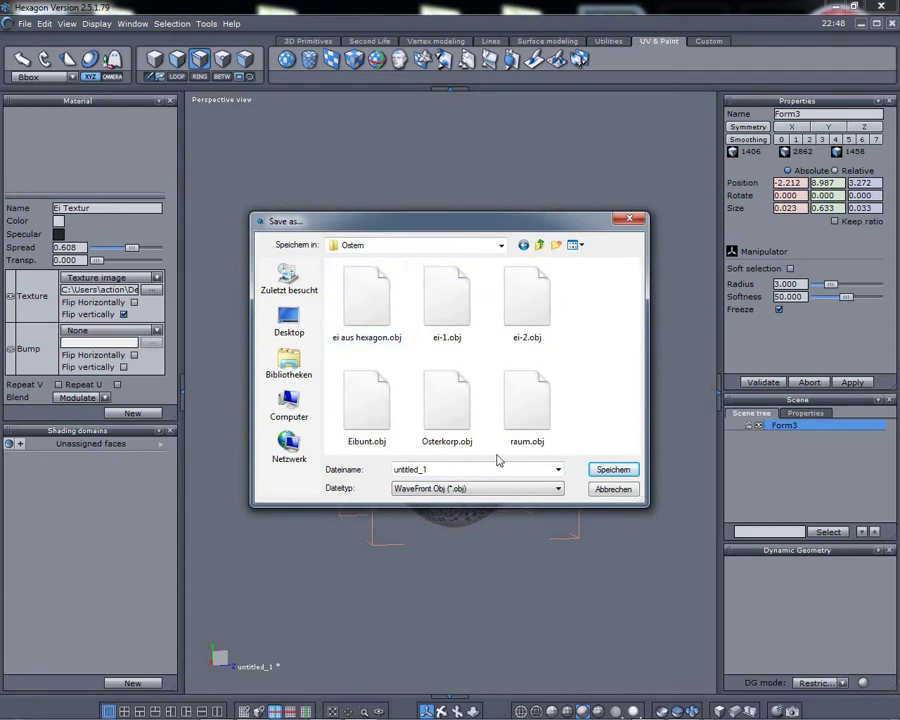
double_click(436, 469)
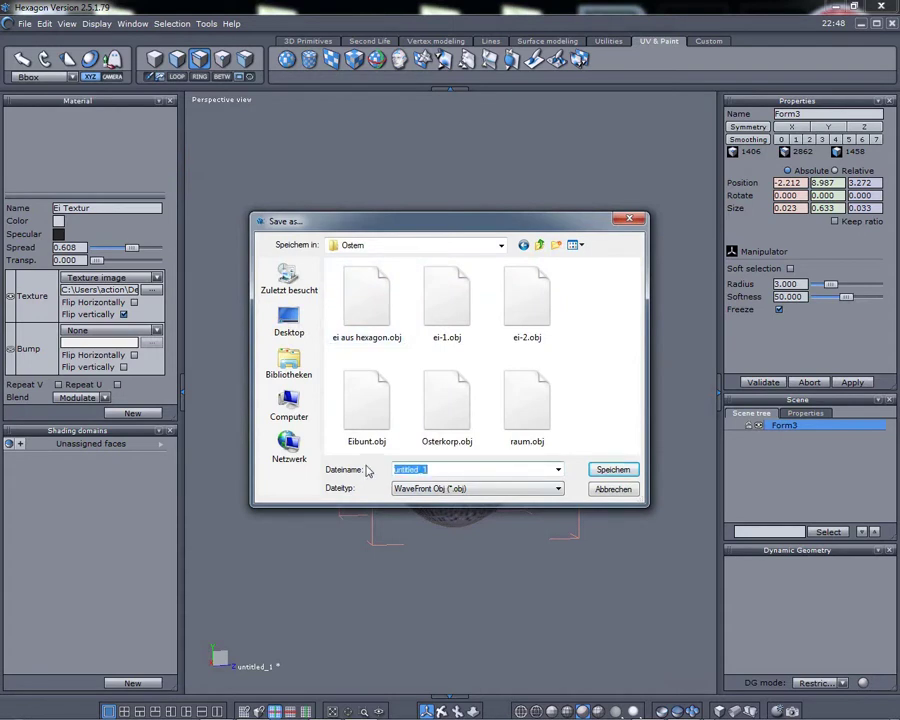
type("Oster")
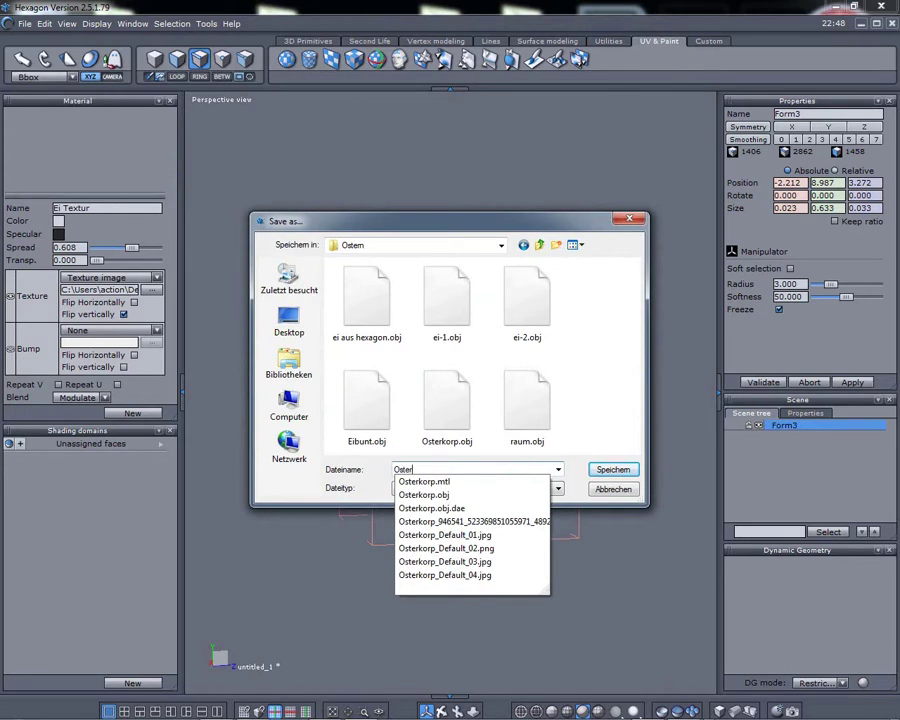
type("ei")
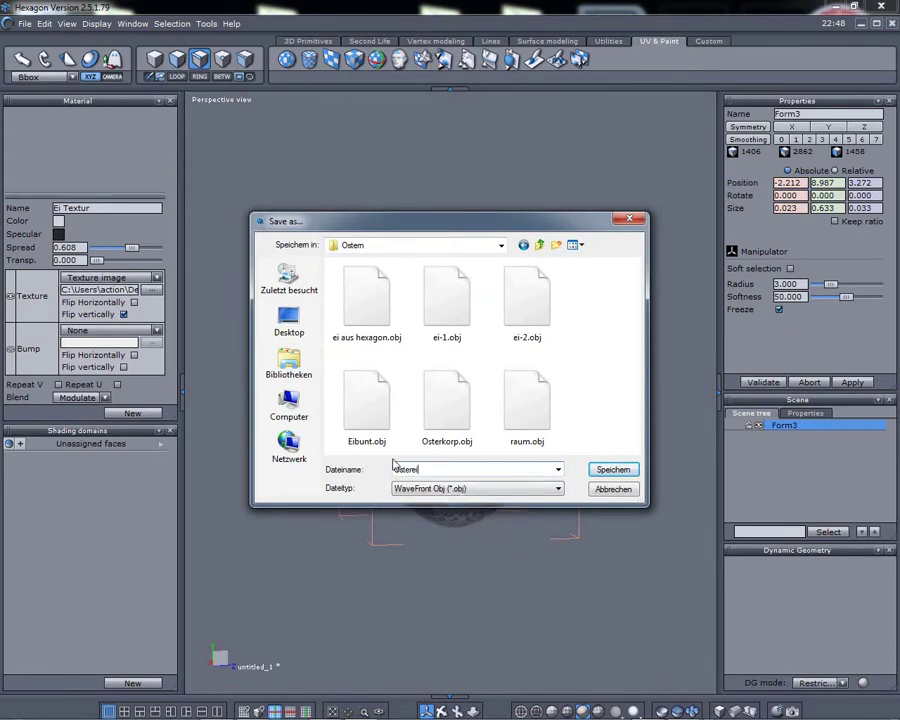
left_click(603, 470)
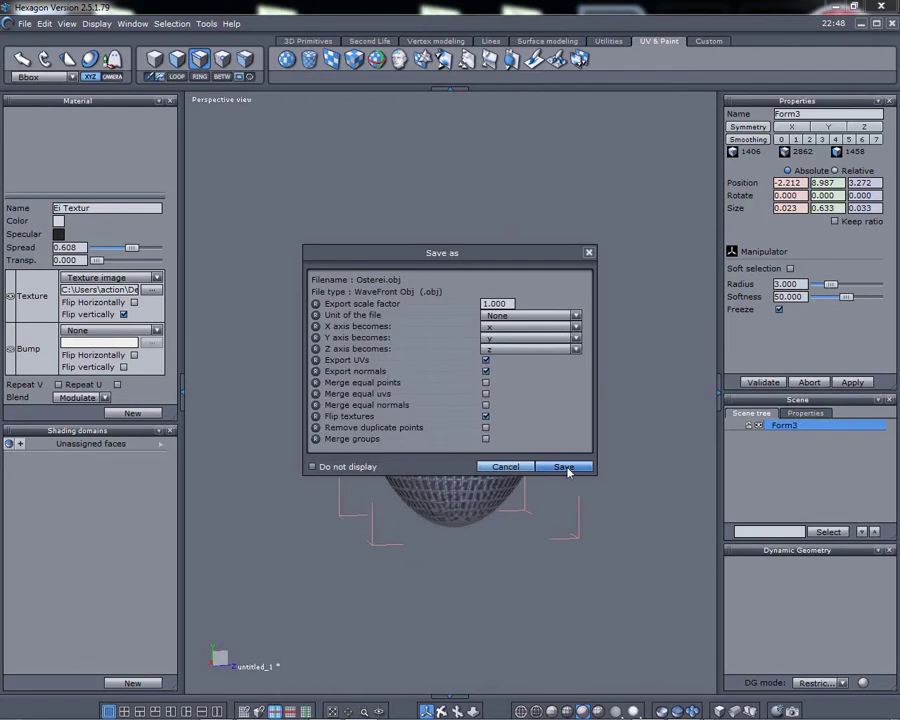
left_click(565, 467)
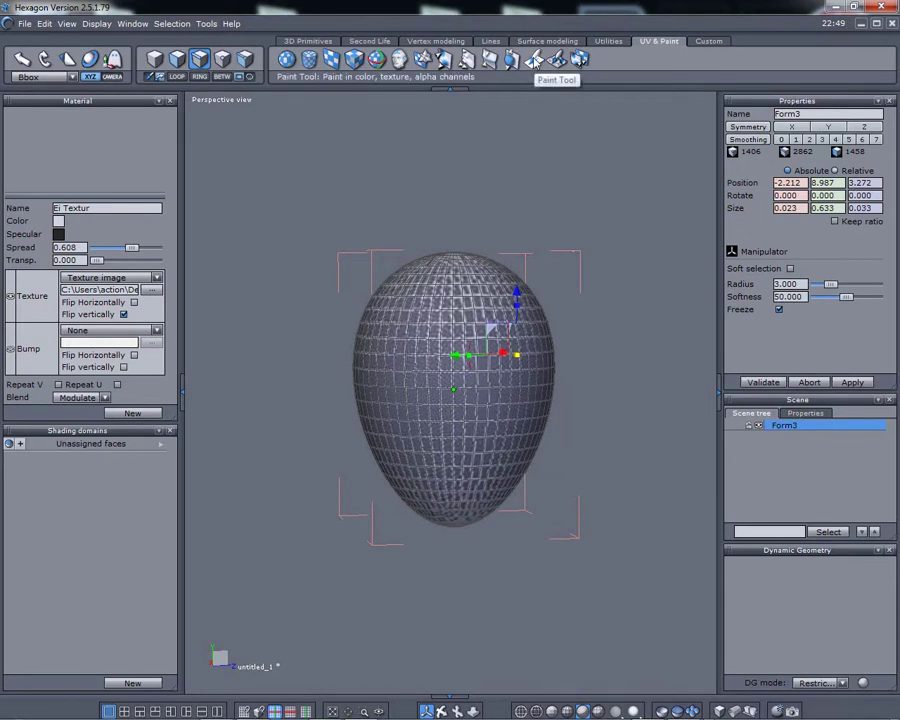
Step: Start the Paint Tool and choose the green checked pattern from the texture library as the brush texture
left_click(533, 61)
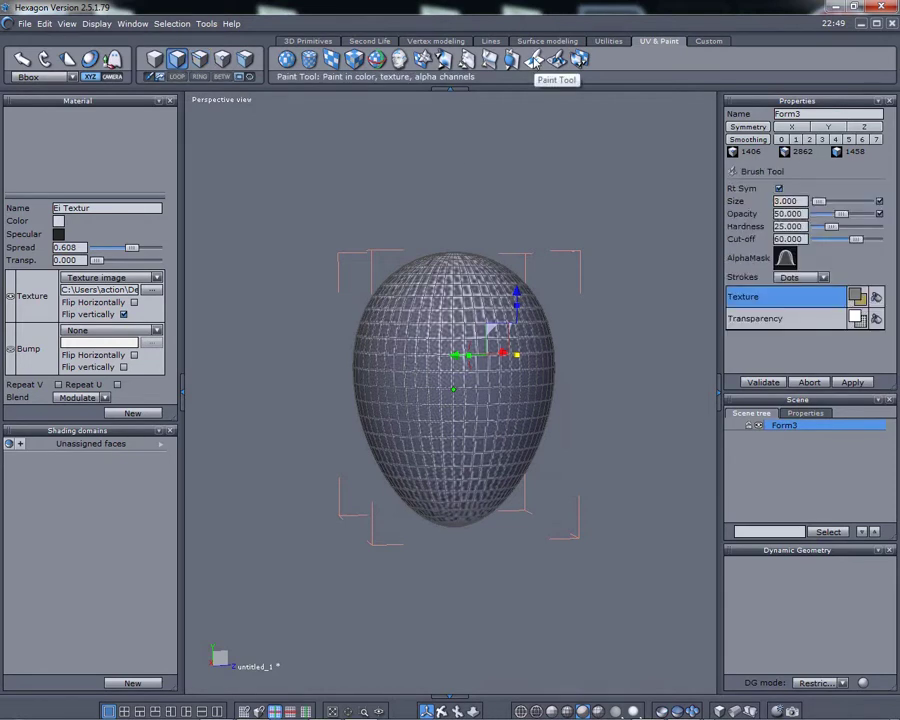
left_click(856, 296)
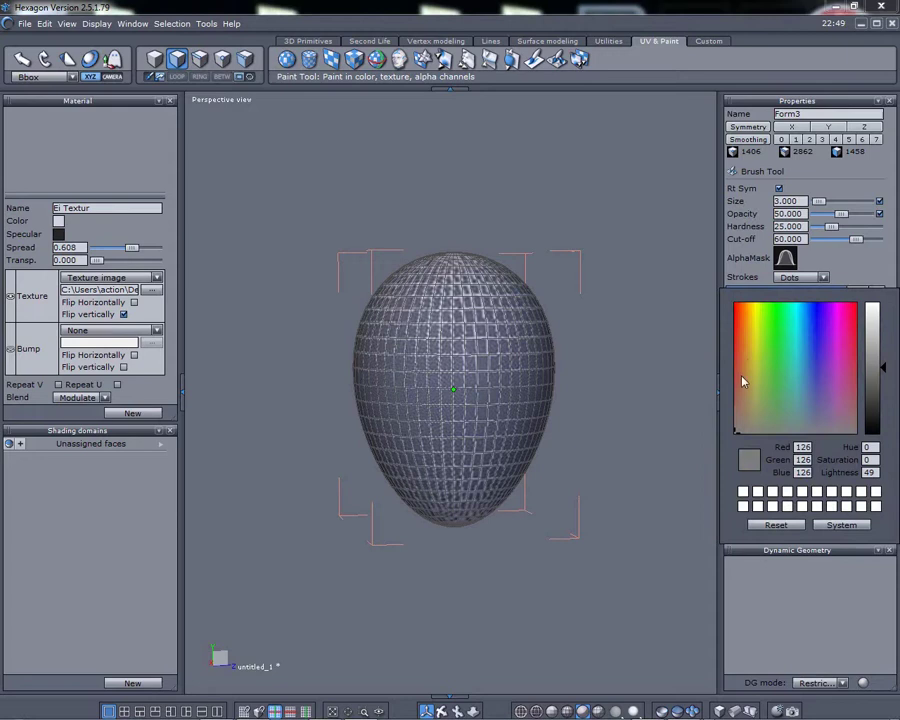
left_click(852, 297)
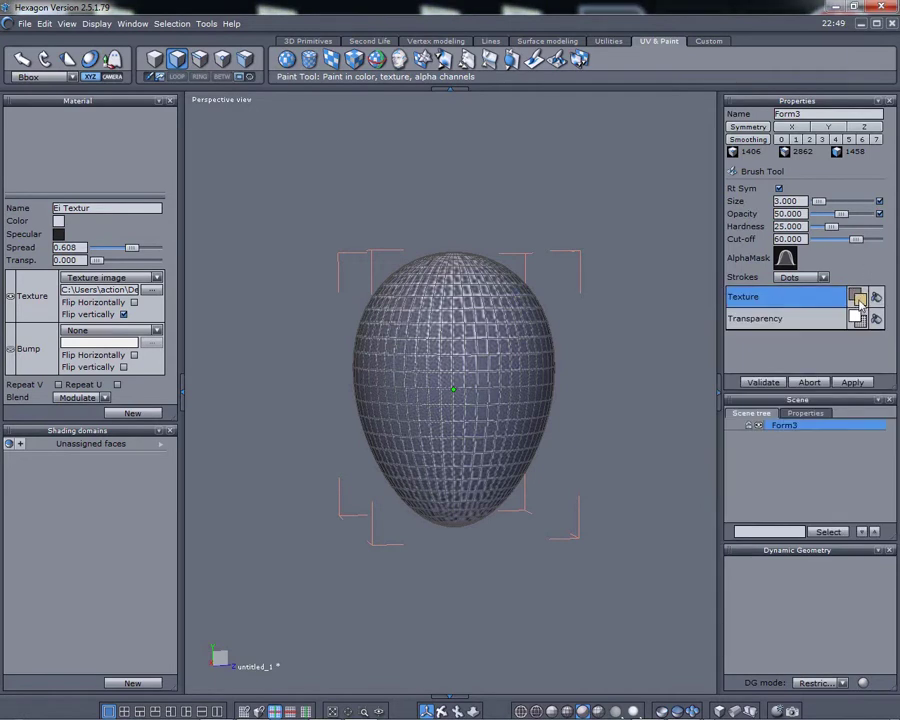
left_click(859, 300)
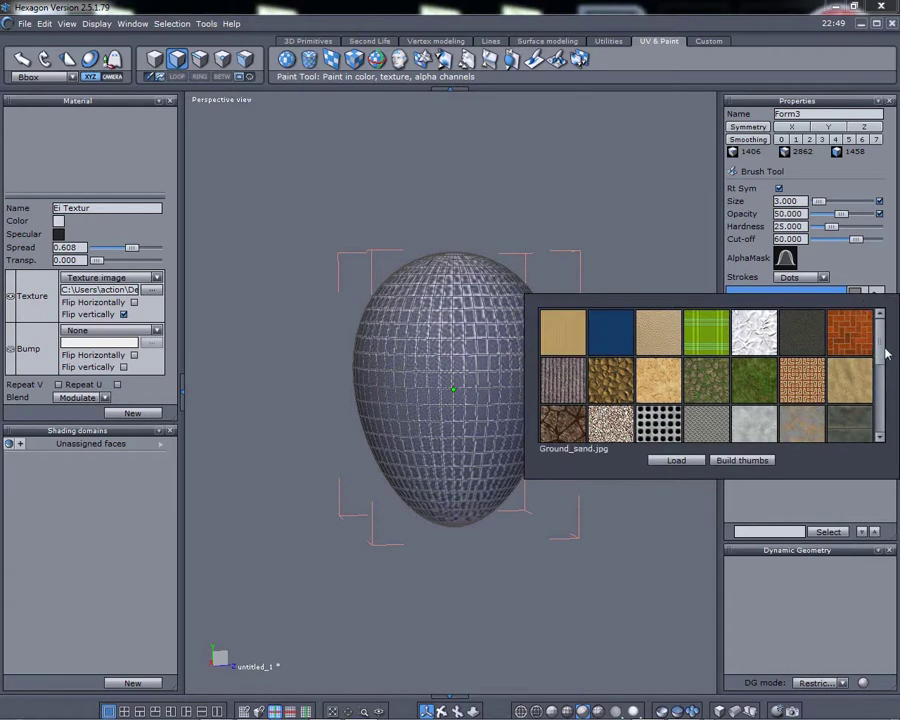
scroll(882, 341, "down", 2)
scroll(882, 341, "up", 2)
left_click(699, 341)
mouse_move(545, 276)
left_mouse_down()
mouse_move(442, 315)
mouse_move(502, 331)
mouse_move(458, 266)
mouse_move(418, 278)
mouse_move(432, 308)
mouse_move(447, 263)
mouse_move(402, 262)
mouse_move(455, 320)
mouse_move(510, 343)
mouse_move(498, 287)
mouse_move(420, 267)
mouse_move(398, 331)
mouse_move(488, 374)
mouse_move(492, 305)
mouse_move(438, 295)
left_mouse_up()
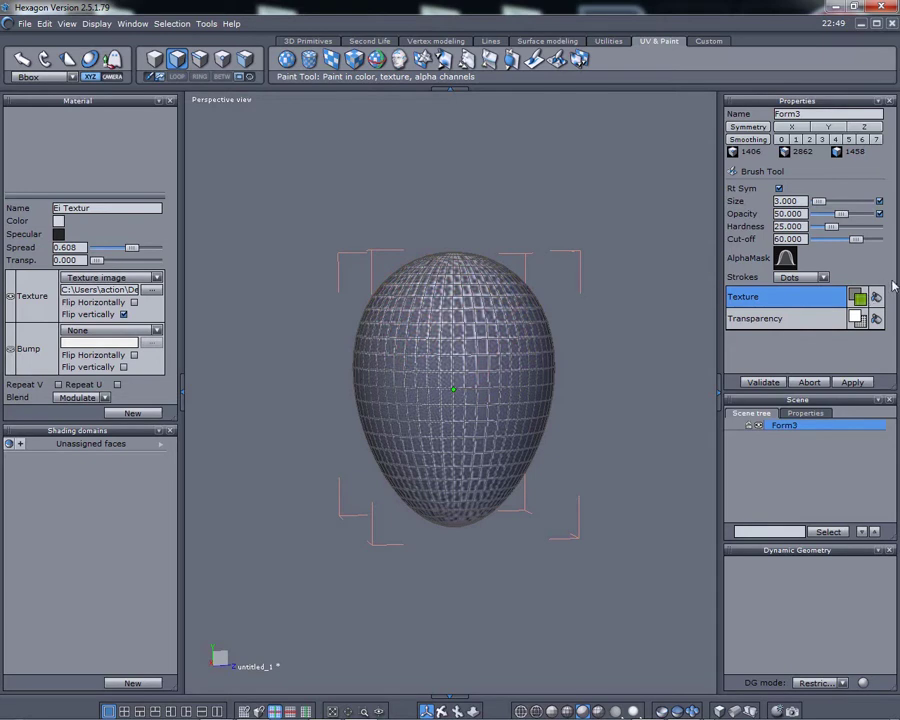
Step: Give the paint brush the smooth rounded alpha mask and enlarge its size to about 37
left_click(789, 262)
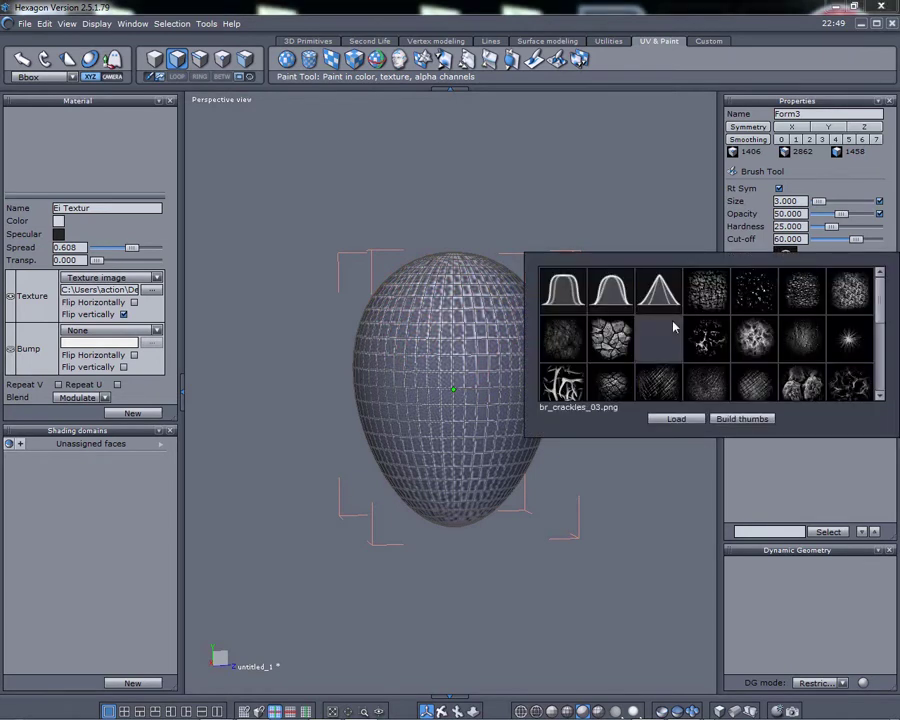
left_click(617, 296)
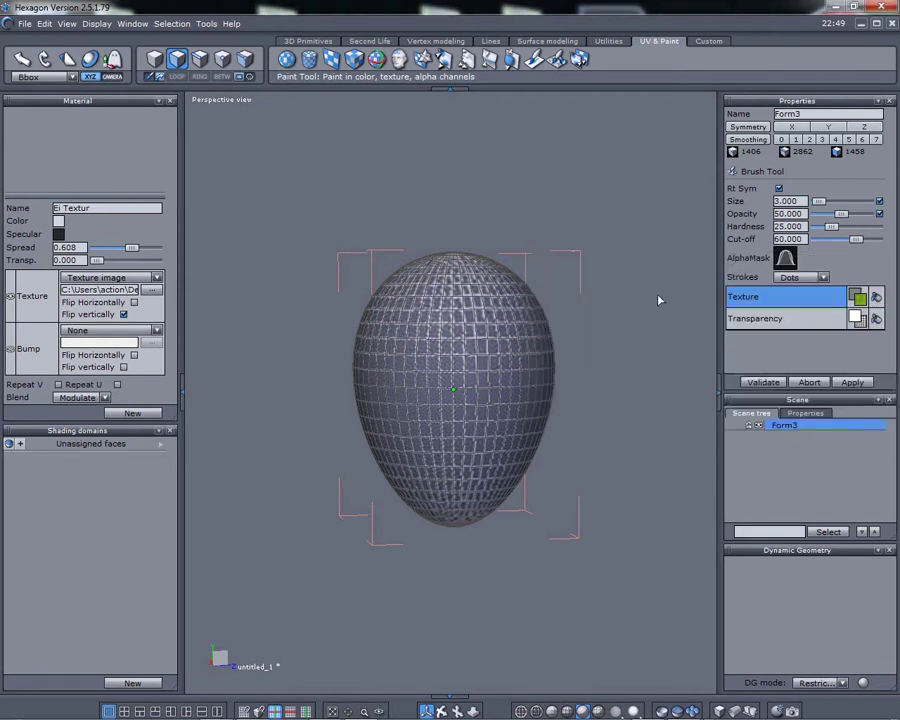
left_click_drag(818, 202, 835, 202)
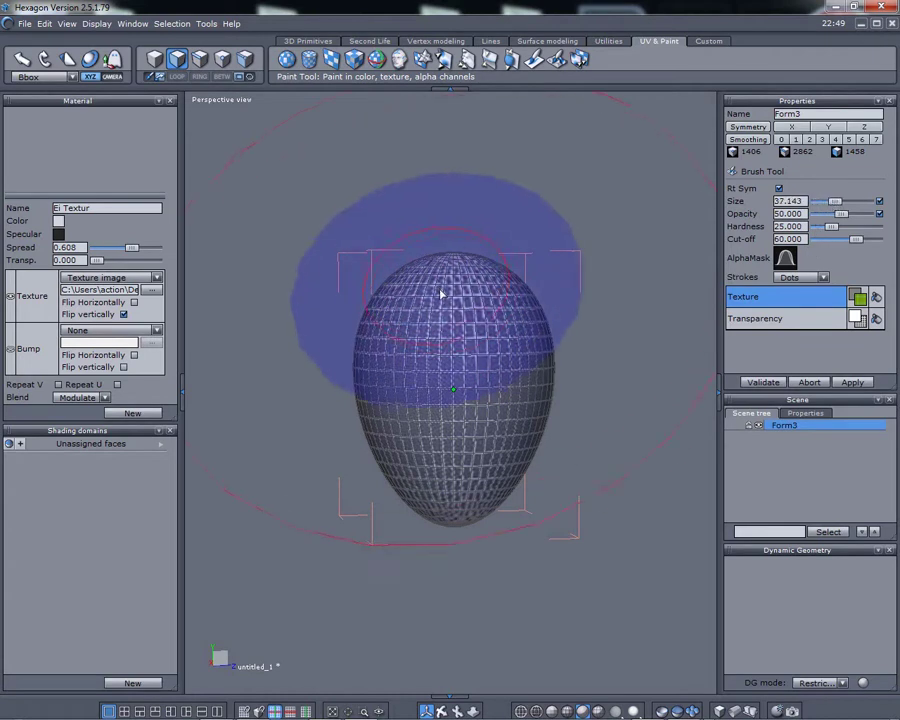
Step: Paint the green checked pattern over the whole egg, covering all sides and both ends
mouse_move(450, 352)
left_mouse_down()
mouse_move(470, 385)
mouse_move(492, 328)
left_mouse_up()
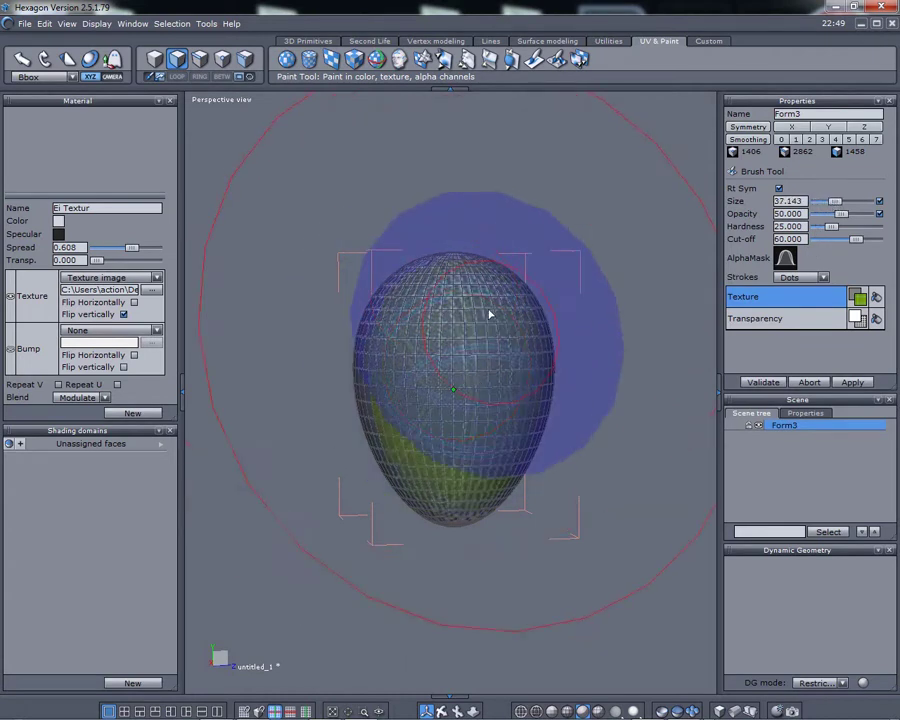
mouse_move(461, 290)
right_mouse_down()
mouse_move(430, 299)
mouse_move(364, 386)
mouse_move(442, 458)
mouse_move(507, 317)
mouse_move(396, 295)
mouse_move(522, 358)
mouse_move(438, 354)
mouse_move(507, 299)
right_mouse_up()
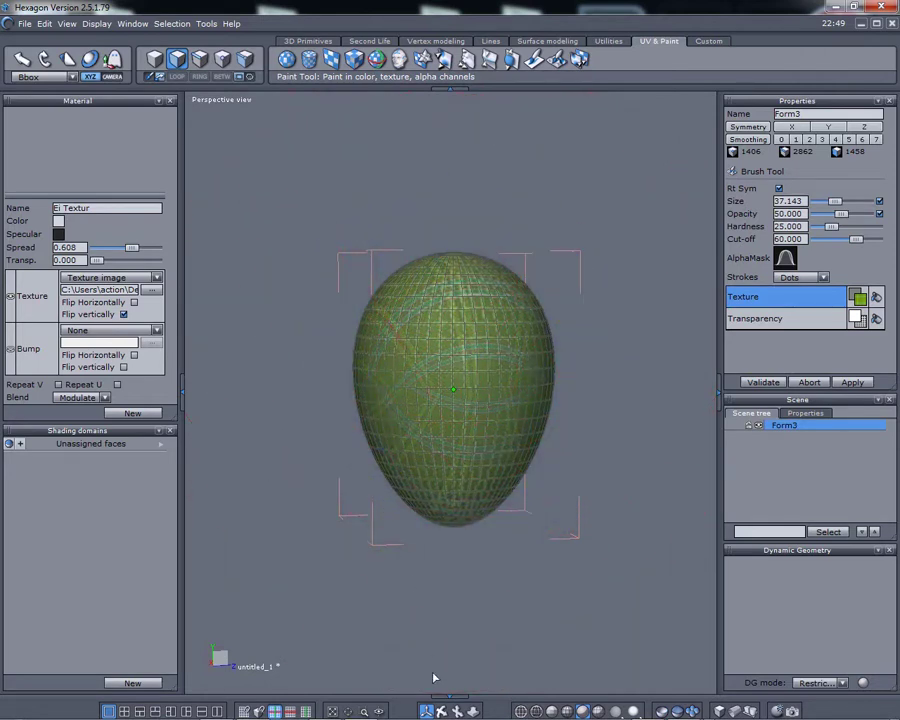
mouse_move(448, 710)
left_mouse_down()
mouse_move(440, 712)
mouse_move(478, 352)
mouse_move(458, 316)
mouse_move(396, 311)
mouse_move(408, 448)
mouse_move(510, 337)
mouse_move(476, 293)
mouse_move(400, 335)
mouse_move(504, 440)
mouse_move(462, 267)
mouse_move(400, 342)
mouse_move(514, 388)
mouse_move(444, 278)
mouse_move(422, 426)
mouse_move(514, 326)
mouse_move(416, 342)
mouse_move(461, 437)
mouse_move(390, 673)
left_mouse_up()
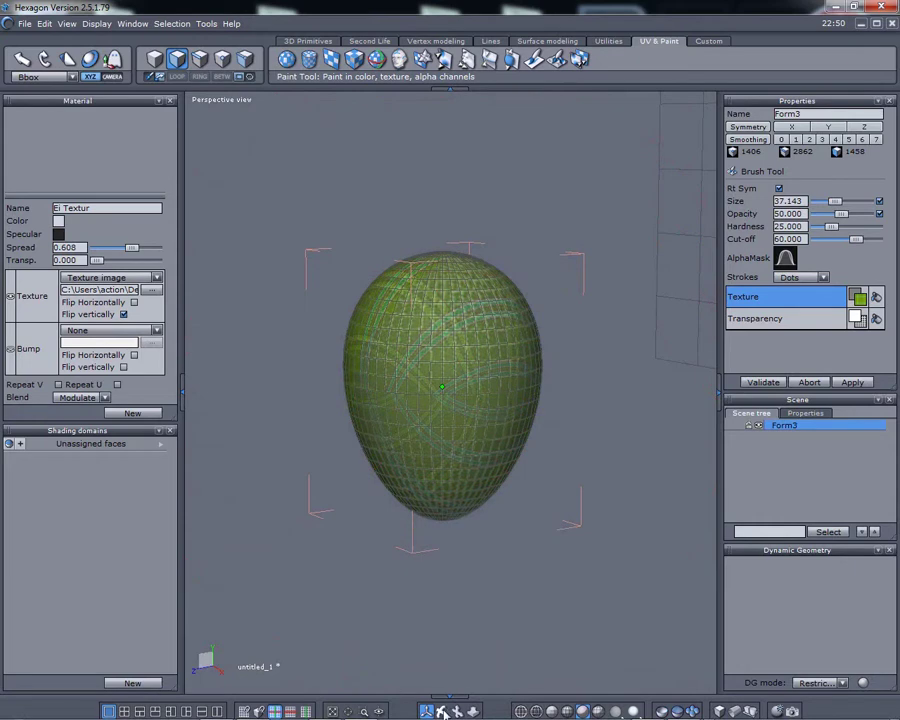
left_click_drag(441, 711, 441, 711)
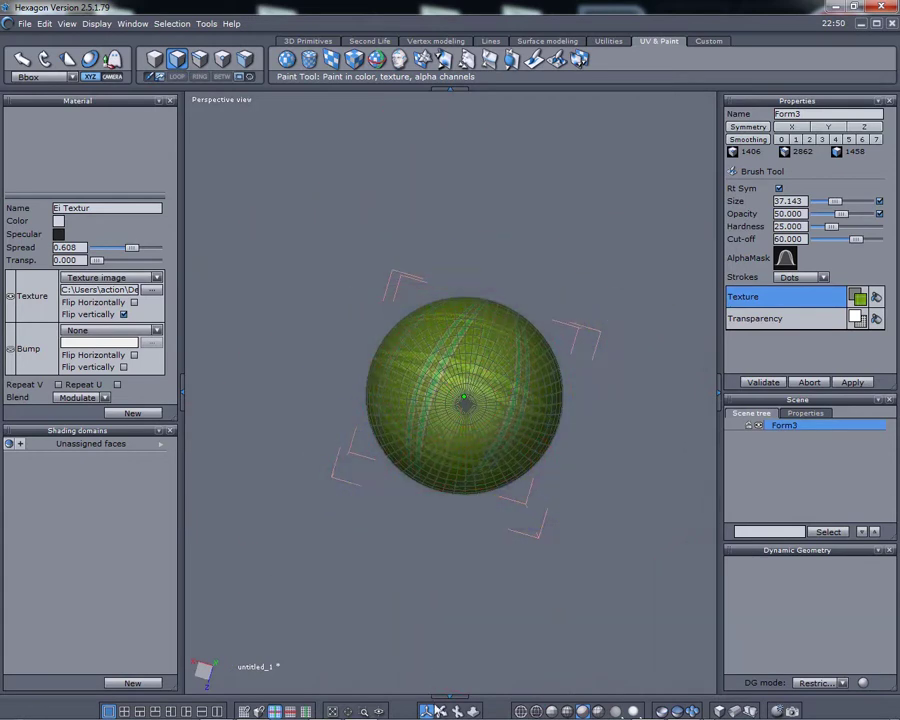
left_click_drag(430, 708, 434, 709)
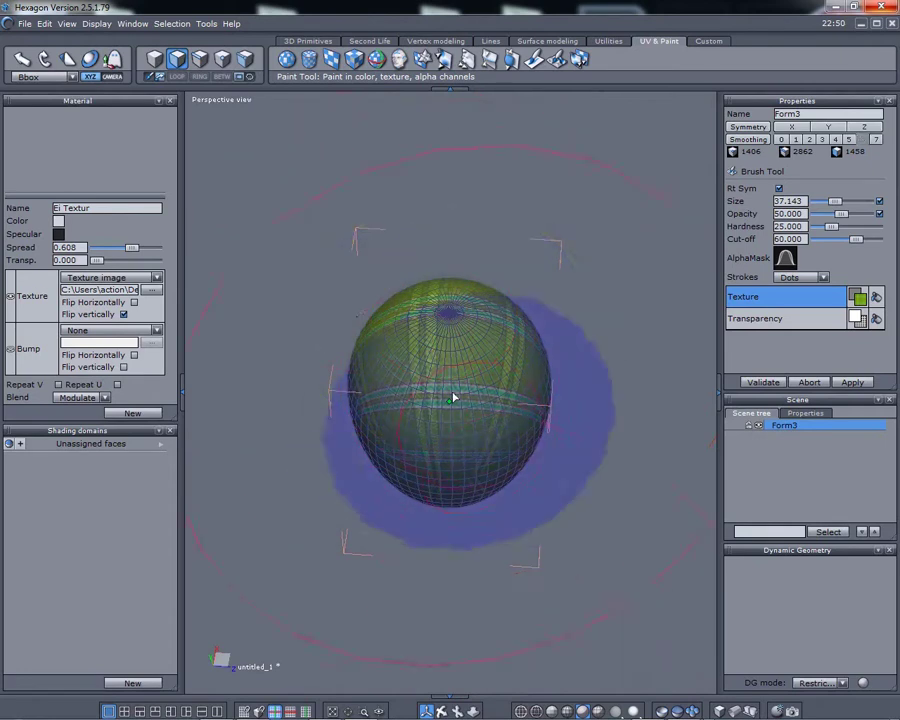
left_click_drag(434, 709, 435, 709)
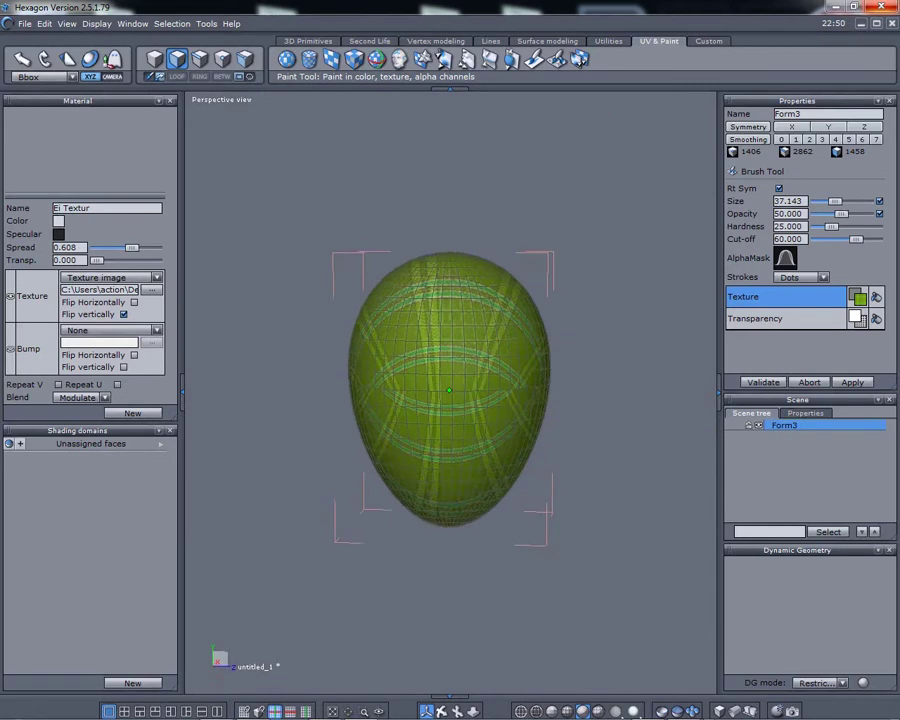
Step: Export the painted egg as a Wavefront OBJ named "Osterei2" to the Ostern folder, with UVs, normals and flipped textures
left_click(24, 24)
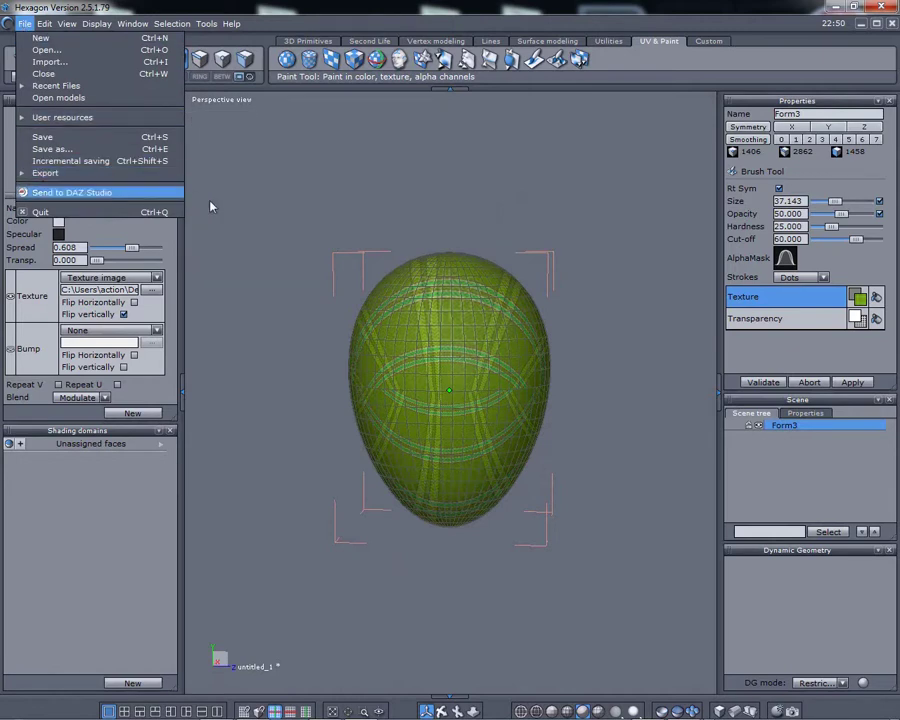
mouse_move(160, 173)
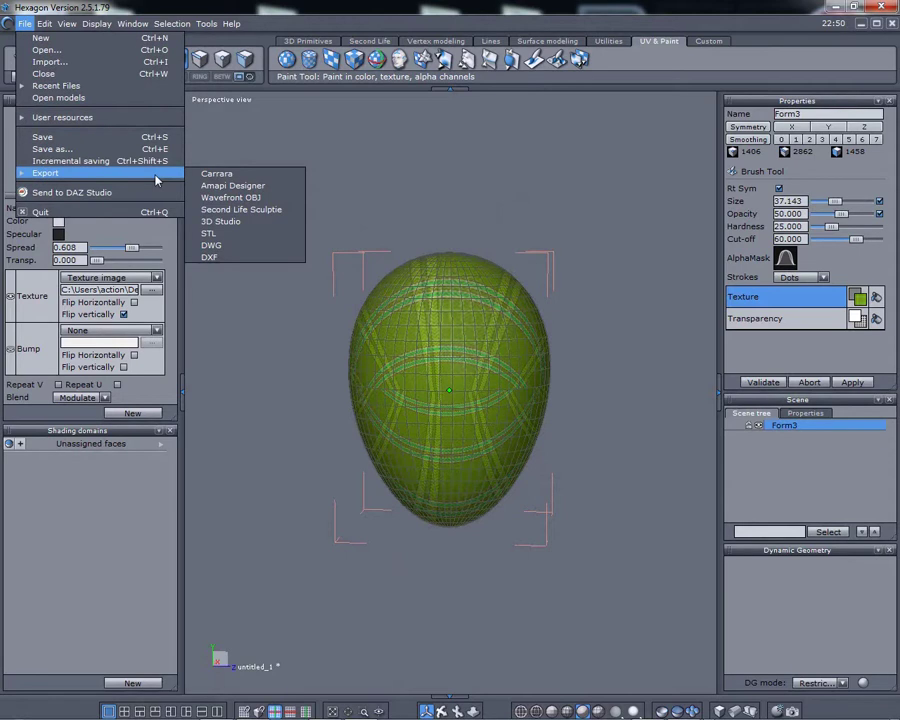
left_click(210, 201)
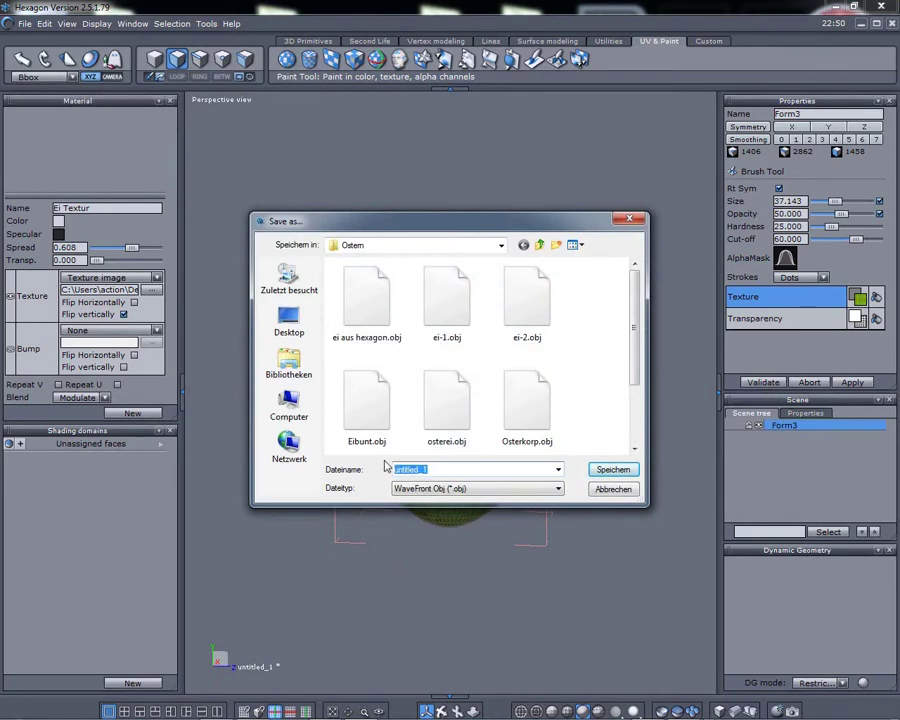
type("Os")
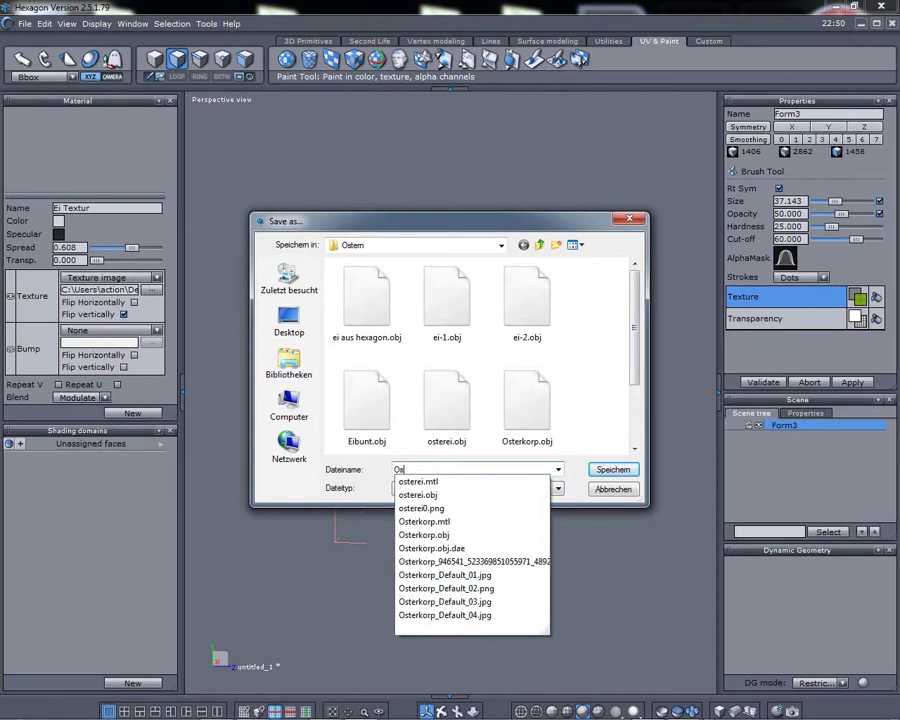
type("terei2")
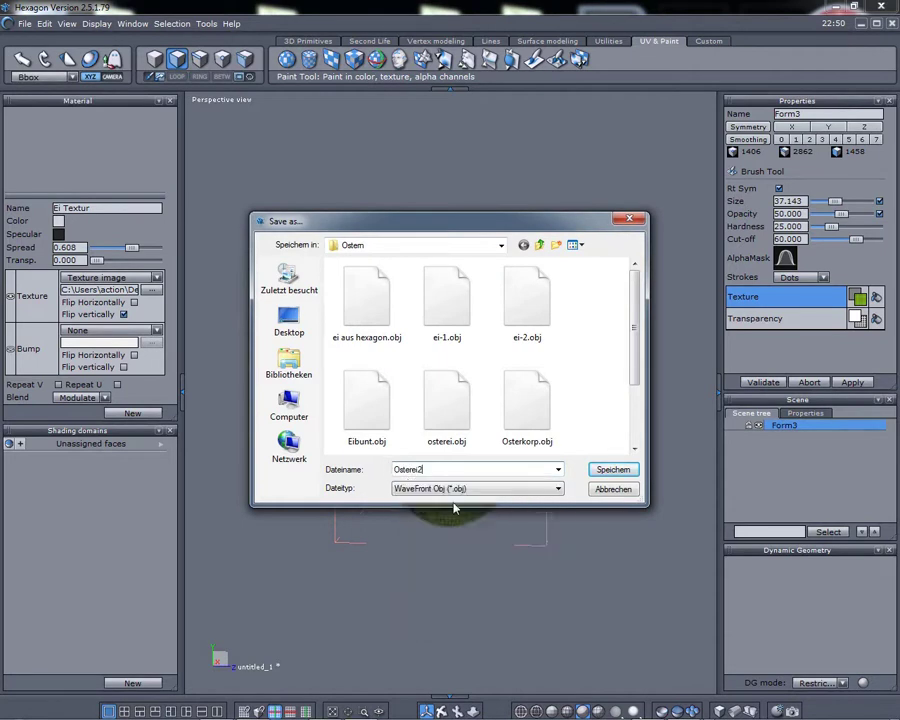
left_click(611, 472)
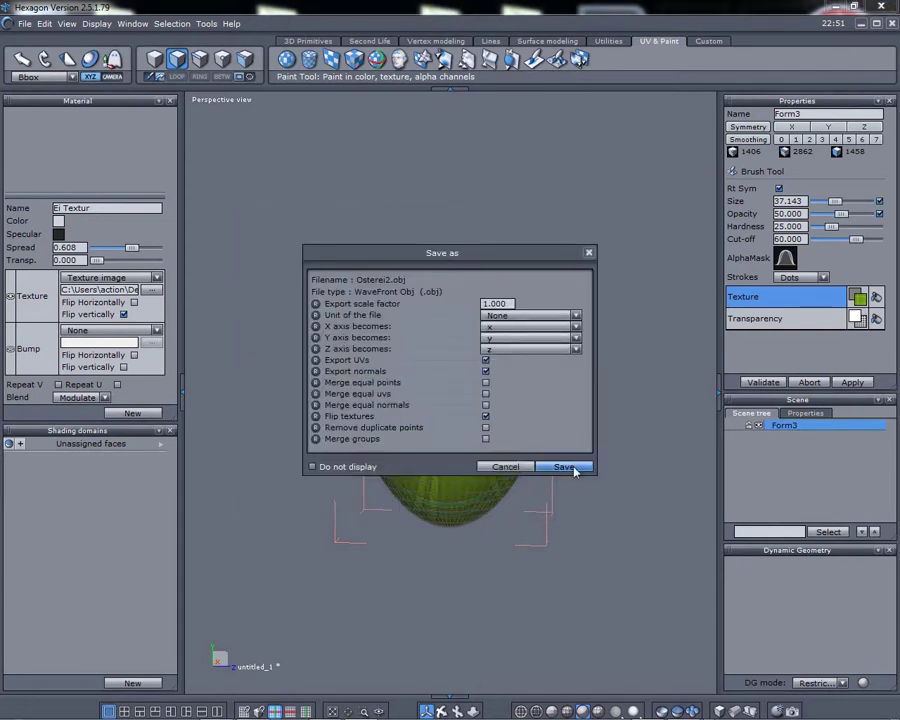
left_click(576, 466)
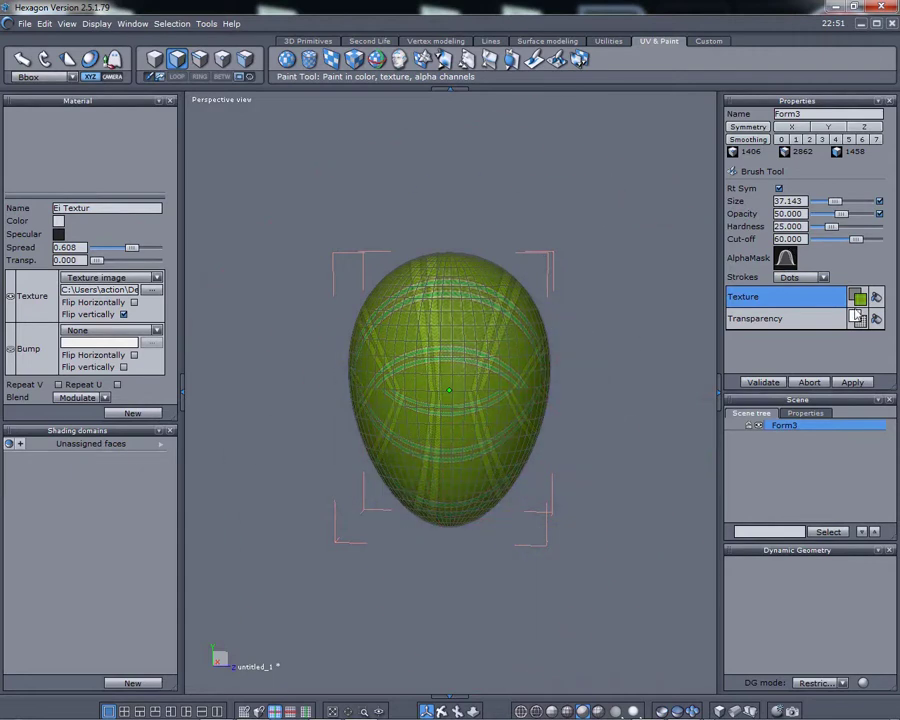
Step: Load the image "Eibunt_Pysank_SmlEnd" from the Ostern folder into the brush texture library
left_click(858, 298)
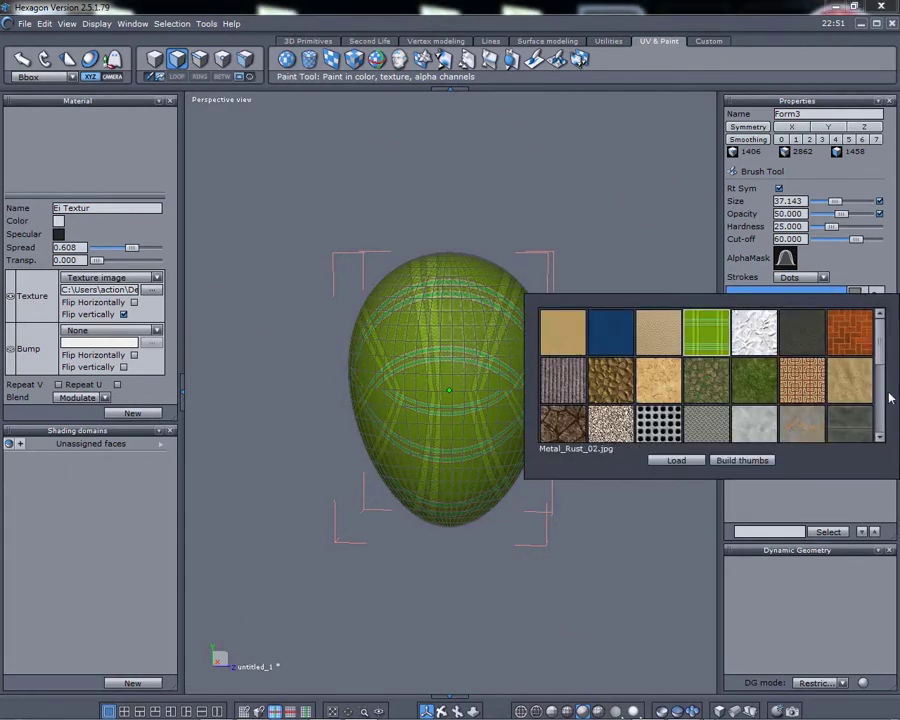
scroll(880, 357, "down", 1)
left_click_drag(880, 357, 876, 436)
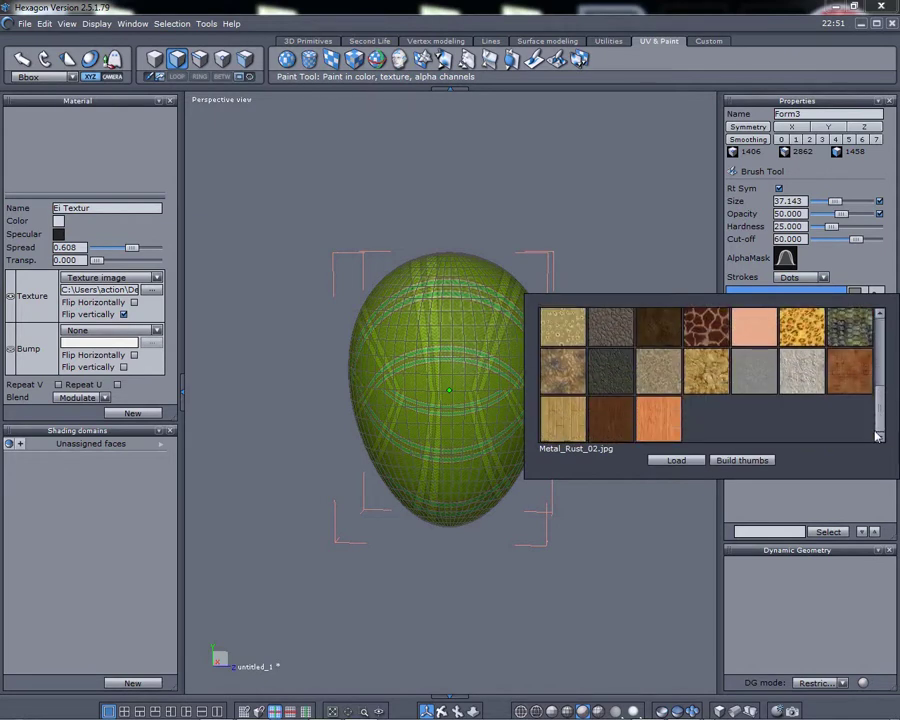
left_click_drag(876, 436, 889, 356)
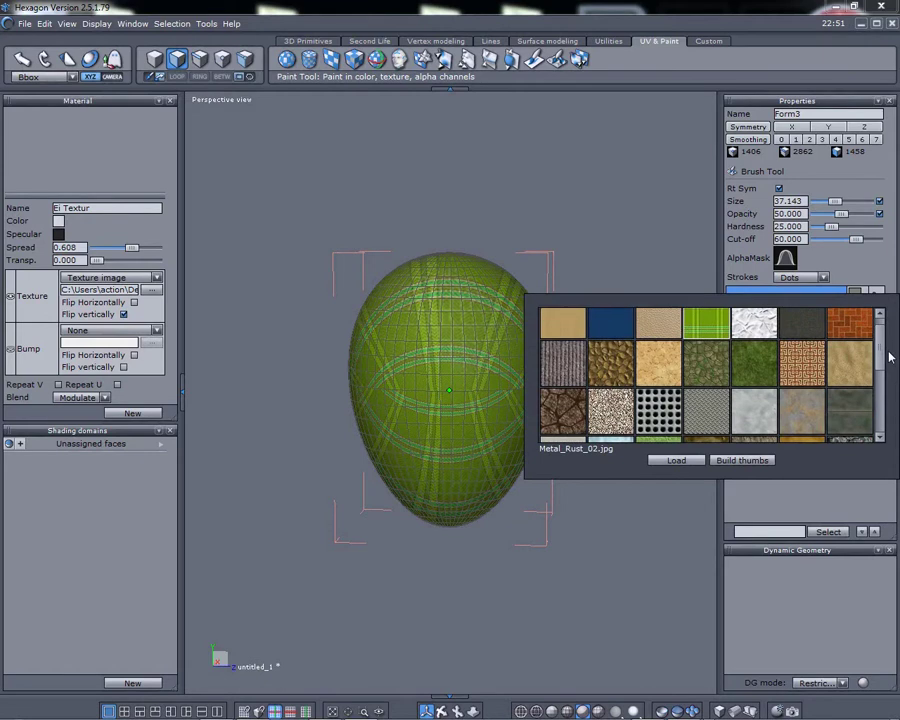
left_click(668, 460)
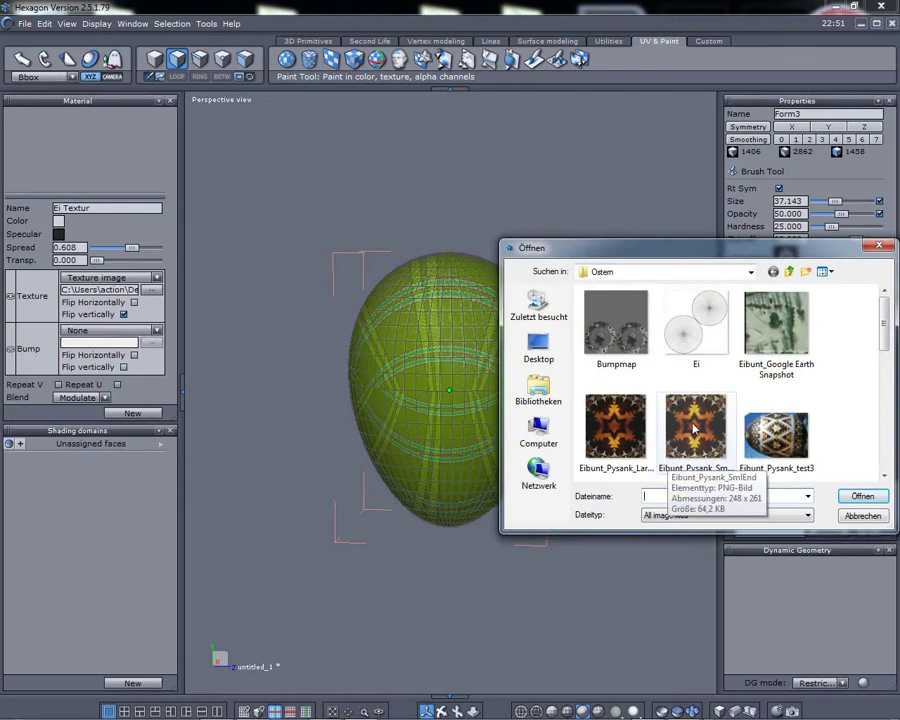
double_click(693, 427)
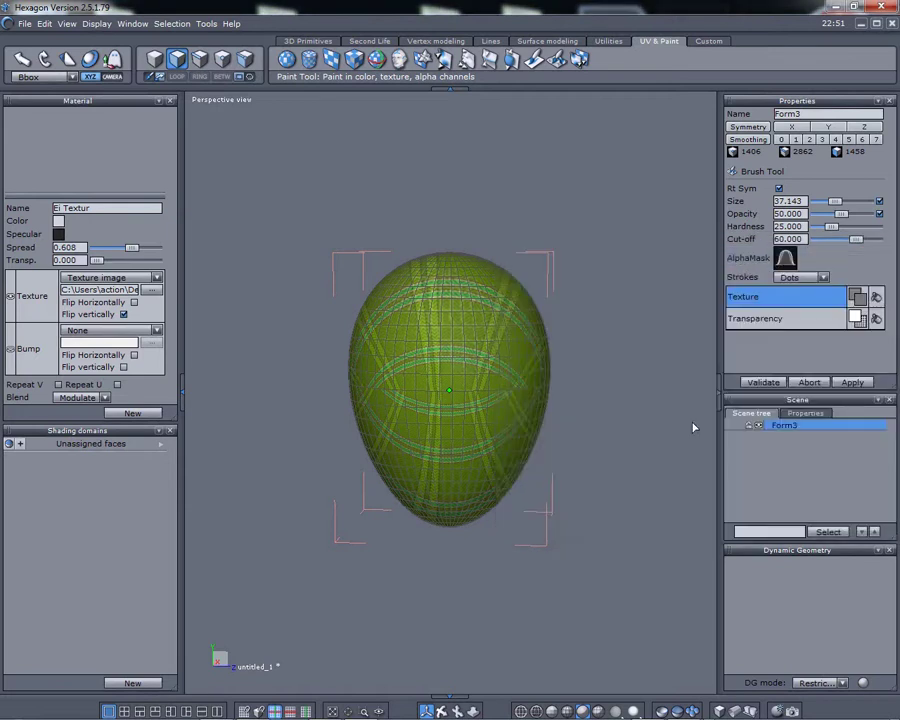
Step: Build the thumbnail for Eibunt_Pysank_SmlEnd.png in the texture library and pick it as the brush texture
left_click(860, 302)
left_click_drag(883, 340, 881, 398)
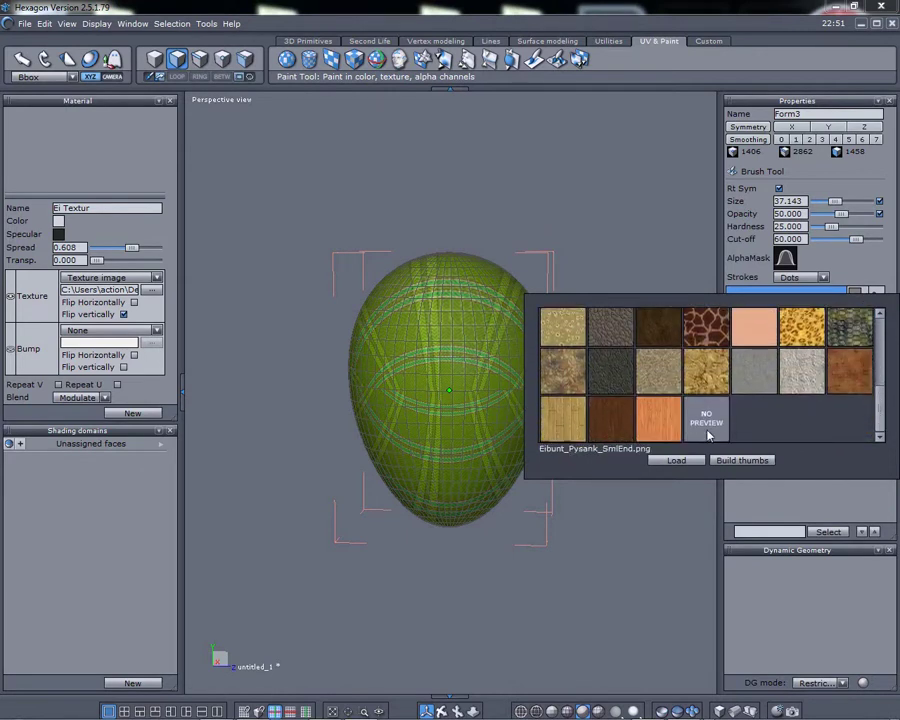
left_click(729, 461)
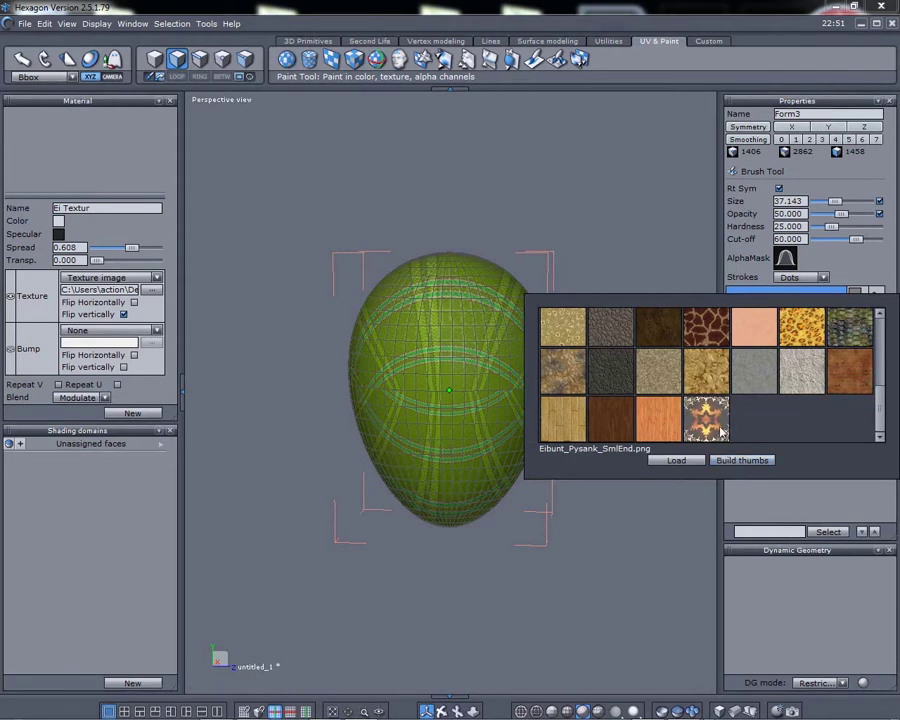
left_click(714, 421)
Step: Paint over the egg's green checked surface with the new brush texture, working around all sides and the ends
mouse_move(574, 326)
left_mouse_down()
mouse_move(462, 285)
mouse_move(425, 319)
mouse_move(427, 355)
mouse_move(458, 401)
left_mouse_up()
mouse_move(458, 401)
right_mouse_down()
mouse_move(468, 452)
mouse_move(482, 372)
mouse_move(478, 306)
mouse_move(396, 319)
right_mouse_up()
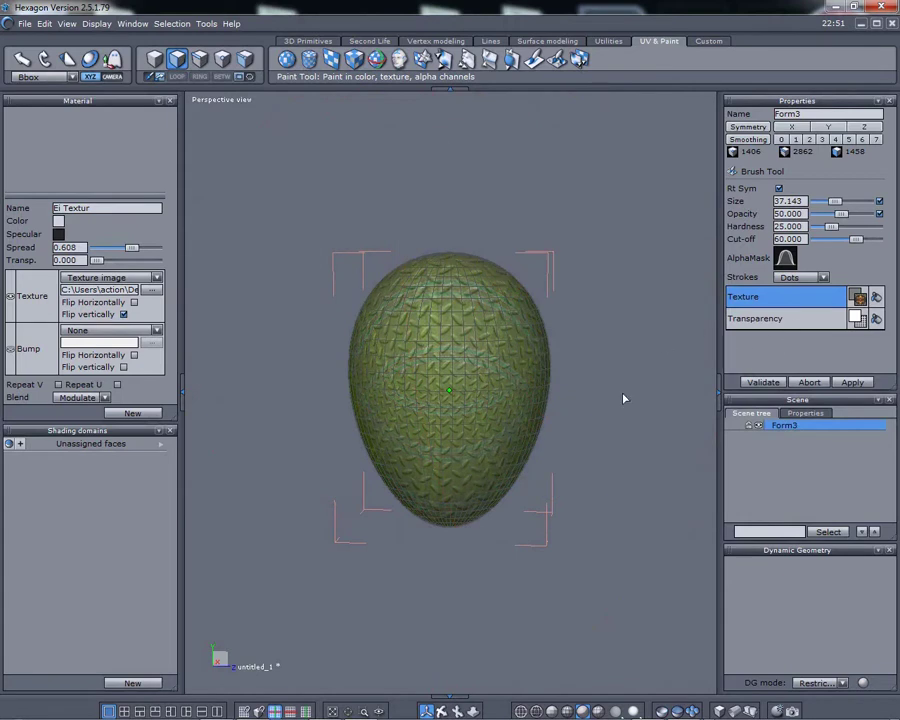
left_click_drag(437, 707, 412, 692)
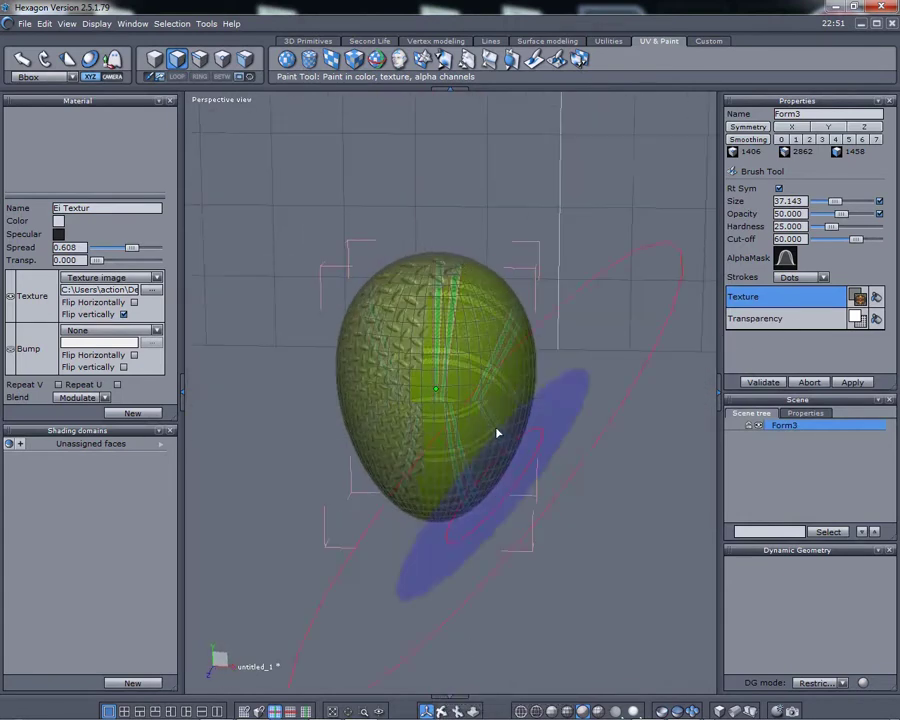
mouse_move(461, 332)
middle_mouse_down()
mouse_move(476, 344)
mouse_move(447, 453)
mouse_move(494, 301)
mouse_move(404, 336)
mouse_move(444, 532)
mouse_move(485, 654)
middle_mouse_up()
left_click_drag(427, 710, 390, 708)
mouse_move(534, 552)
left_mouse_down()
mouse_move(476, 512)
mouse_move(489, 358)
mouse_move(461, 318)
mouse_move(406, 352)
left_mouse_up()
mouse_move(406, 352)
middle_mouse_down()
mouse_move(506, 503)
mouse_move(506, 318)
mouse_move(458, 402)
middle_mouse_up()
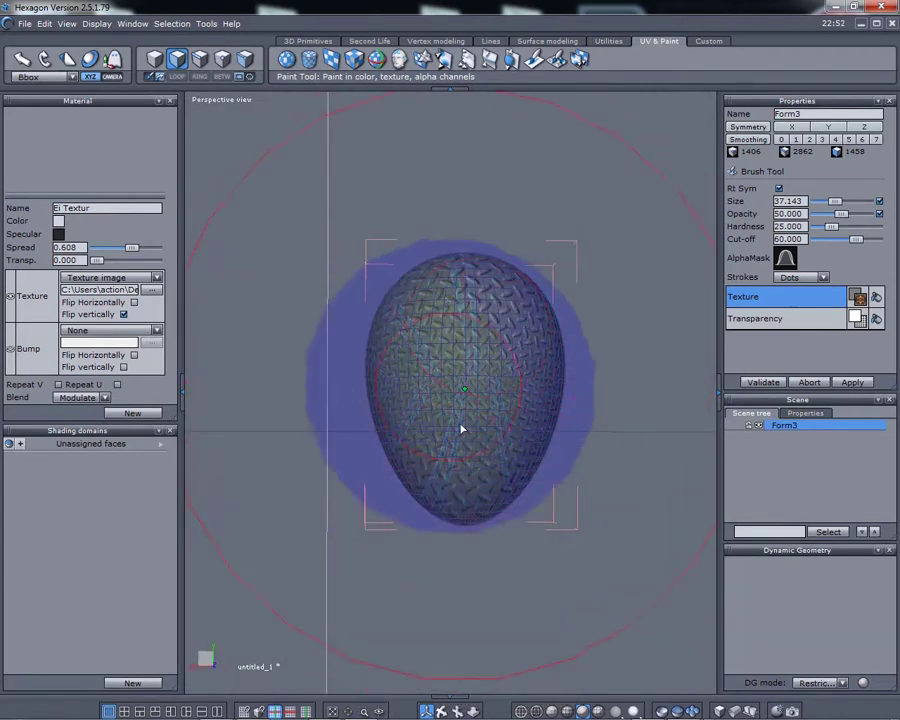
left_click_drag(427, 709, 459, 534)
mouse_move(466, 388)
left_mouse_down()
mouse_move(420, 402)
mouse_move(488, 408)
mouse_move(452, 418)
left_mouse_up()
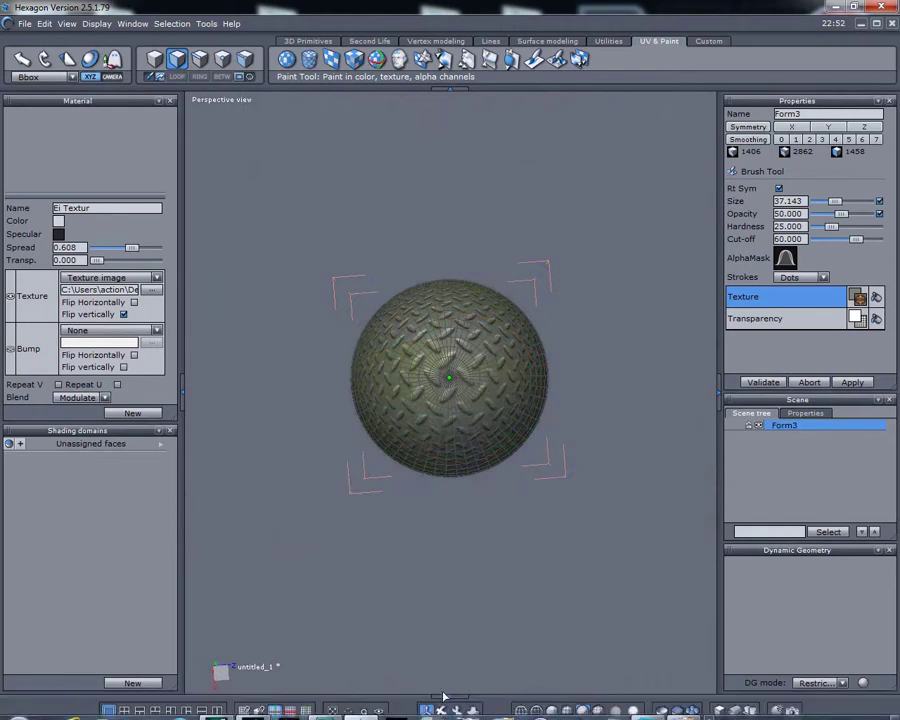
mouse_move(430, 705)
left_mouse_down()
mouse_move(430, 716)
mouse_move(433, 676)
mouse_move(432, 706)
left_mouse_up()
mouse_move(483, 501)
right_mouse_down()
mouse_move(422, 291)
mouse_move(299, 138)
right_mouse_up()
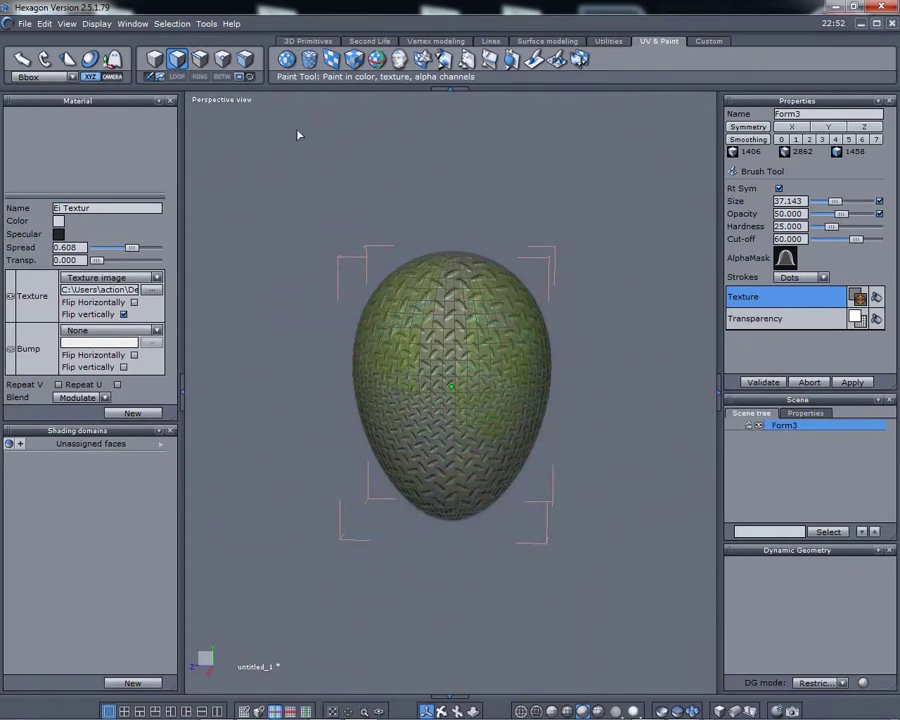
Step: Close Hexagon and switch to iClone 3DXchange5 with the Easter basket prop
left_click(879, 6)
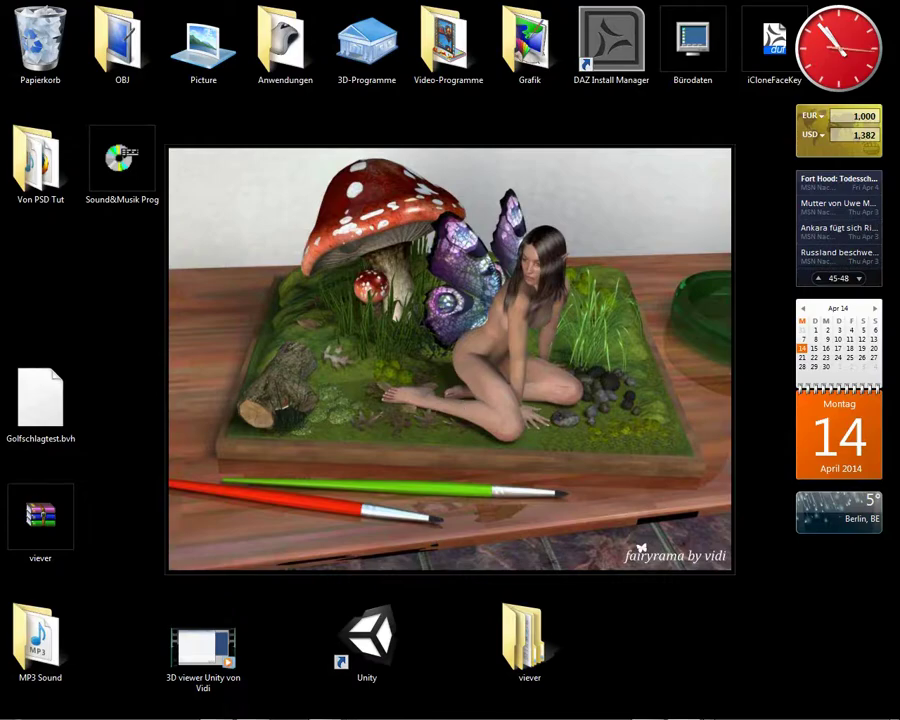
mouse_move(416, 712)
left_click(256, 706)
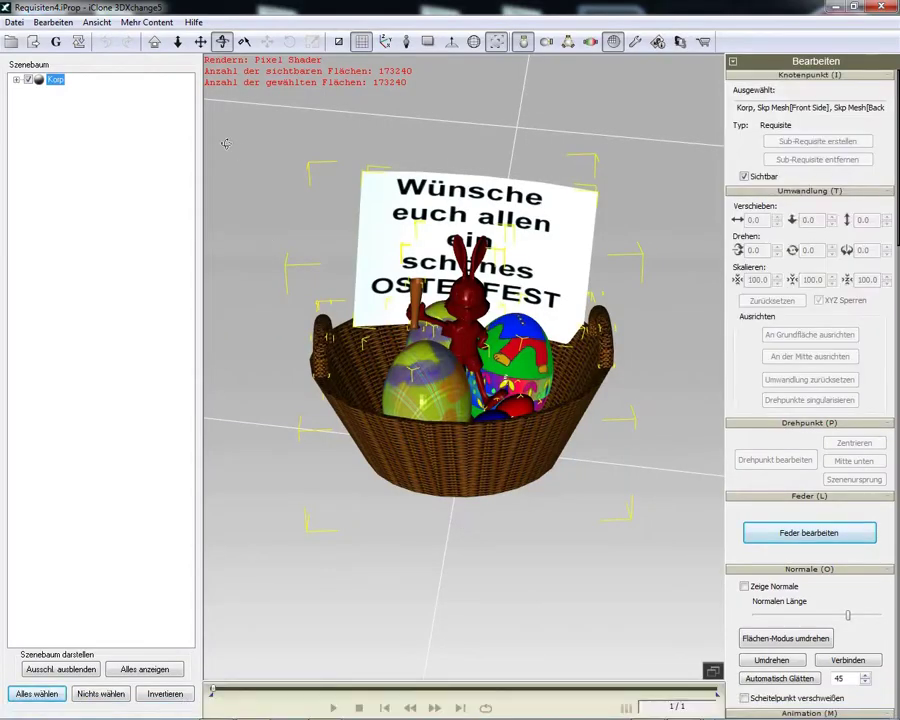
Step: Start a new empty scene and open osterei2.obj from the Ostern folder
left_click(13, 22)
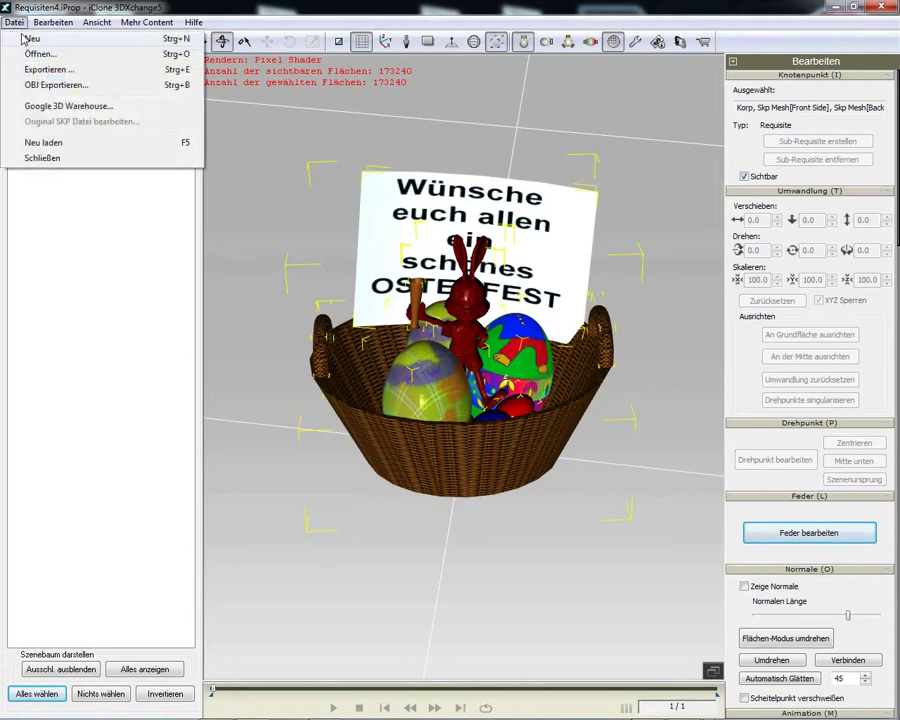
left_click(22, 36)
left_click(14, 22)
left_click(32, 54)
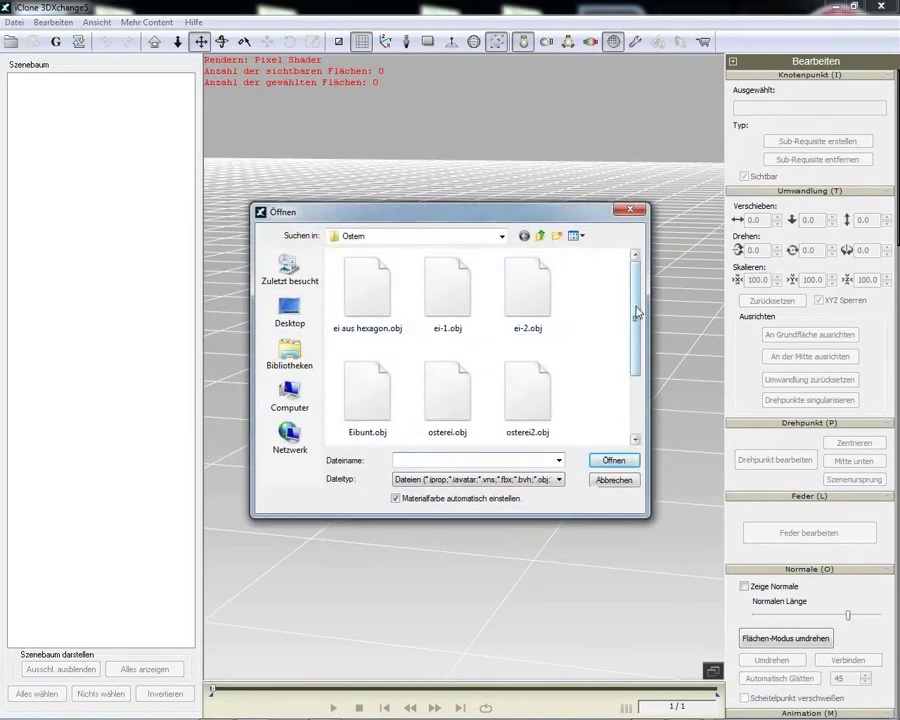
left_click_drag(636, 313, 631, 362)
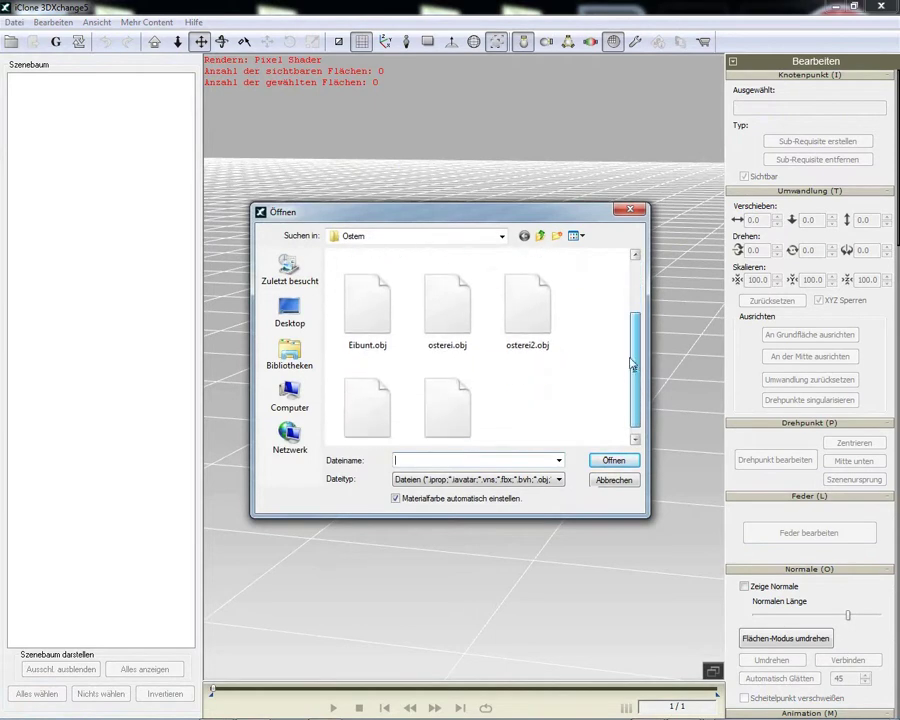
double_click(519, 305)
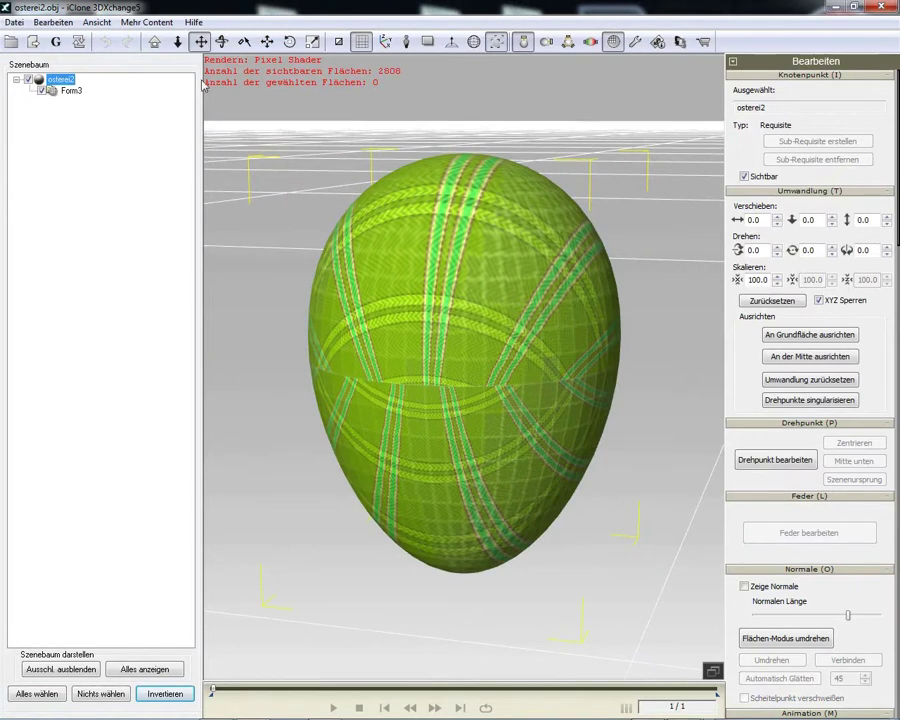
Step: Select the green egg's Form3 mesh and apply automatic smoothing to its normals
left_click(222, 41)
left_click_drag(373, 280, 130, 454)
left_click_drag(532, 434, 30, 316)
left_click_drag(605, 397, 535, 17)
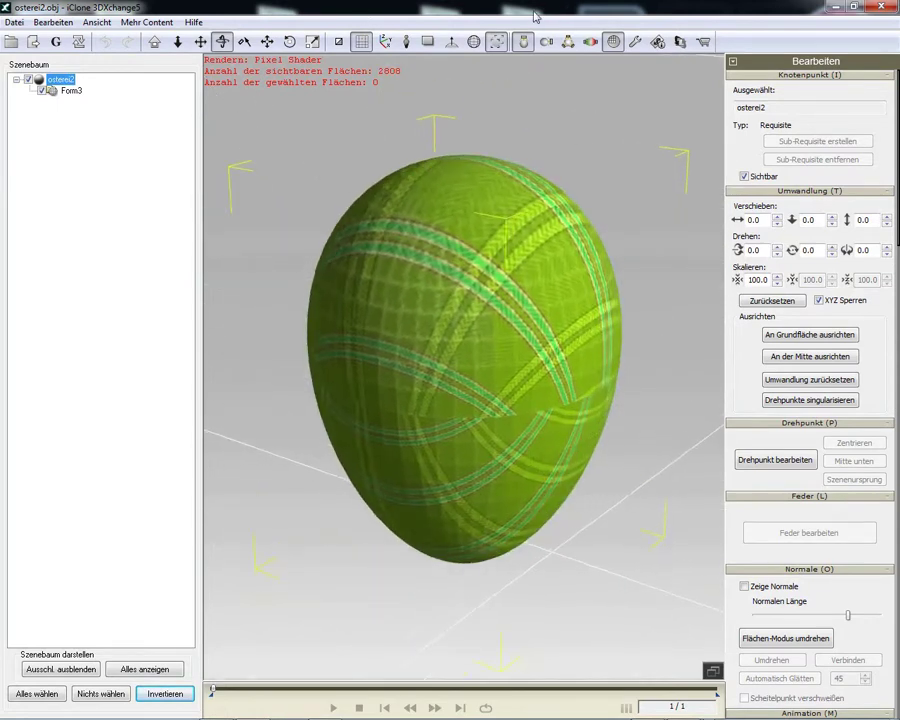
left_click(74, 91)
left_click_drag(897, 238, 898, 275)
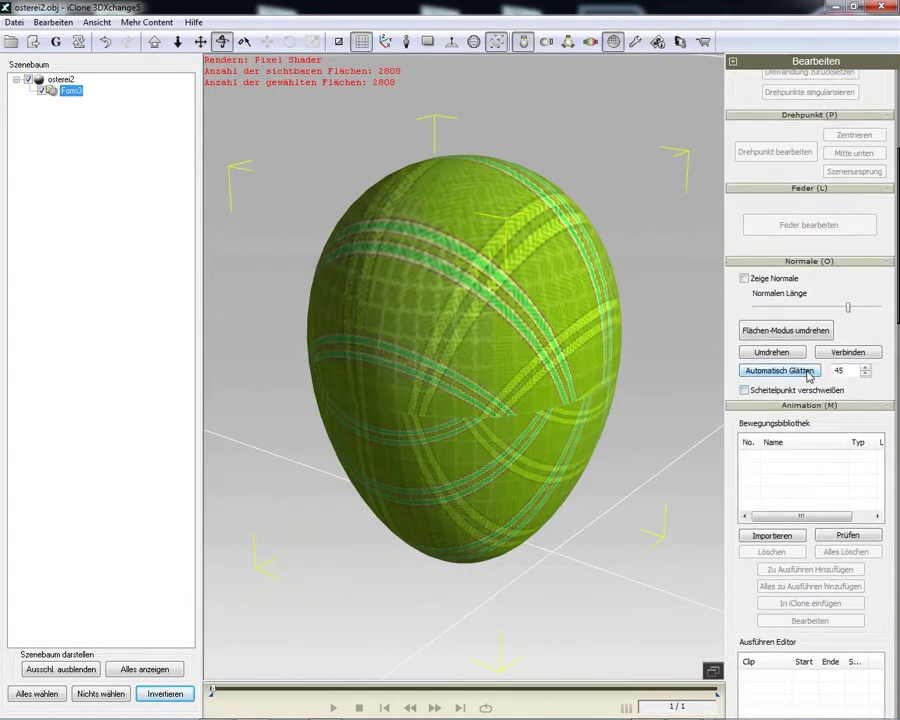
Step: Export all geometry of the egg as the iClone 5 prop osterei2 to the standard iClone content folder
left_click(14, 22)
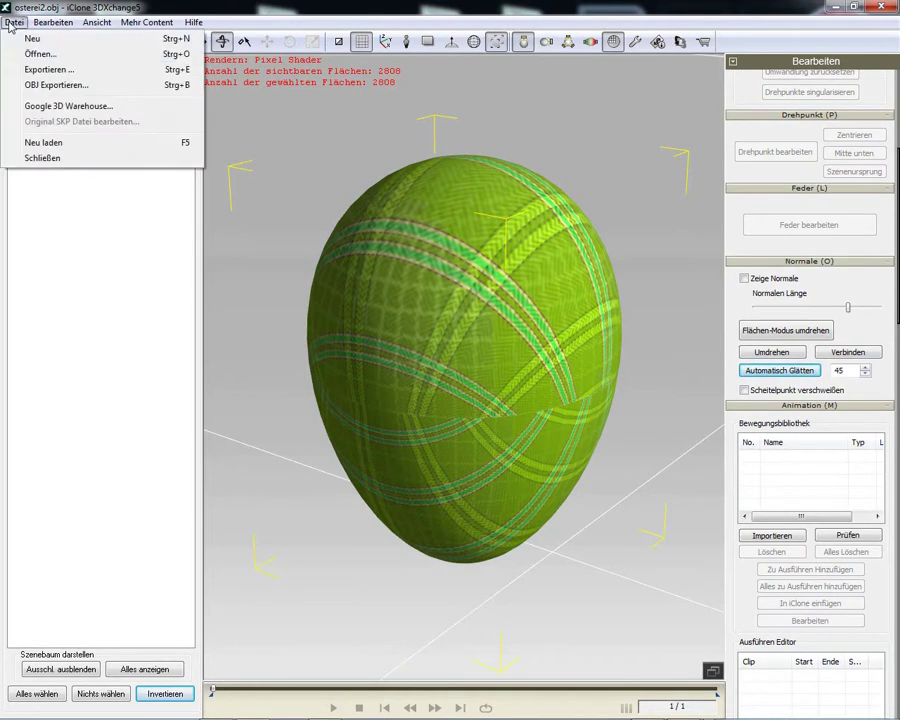
left_click(30, 69)
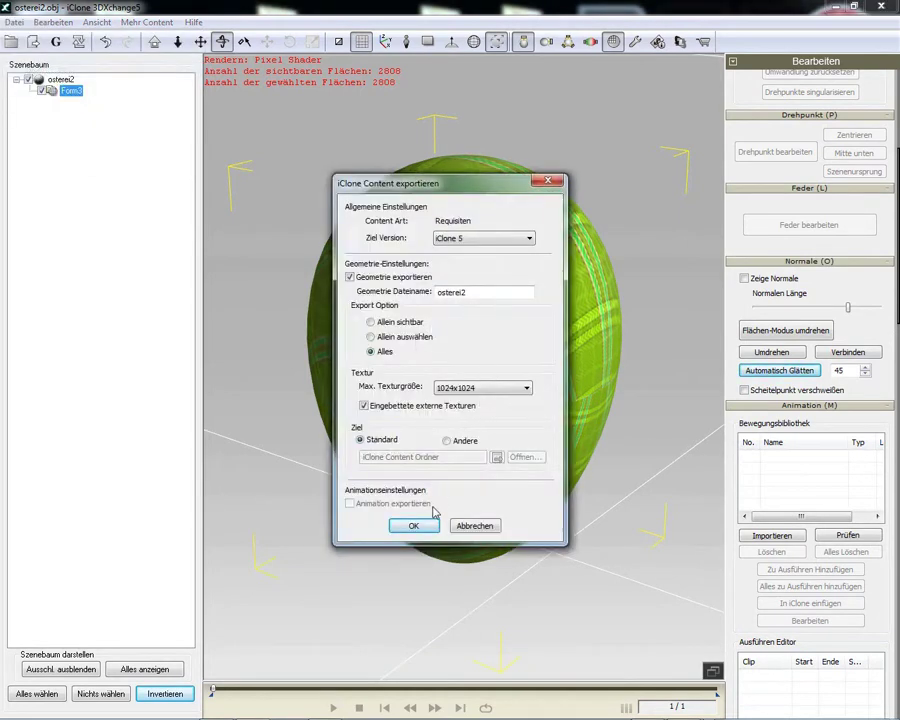
left_click(422, 526)
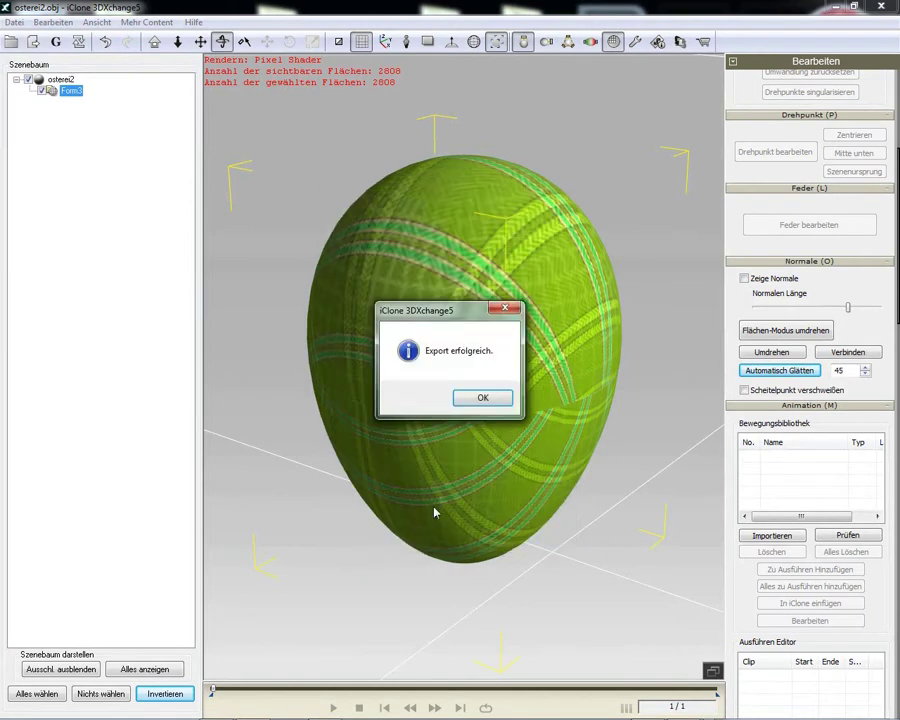
left_click(474, 396)
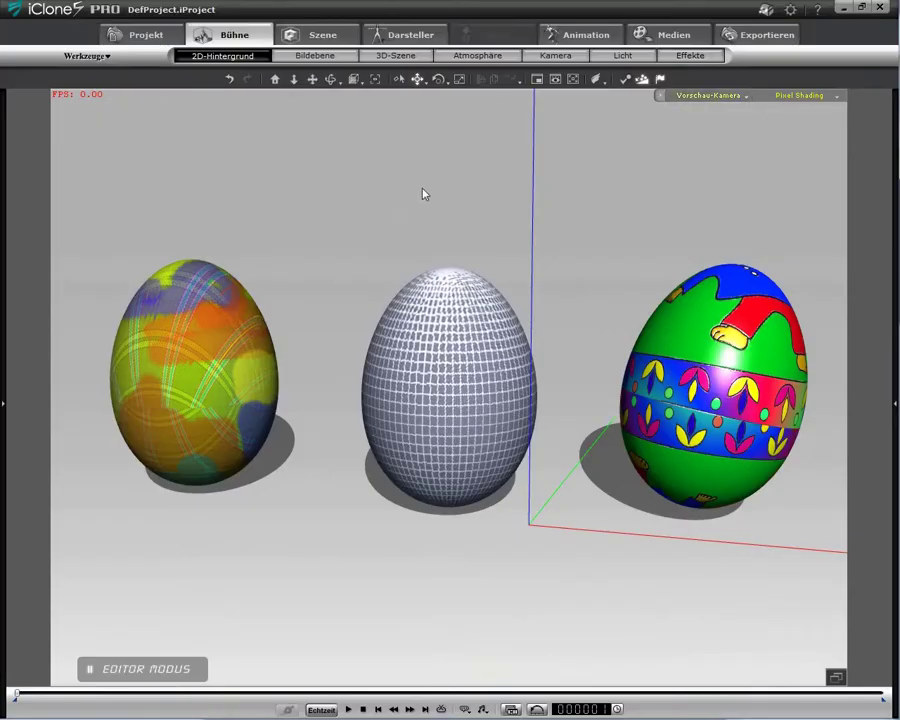
Step: Switch to iClone 5 and start a new project without saving the current one
left_click(146, 38)
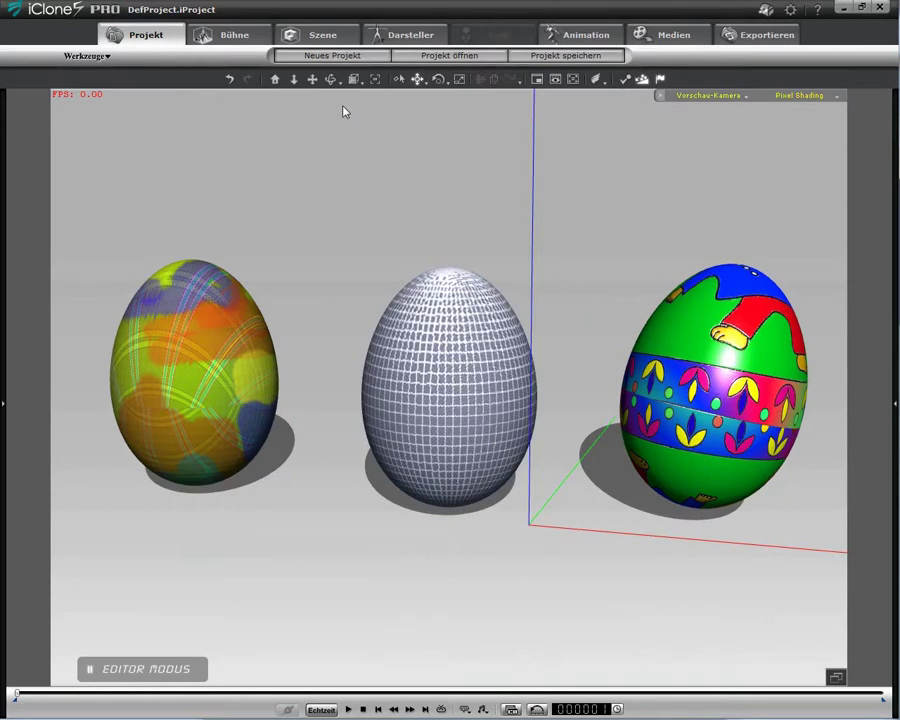
left_click(360, 56)
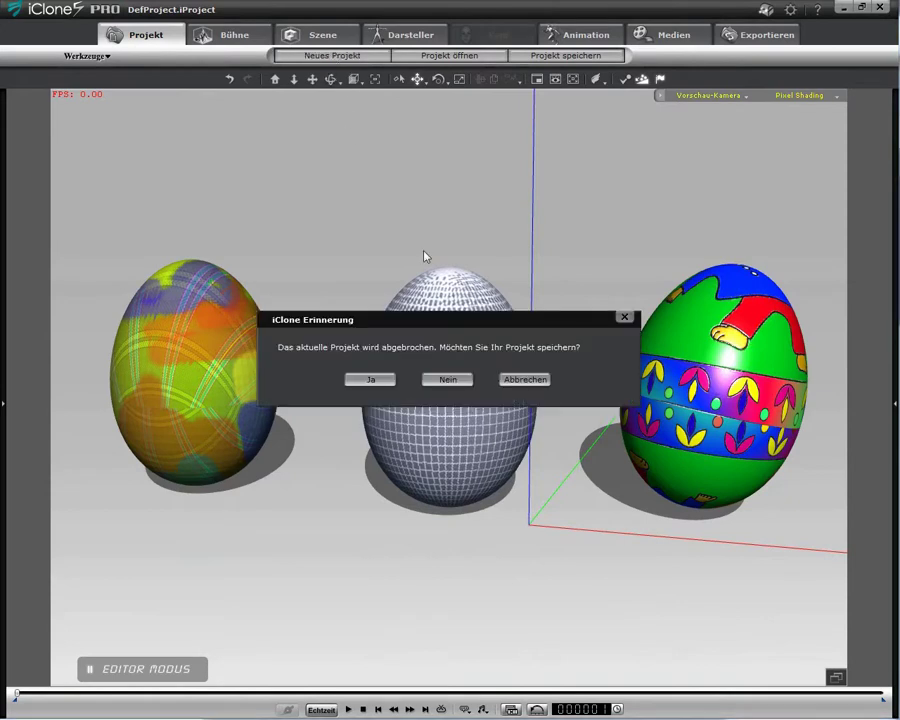
left_click(450, 379)
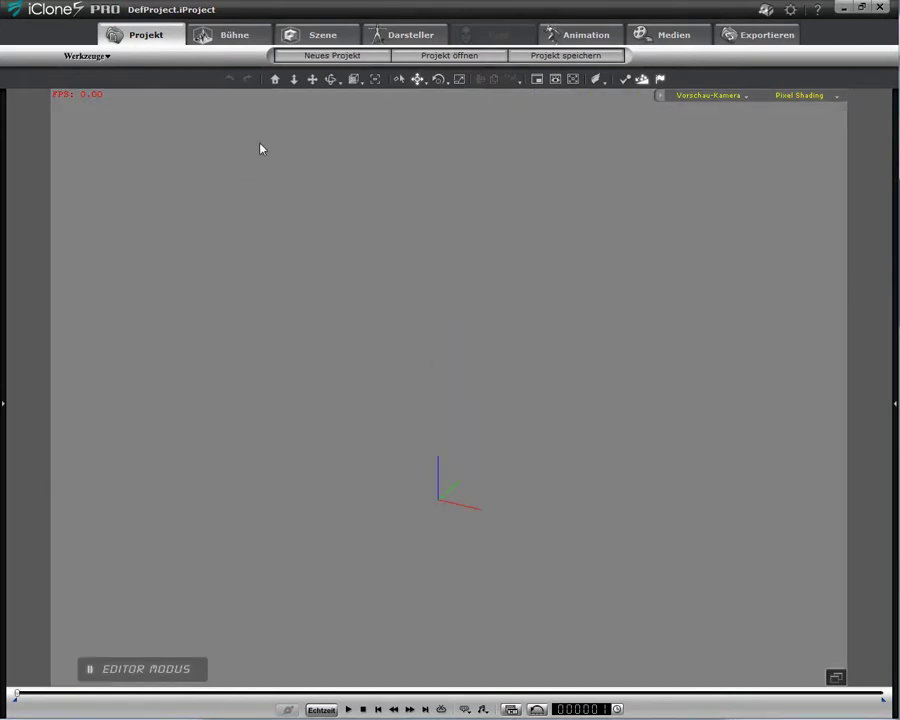
Step: Add the osterei2 prop from the custom Requisiten library to the scene and frame it in the view
left_click(324, 37)
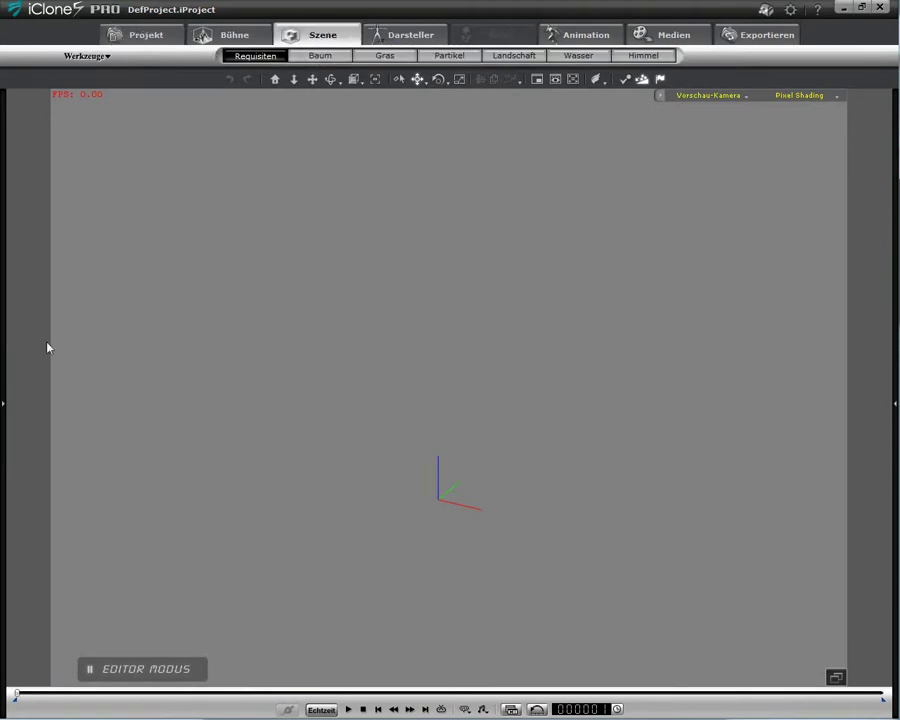
left_click(3, 404)
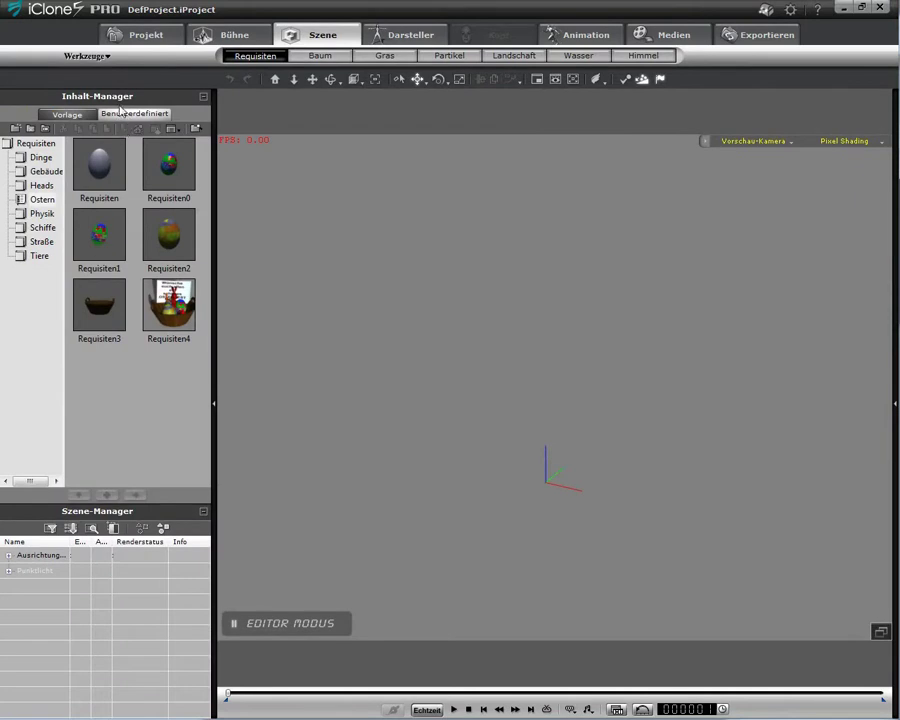
left_click(46, 148)
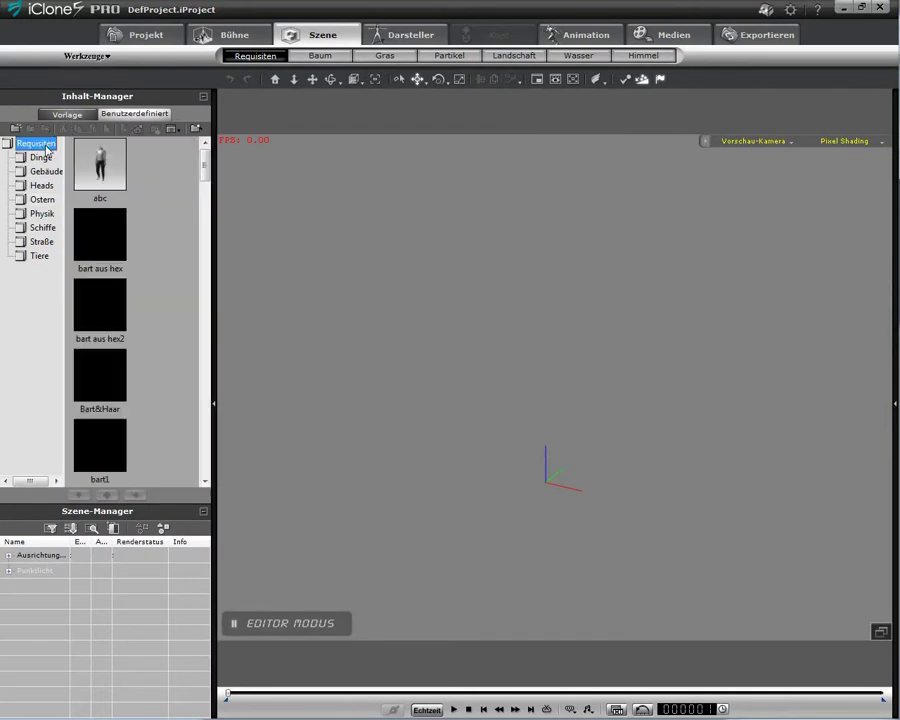
left_click_drag(206, 172, 203, 331)
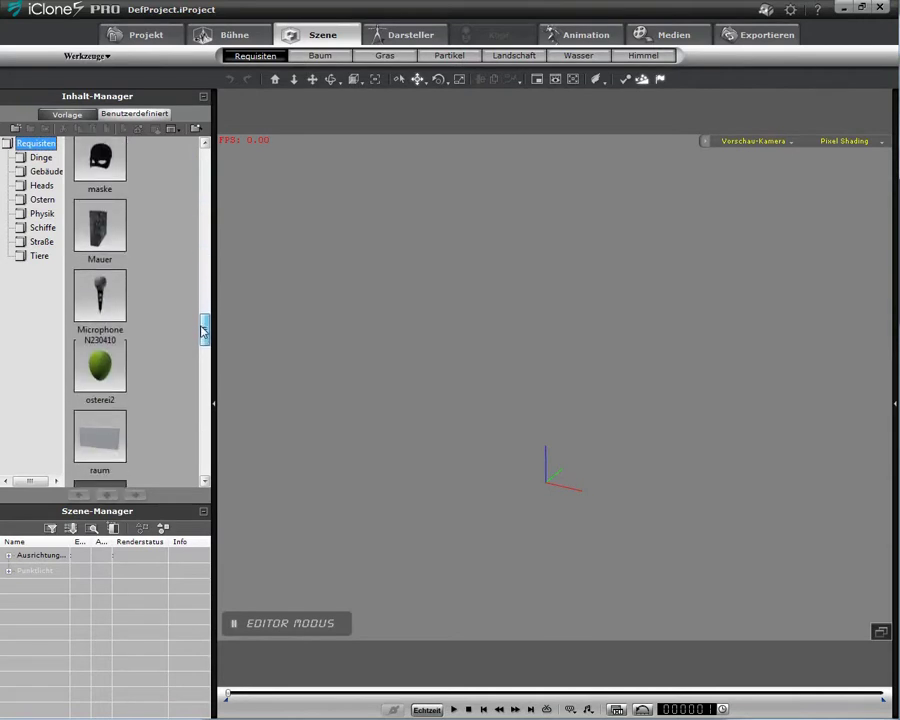
double_click(104, 375)
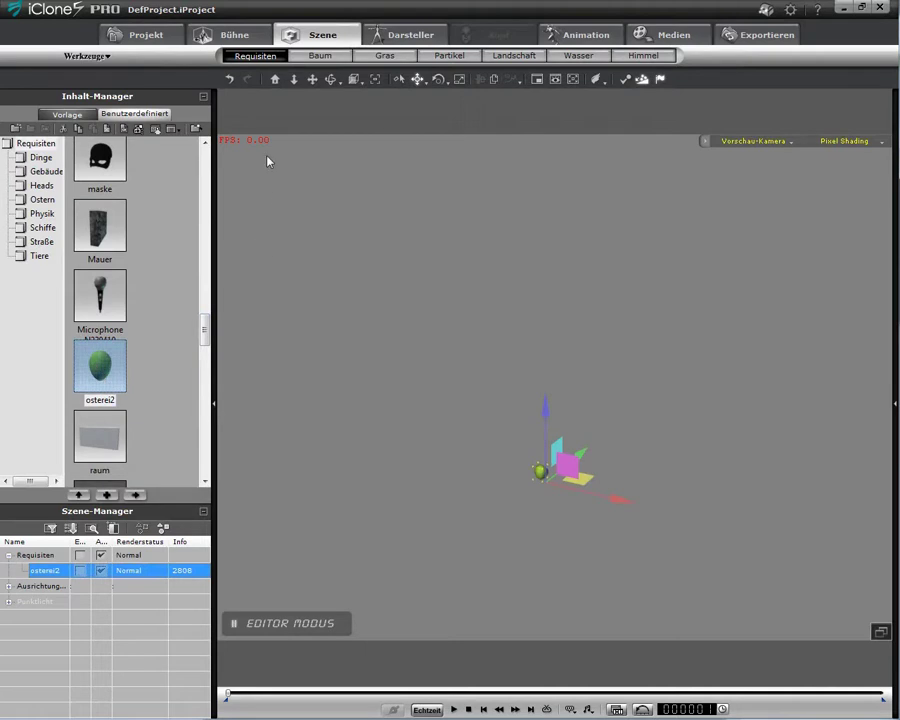
left_click(276, 81)
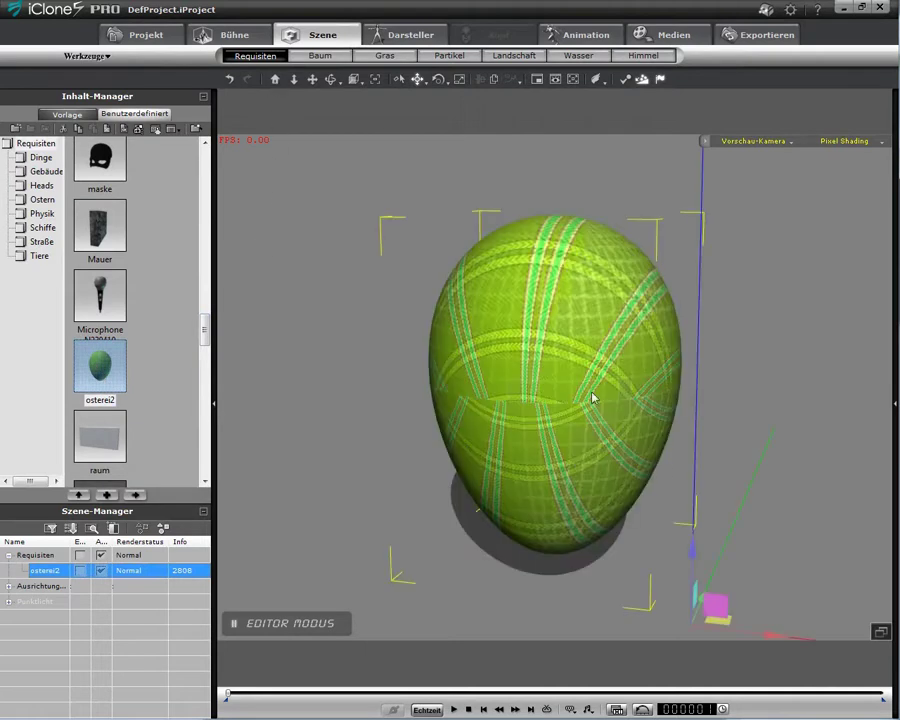
Step: Set the egg material's Spiegelung (specular) to 136 and Glanz (glossiness) to 78
left_click(896, 403)
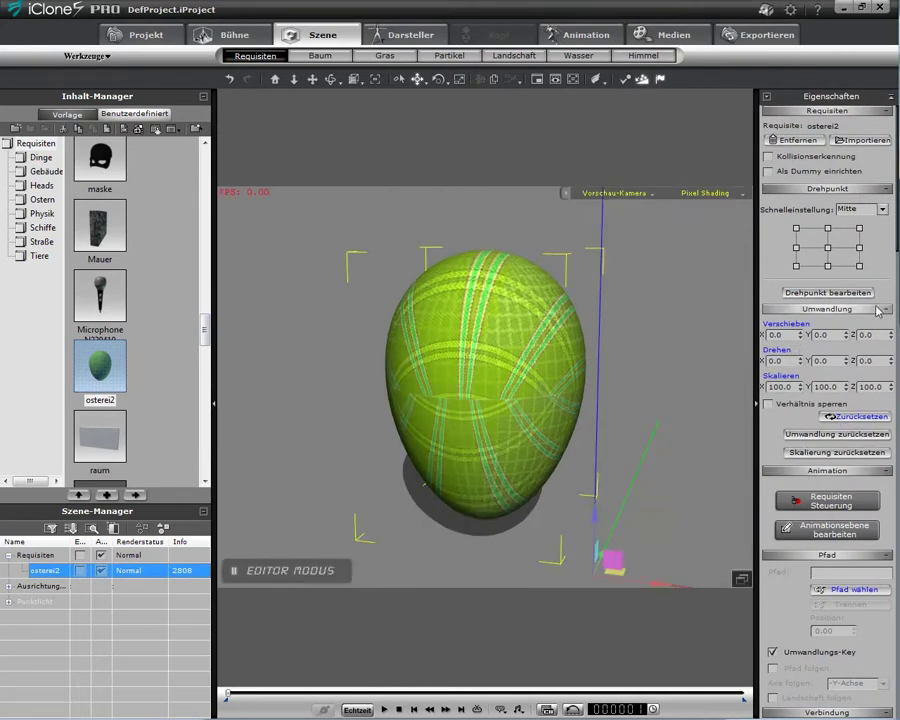
scroll(876, 339, "down", 15)
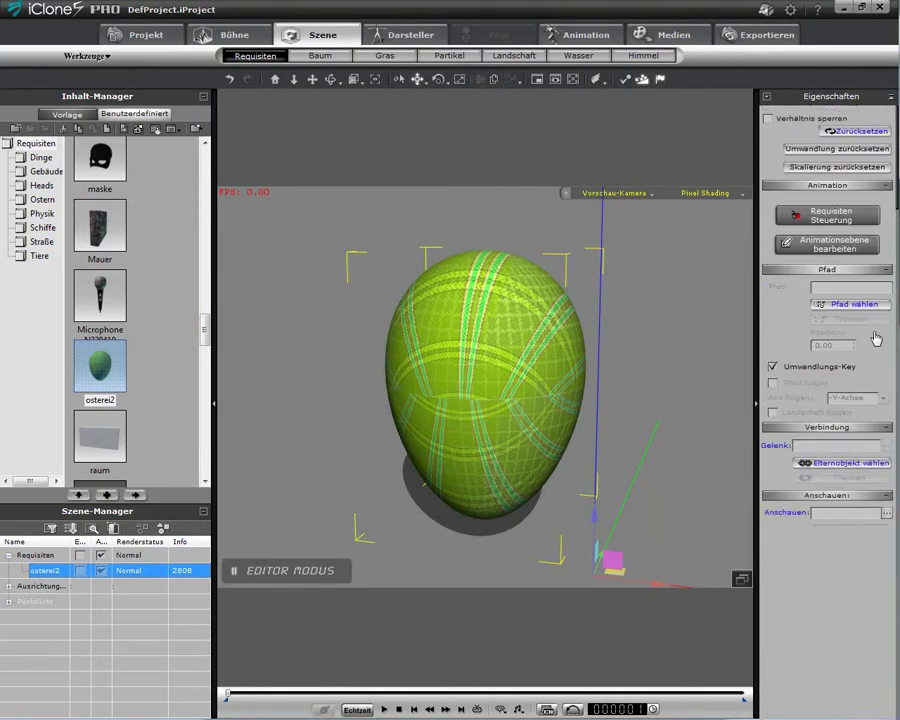
scroll(867, 434, "down", 12)
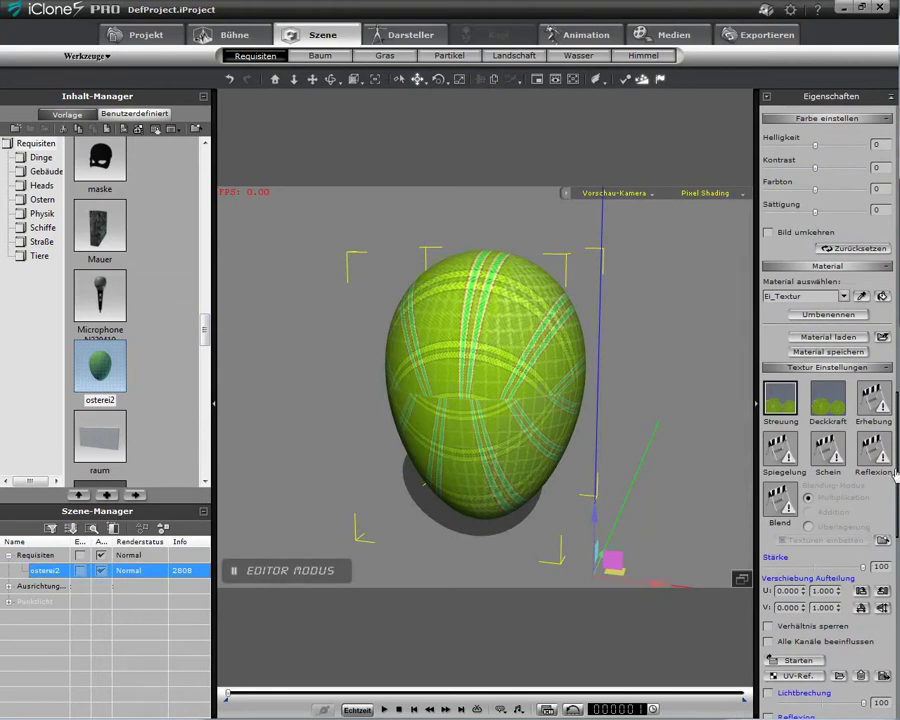
left_click_drag(896, 476, 897, 550)
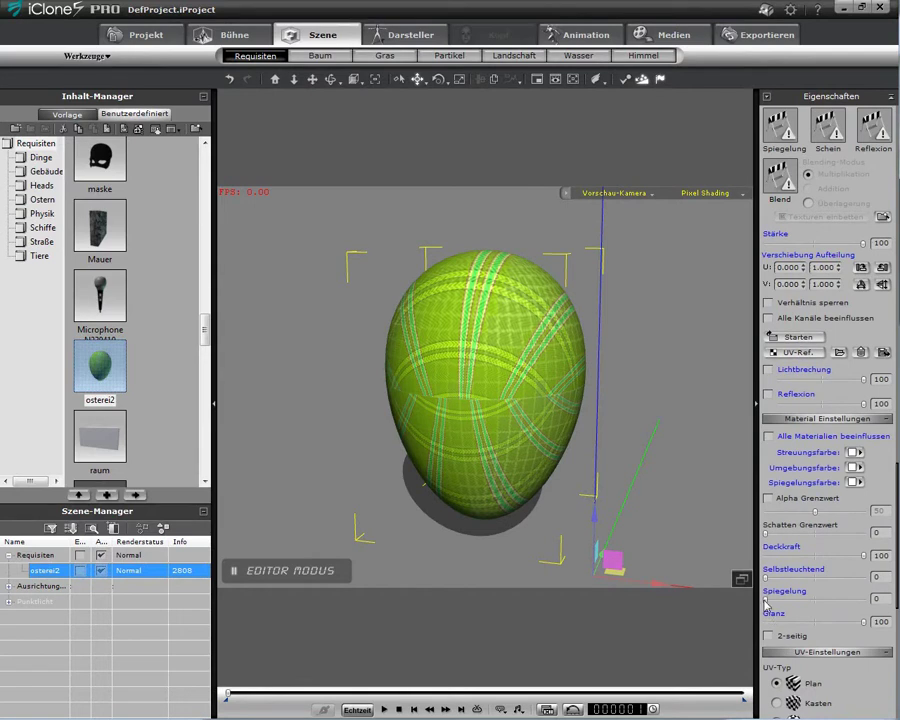
left_click_drag(766, 604, 781, 605)
left_click_drag(865, 624, 843, 625)
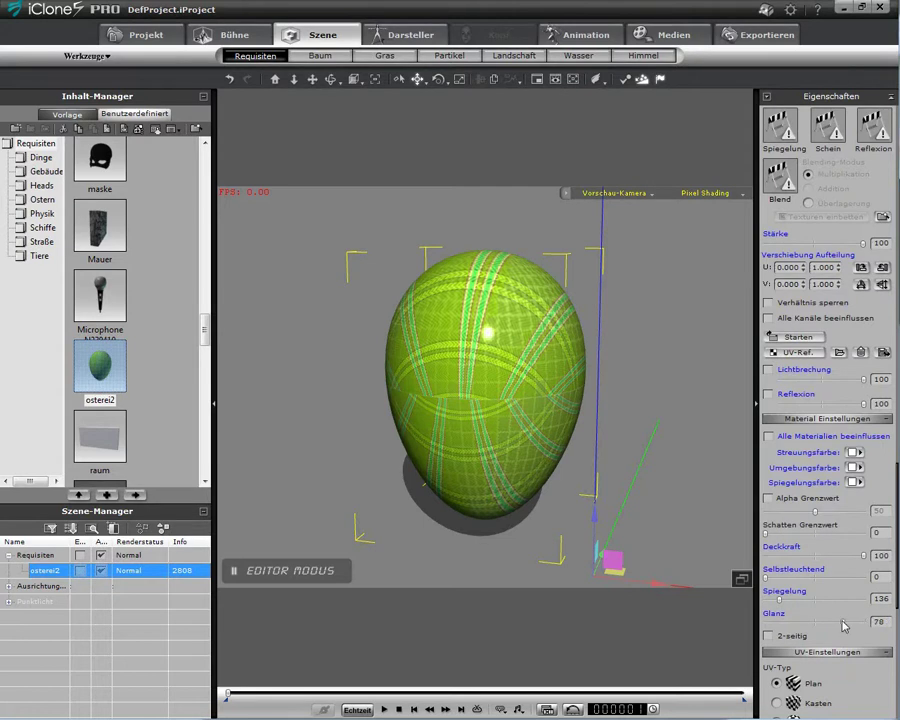
Step: Rotate the egg prop slightly around the vertical axis to check its shine
left_click(438, 79)
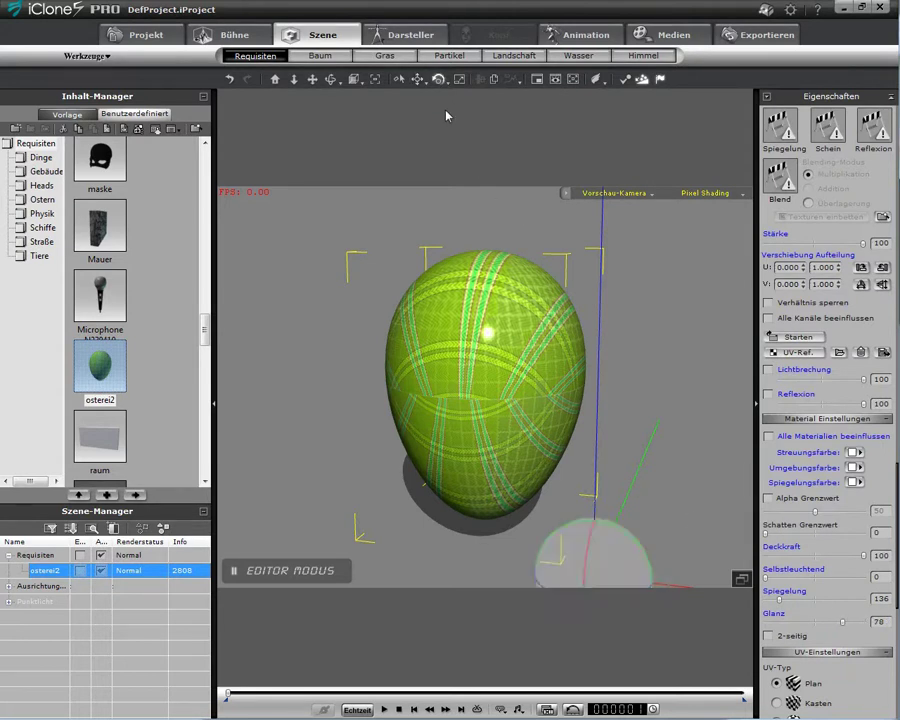
scroll(601, 455, "down", 3)
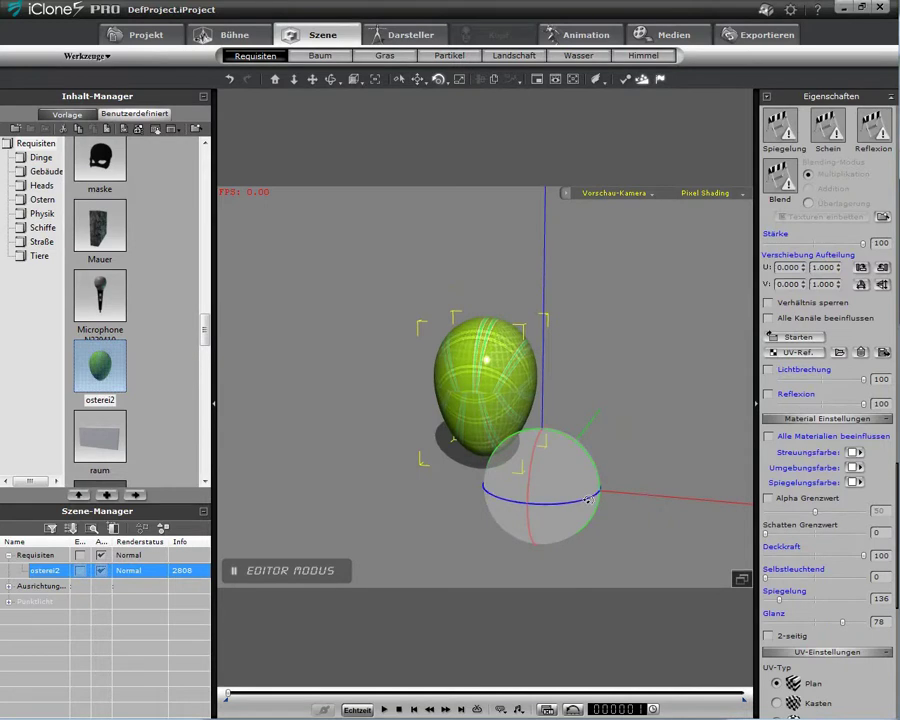
left_click_drag(588, 498, 554, 496)
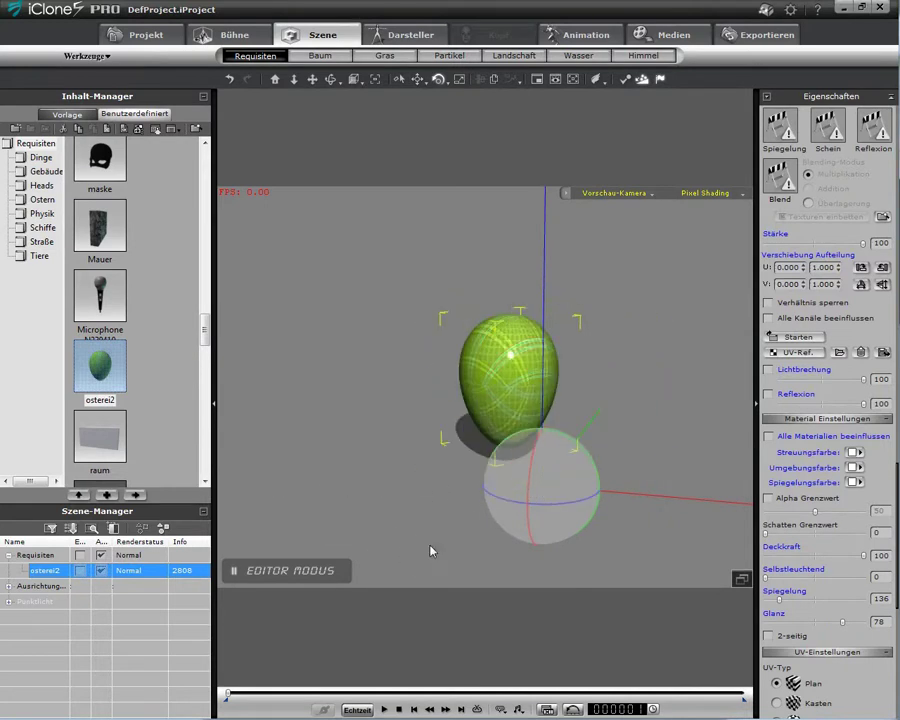
Step: Save the glossy egg as a new custom prop in the Ostern folder of the content library
left_click(38, 200)
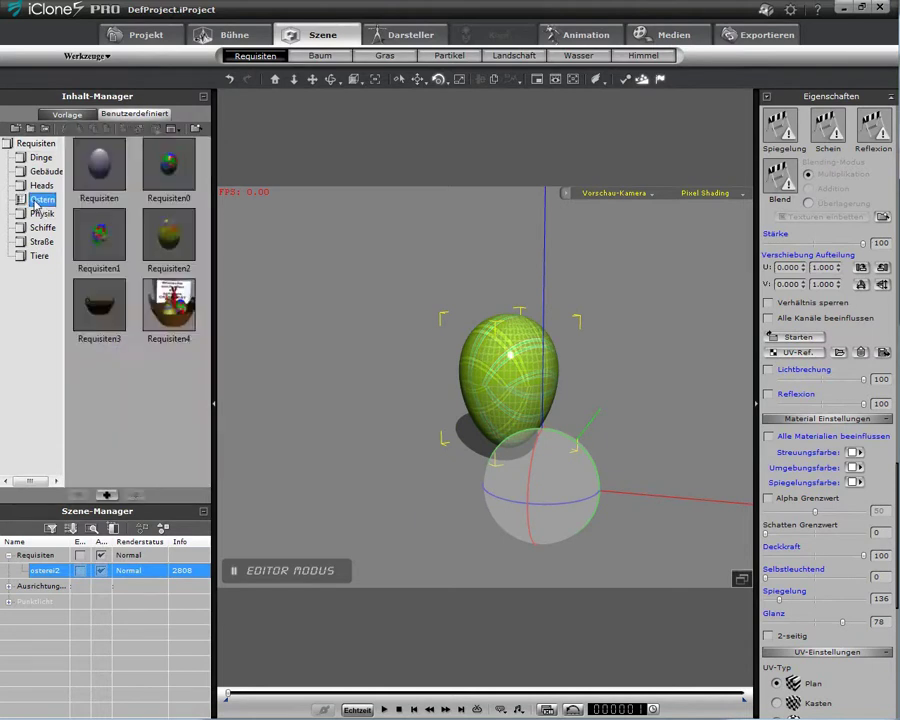
left_click(107, 494)
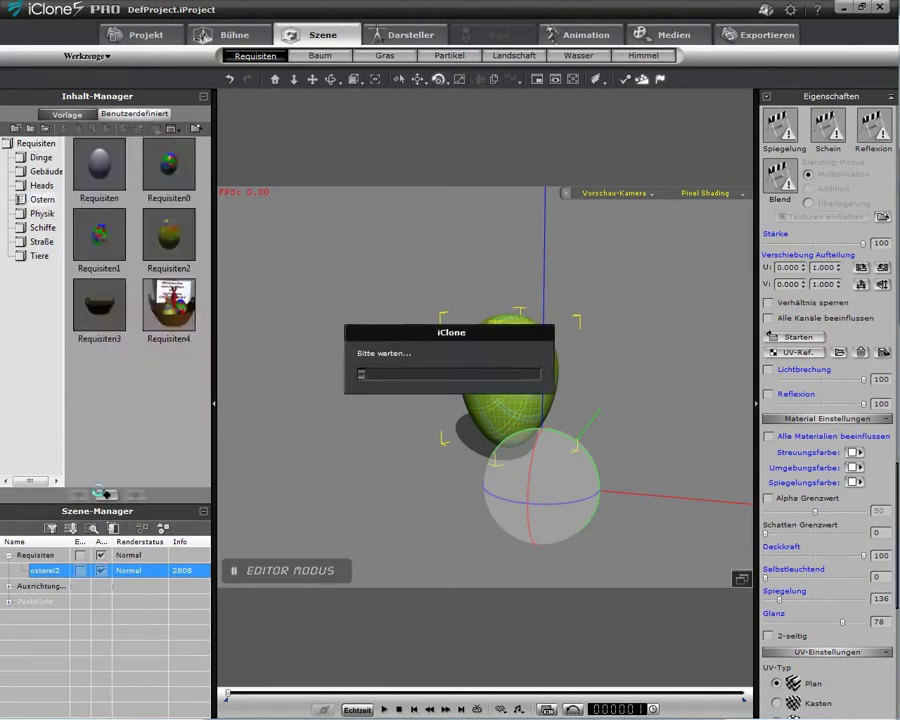
left_click(183, 412)
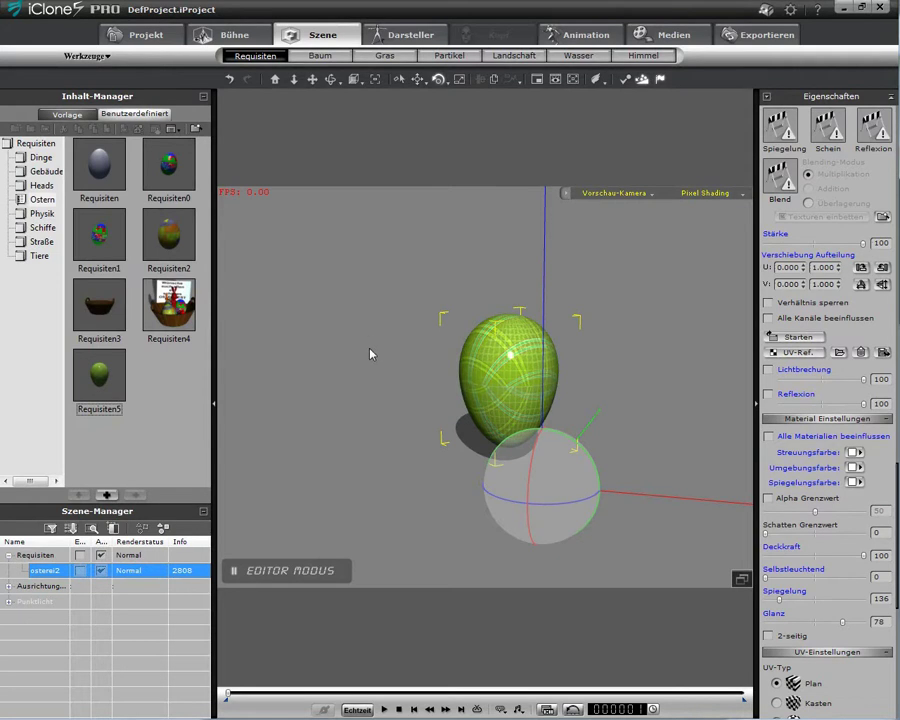
Step: Switch back to iClone 3DXchange5 and open osterei.obj from the Ostern folder
left_click(842, 8)
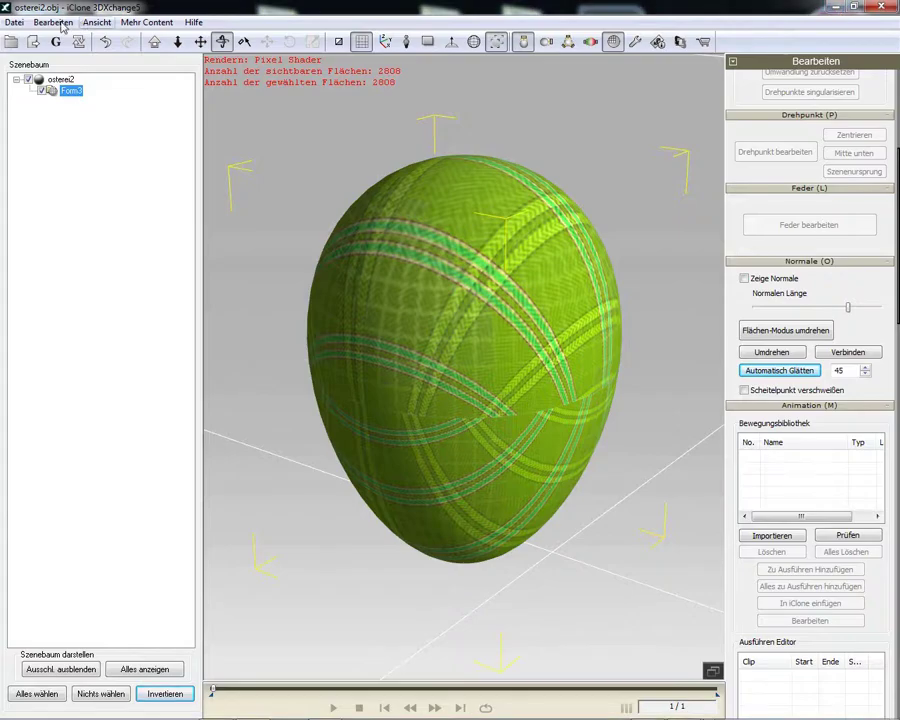
left_click(13, 22)
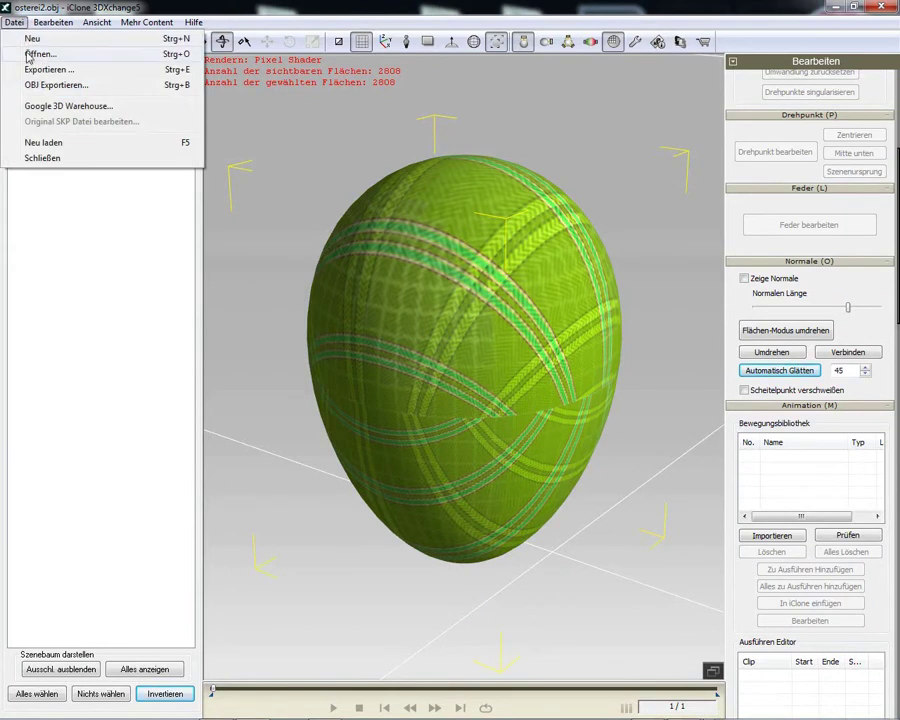
left_click(34, 54)
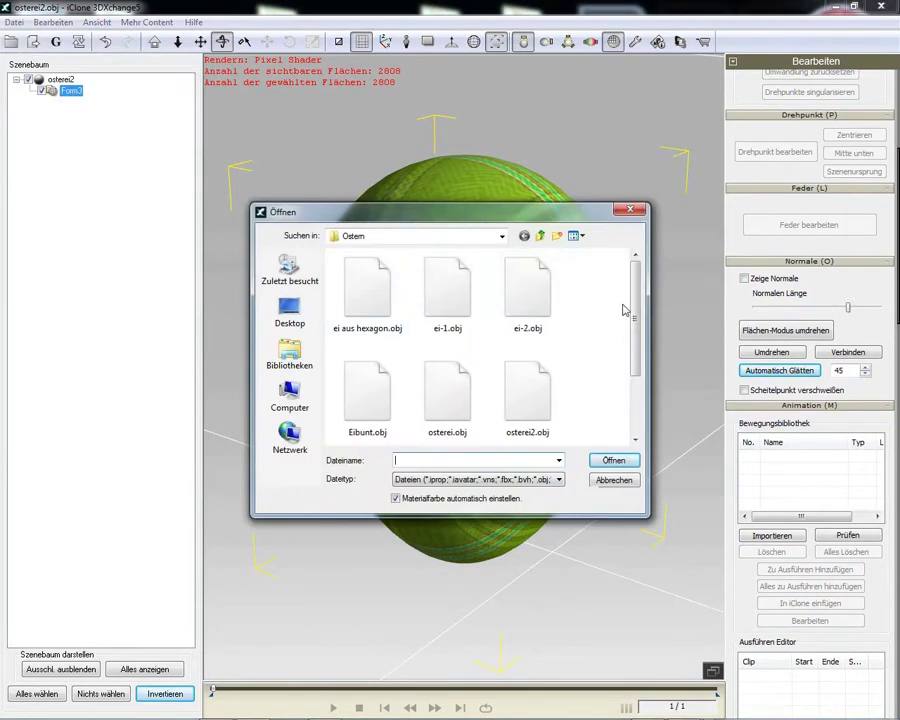
double_click(450, 395)
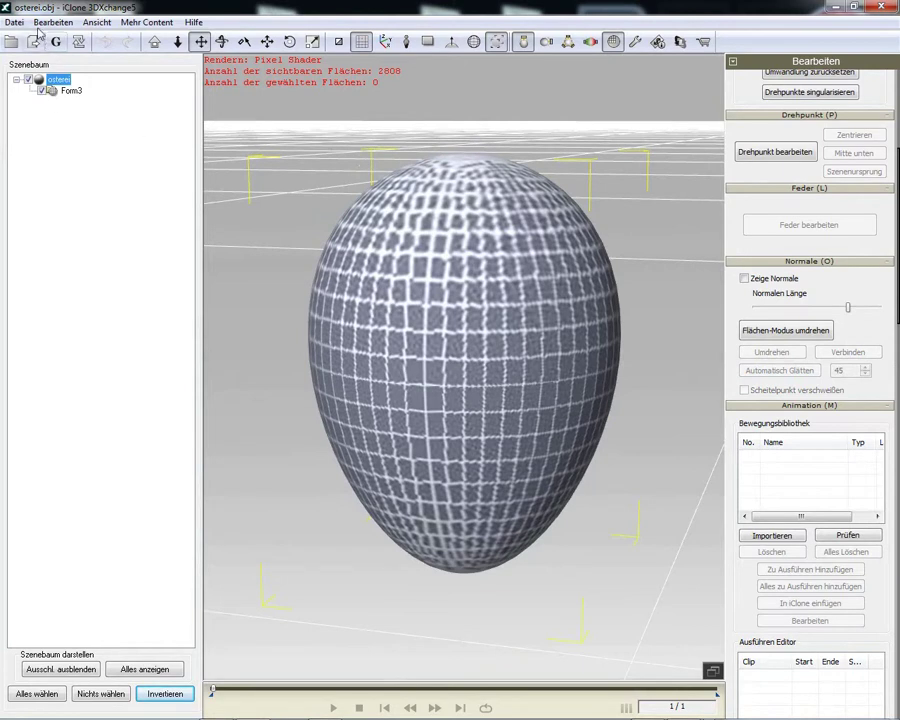
Step: Export the egg as an iClone 5 prop named osterei with a 1024x1024 maximum texture size, then close iClone 3DXchange5
left_click(13, 21)
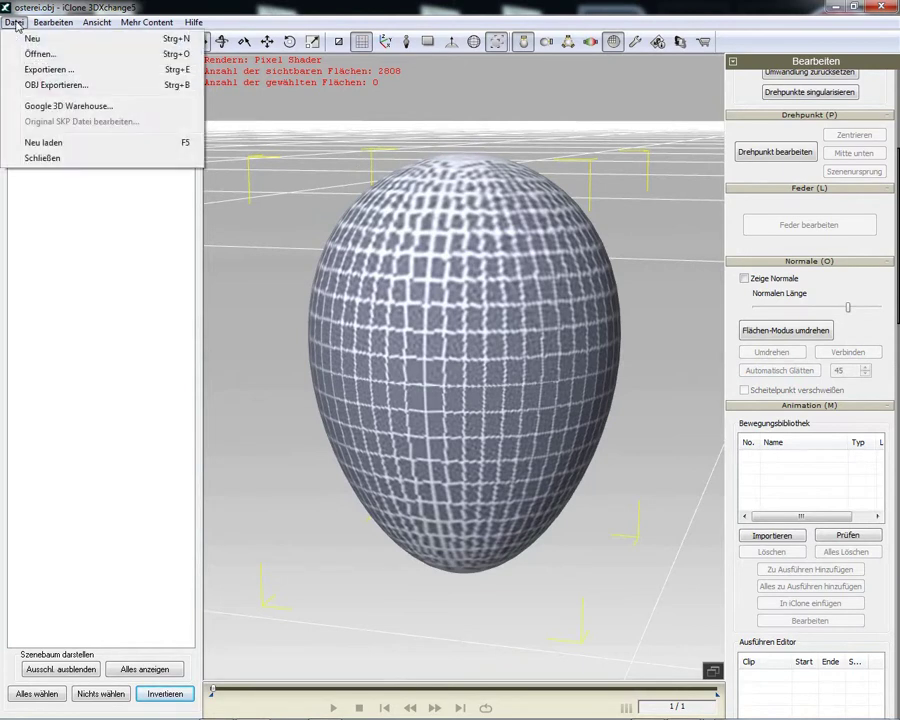
left_click(30, 70)
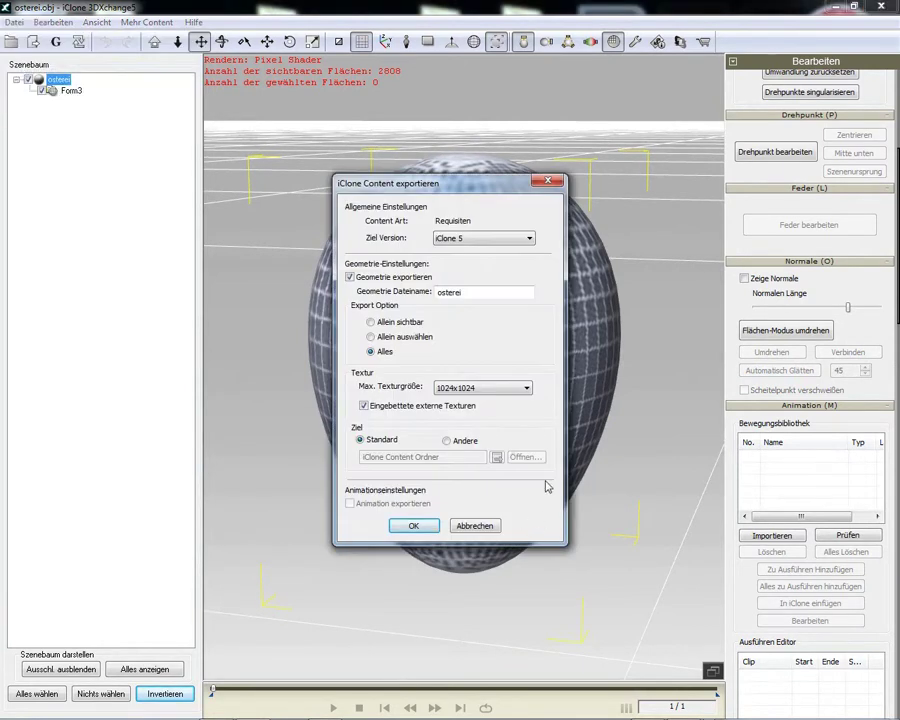
left_click(414, 526)
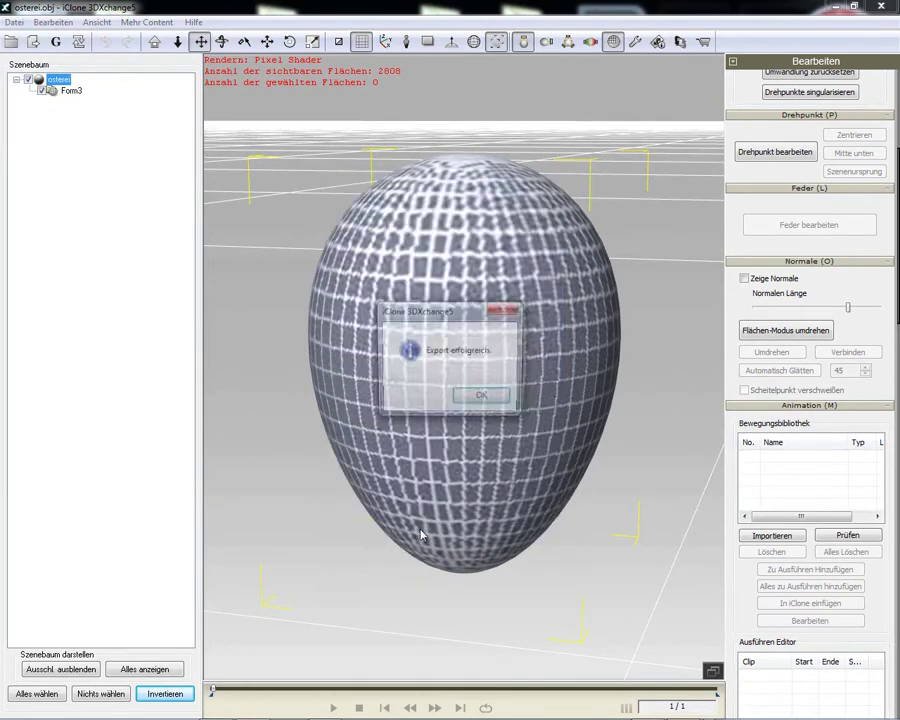
left_click(484, 398)
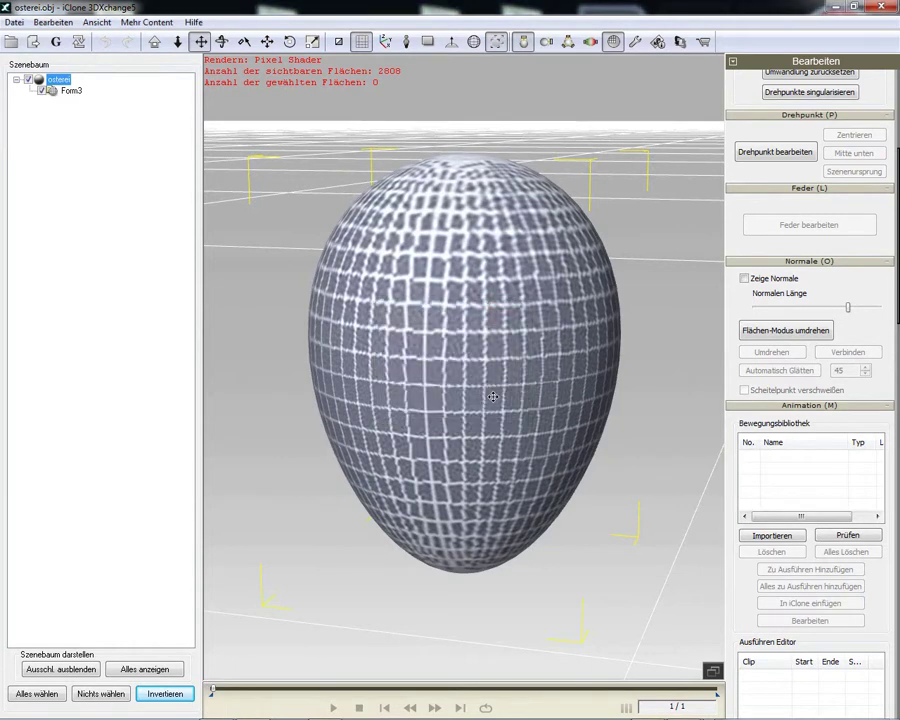
left_click(881, 7)
Step: Switch back to iClone 5 and start a new, empty project
mouse_move(257, 715)
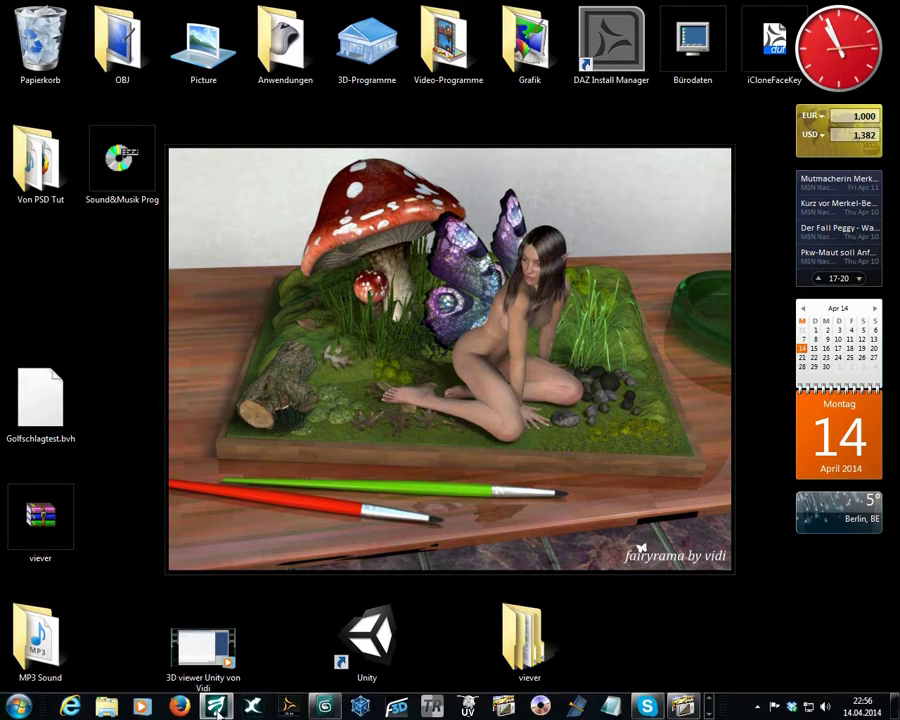
mouse_move(213, 710)
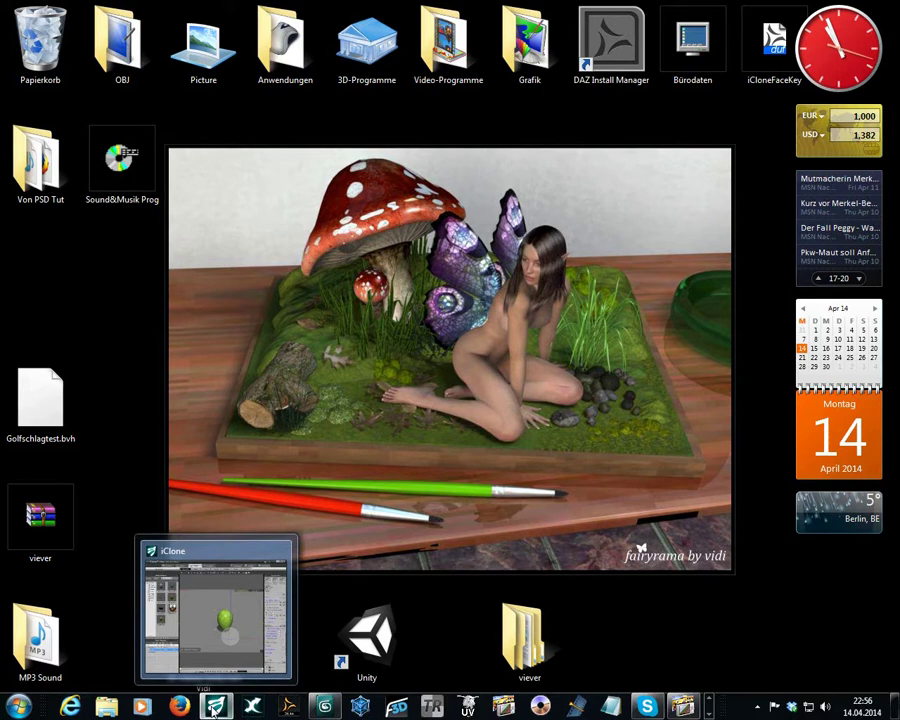
left_click(213, 708)
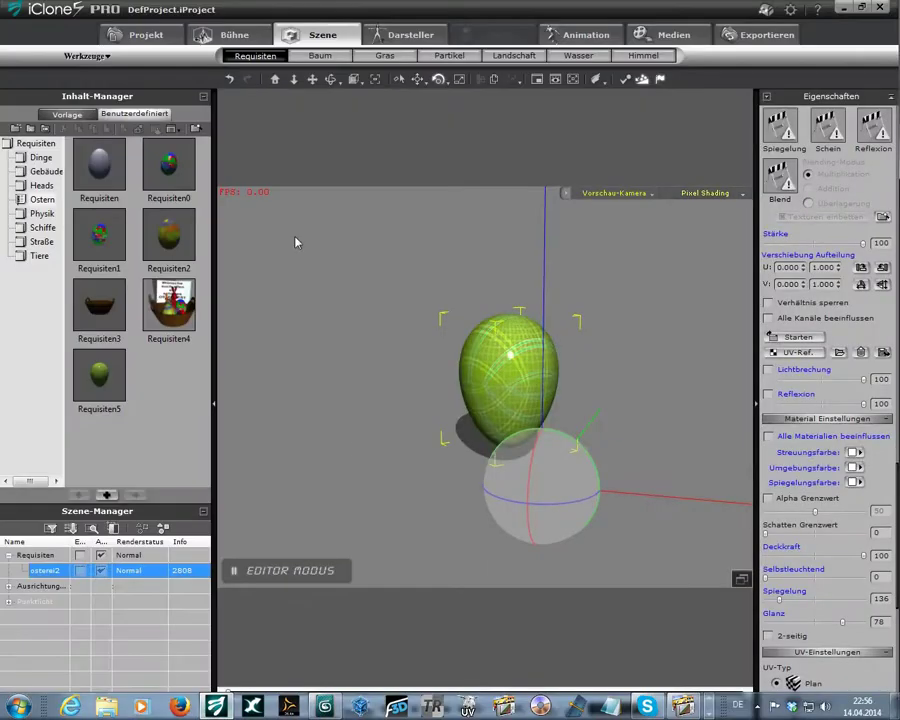
left_click(166, 36)
left_click(318, 56)
left_click(448, 320)
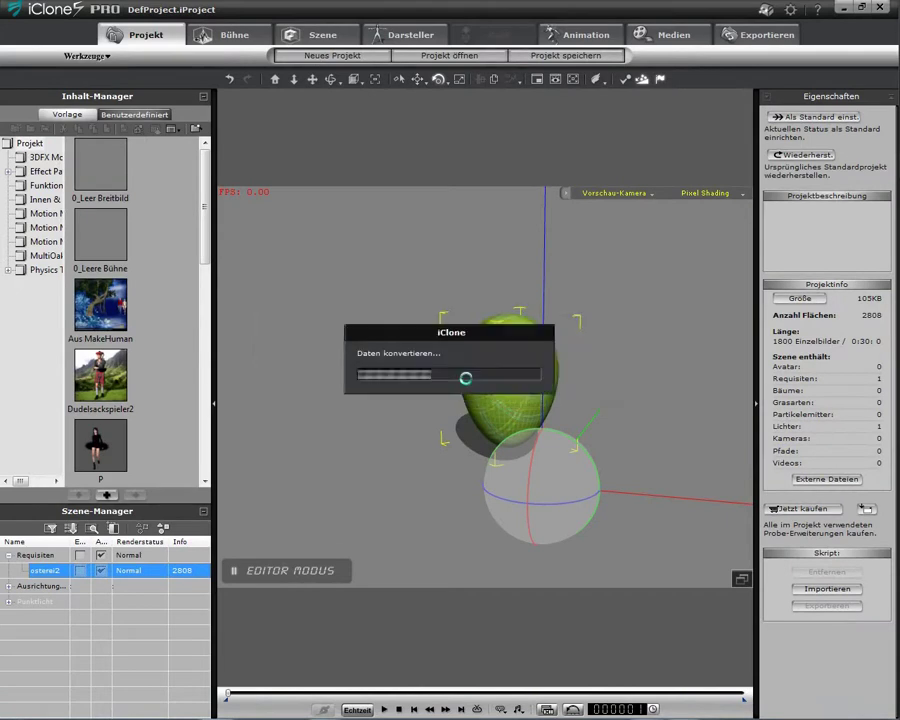
Step: Add the exported osterei prop from the custom Requisiten library to the scene
left_click(330, 37)
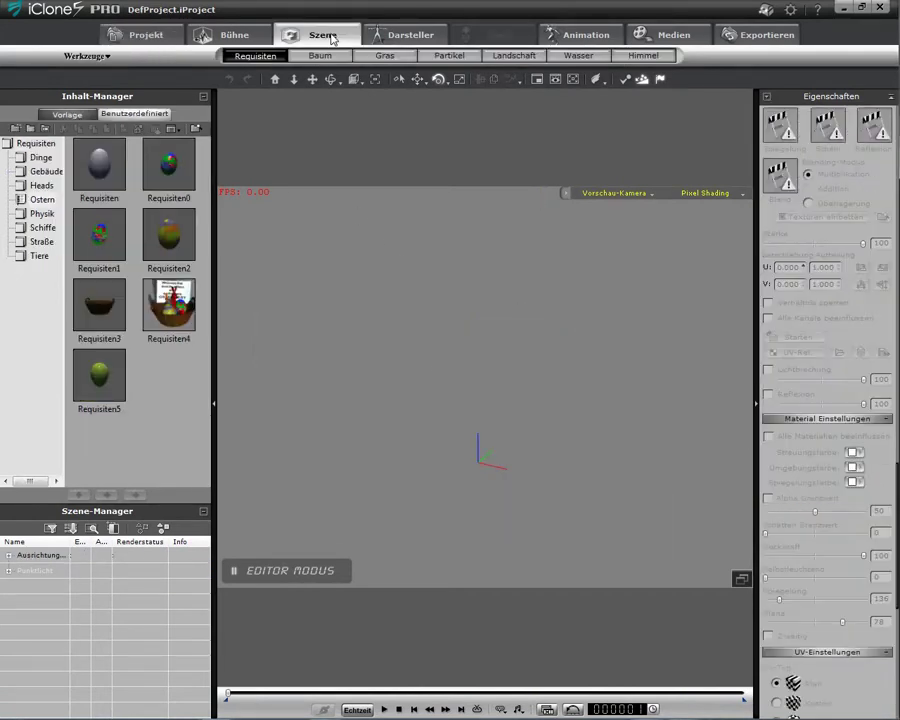
left_click(48, 144)
left_click_drag(206, 162, 204, 329)
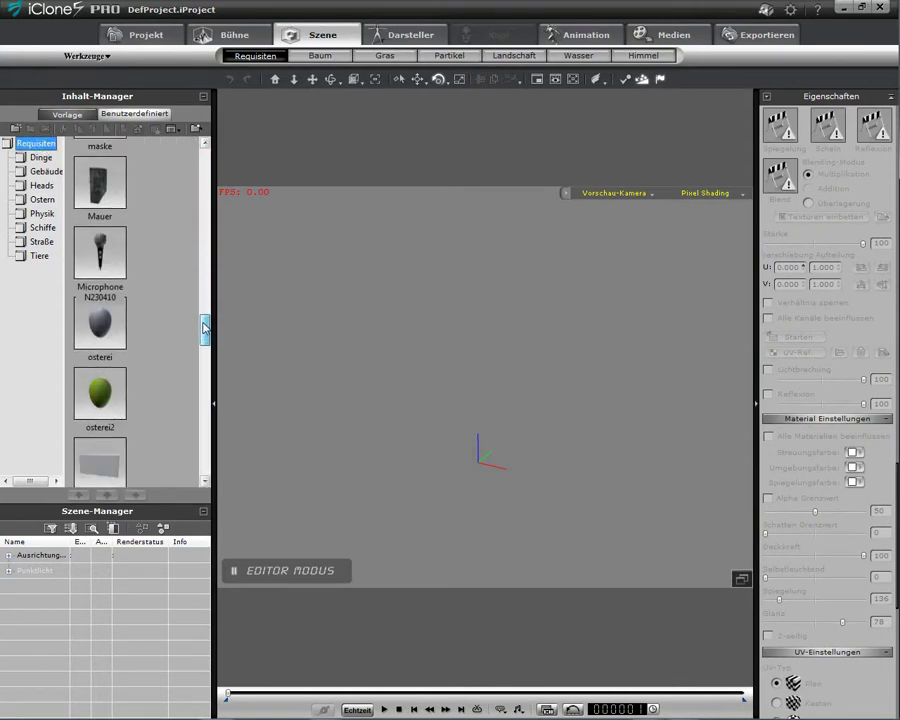
double_click(99, 325)
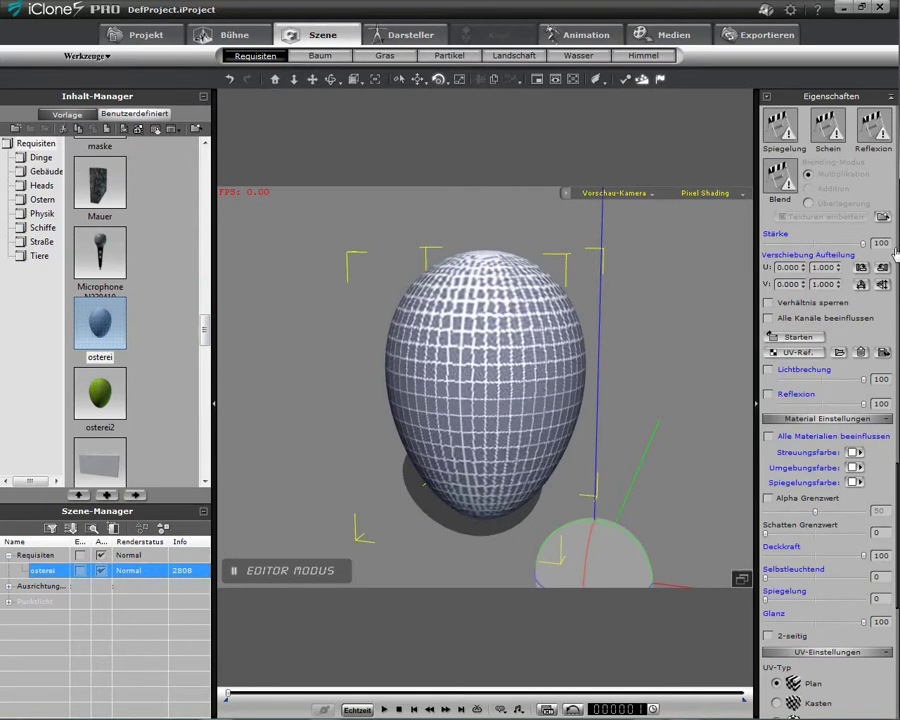
Step: Open the egg's Streuung (diffuse) texture in PhotoImpact and close the other open texture image
left_click_drag(896, 256, 897, 300)
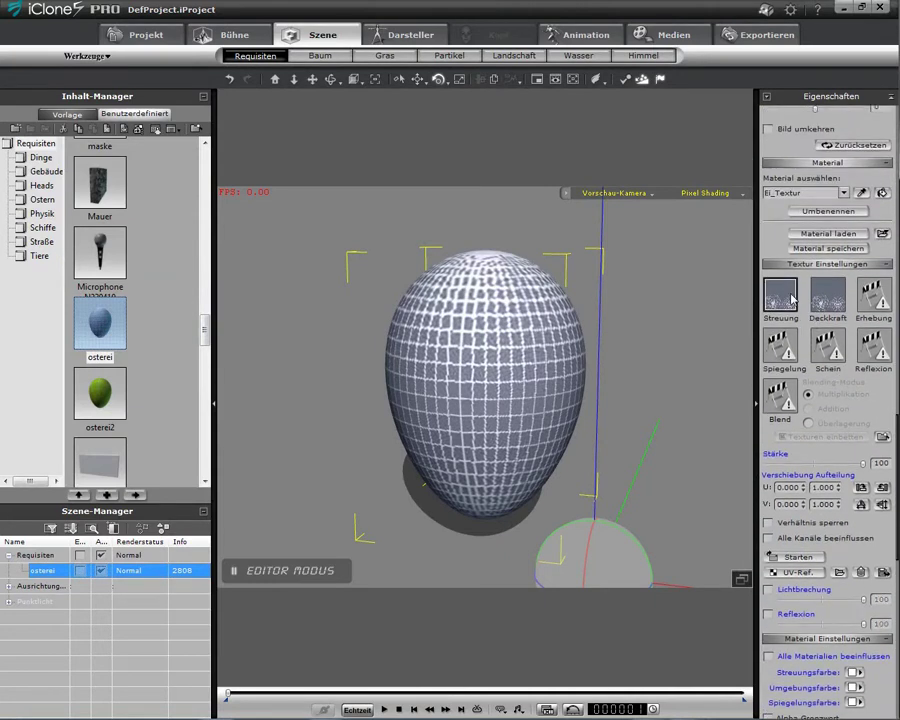
left_click(795, 558)
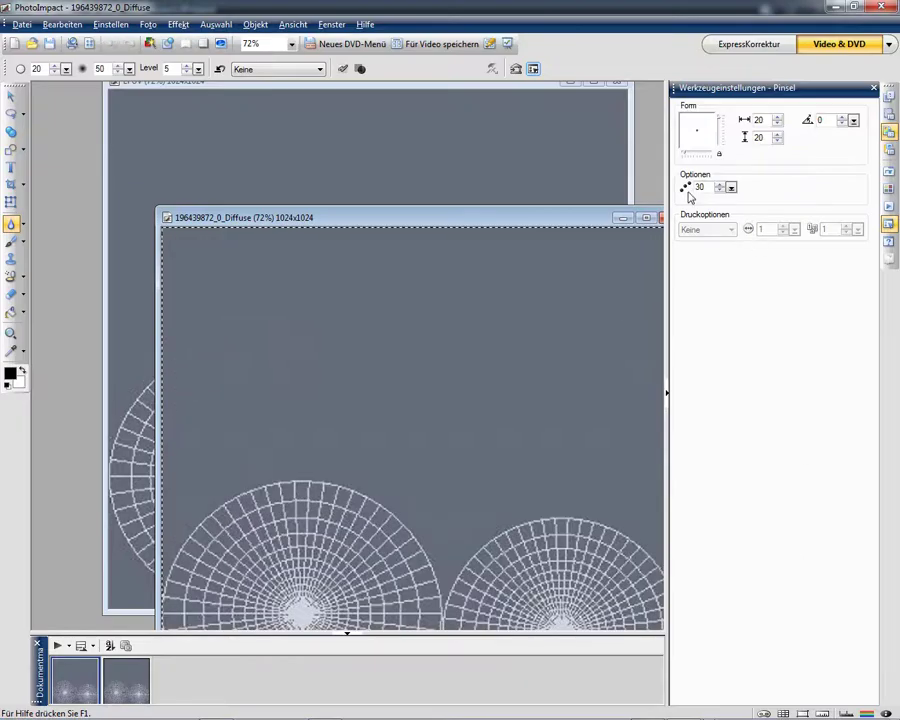
left_click(619, 85)
left_click_drag(462, 217, 386, 100)
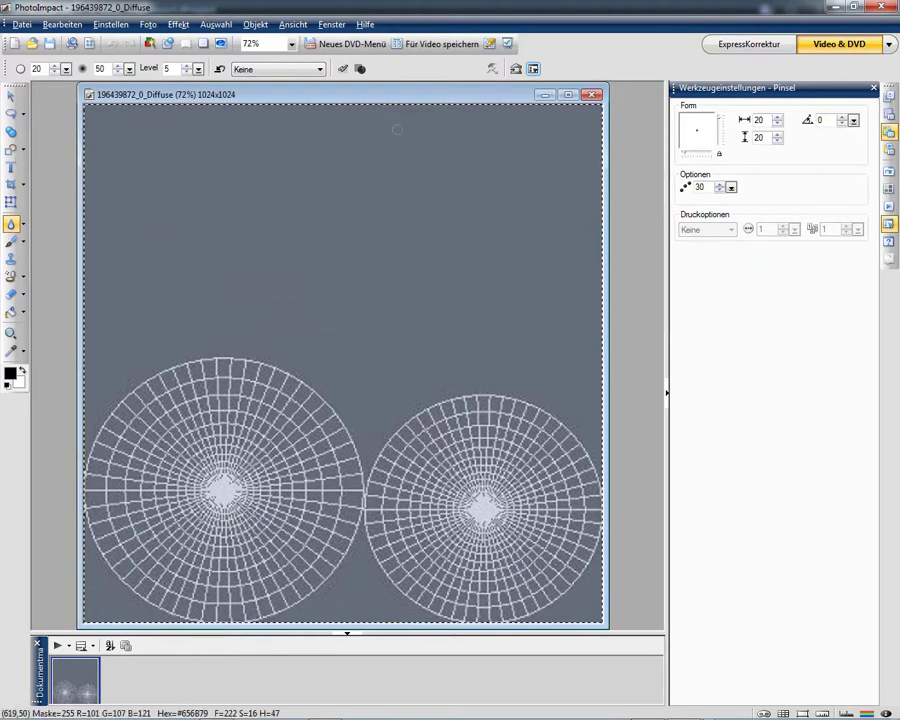
Step: Switch to Firefox, look over the Easter egg mandala page and open the site's Ostern category
key("alt+Tab")
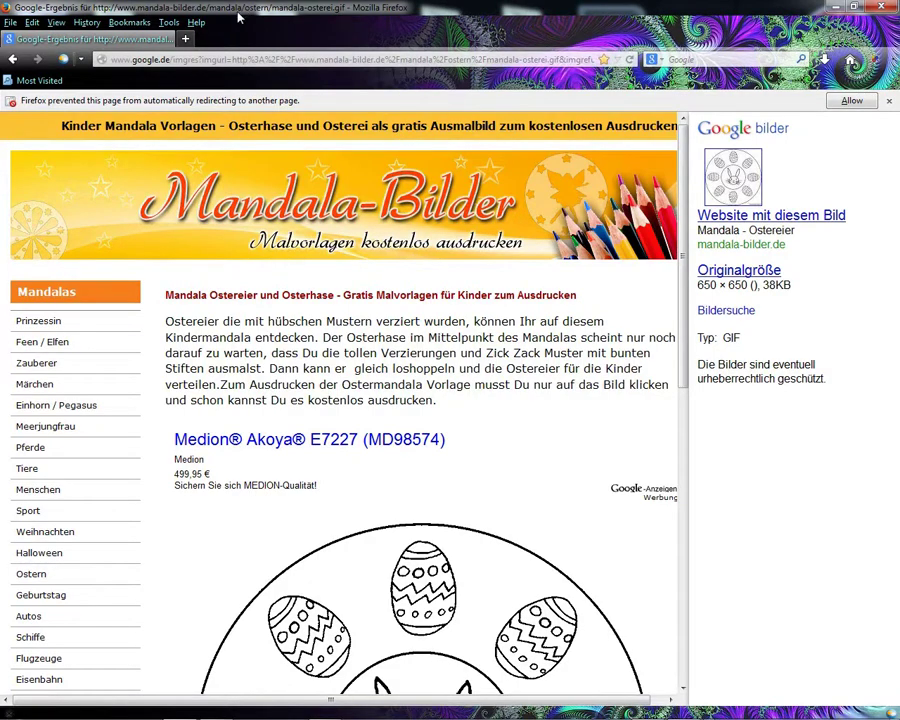
scroll(340, 135, "down", 9)
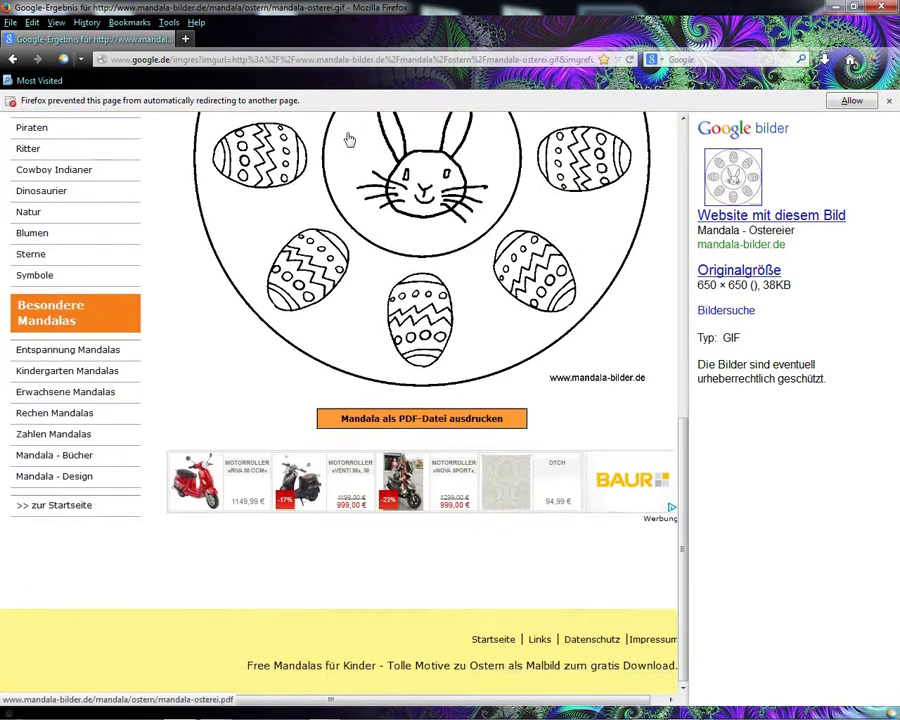
scroll(350, 140, "up", 7)
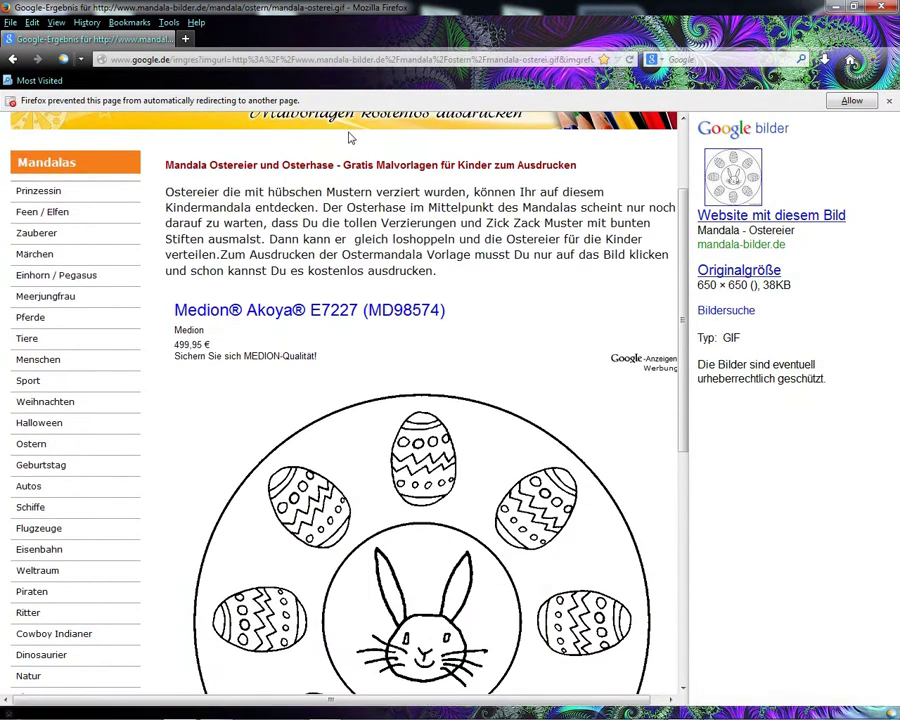
scroll(350, 137, "up", 2)
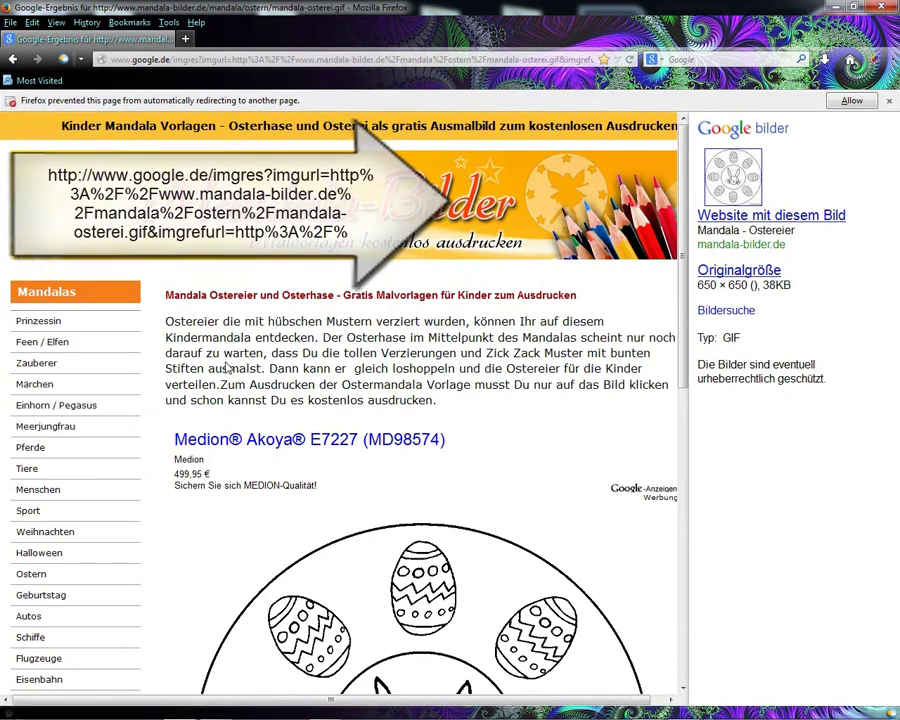
scroll(226, 364, "down", 5)
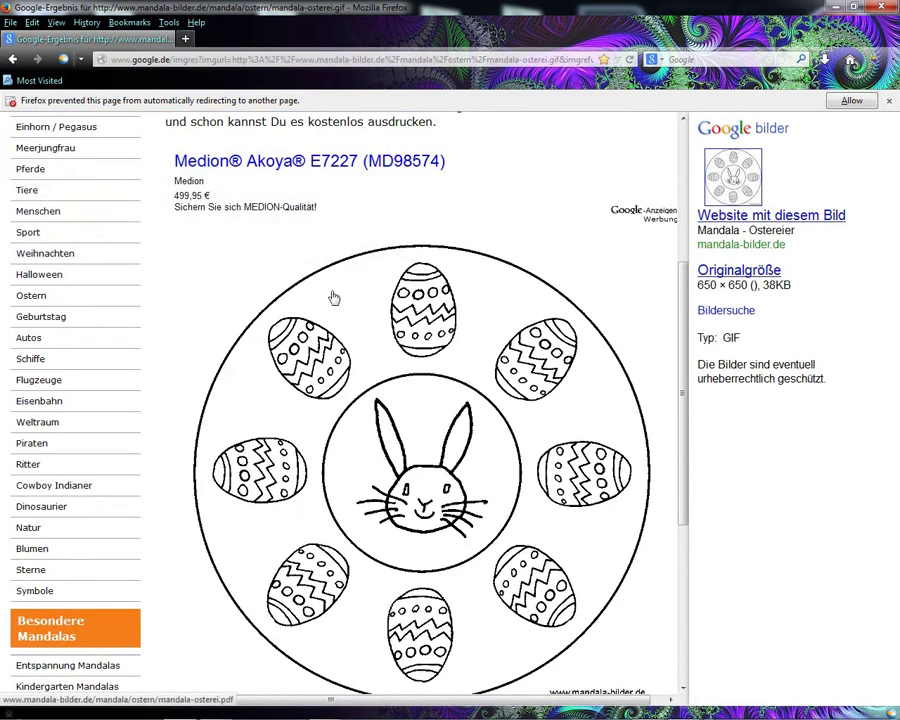
left_click(31, 296)
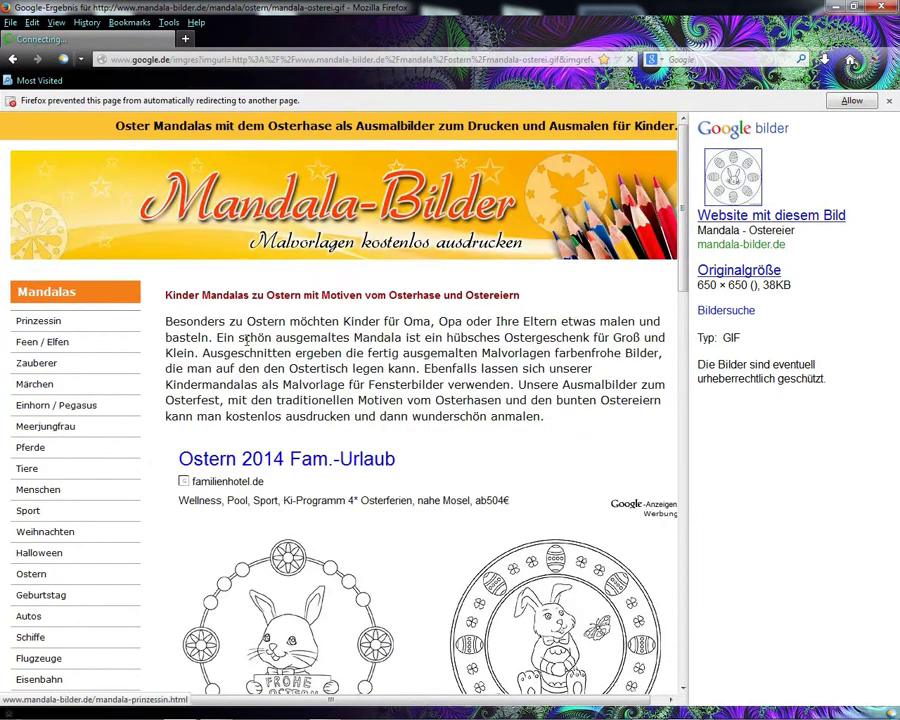
Step: Browse the Easter mandalas, open "Mandala - Frohe Ostern" and copy its bunny image to the clipboard
scroll(262, 339, "down", 6)
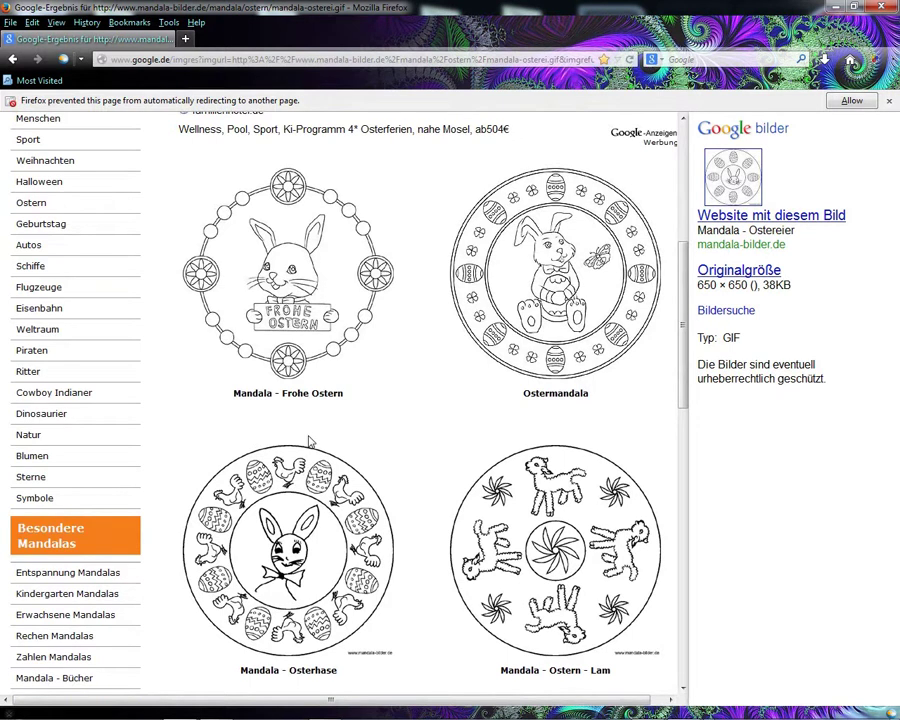
scroll(310, 442, "down", 5)
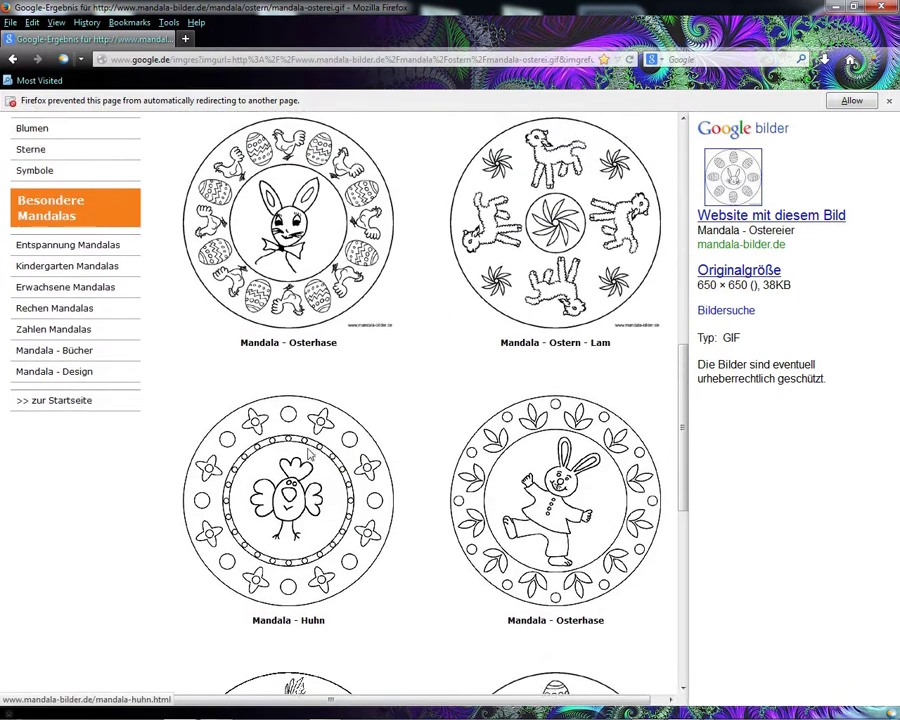
scroll(310, 455, "up", 6)
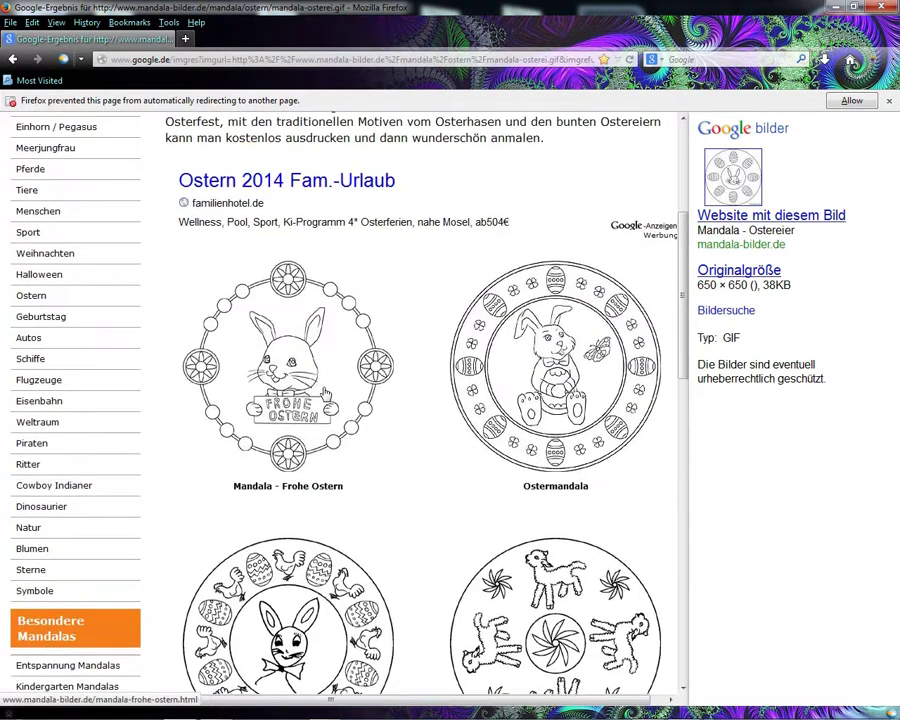
left_click(323, 389)
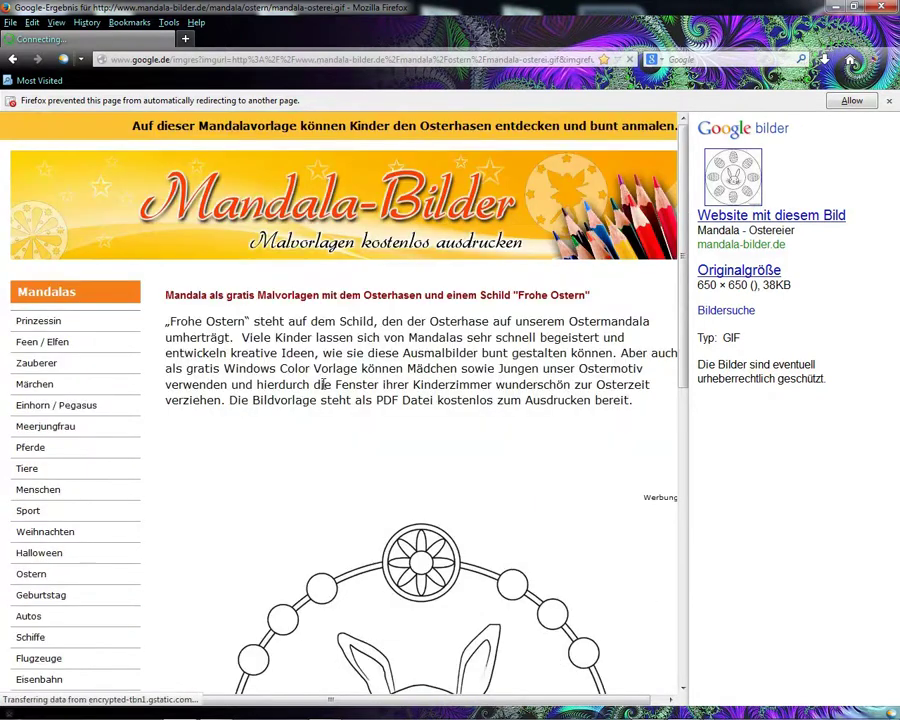
scroll(380, 392, "down", 6)
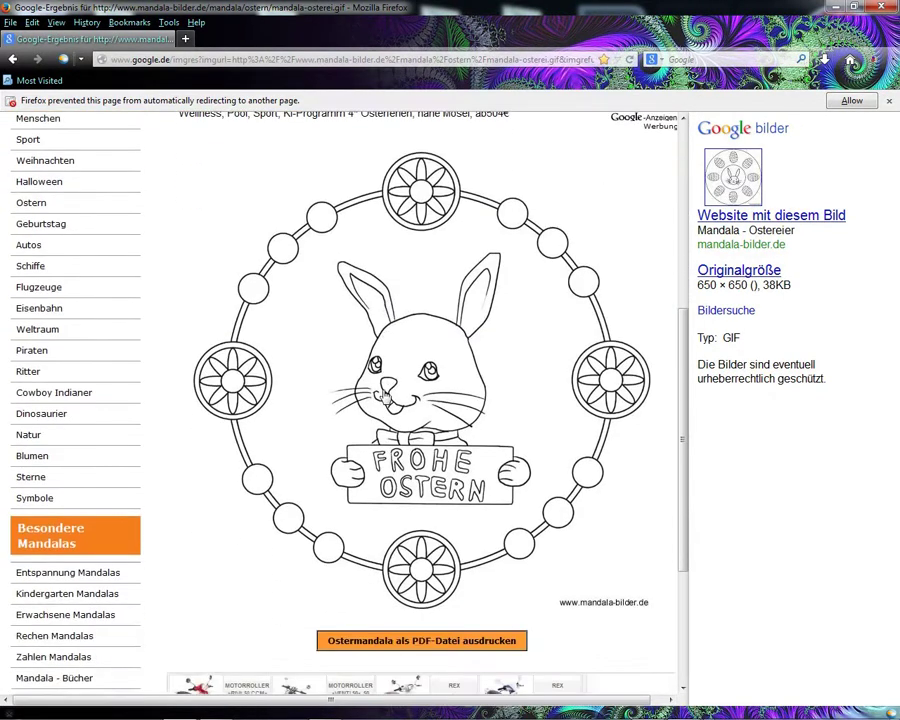
right_click(417, 334)
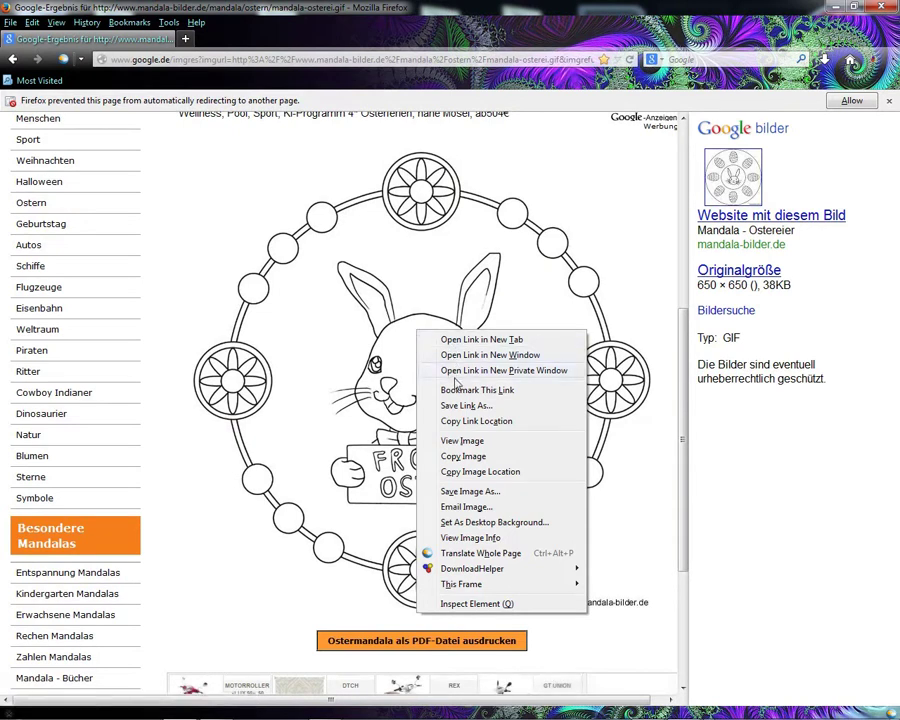
left_click(460, 457)
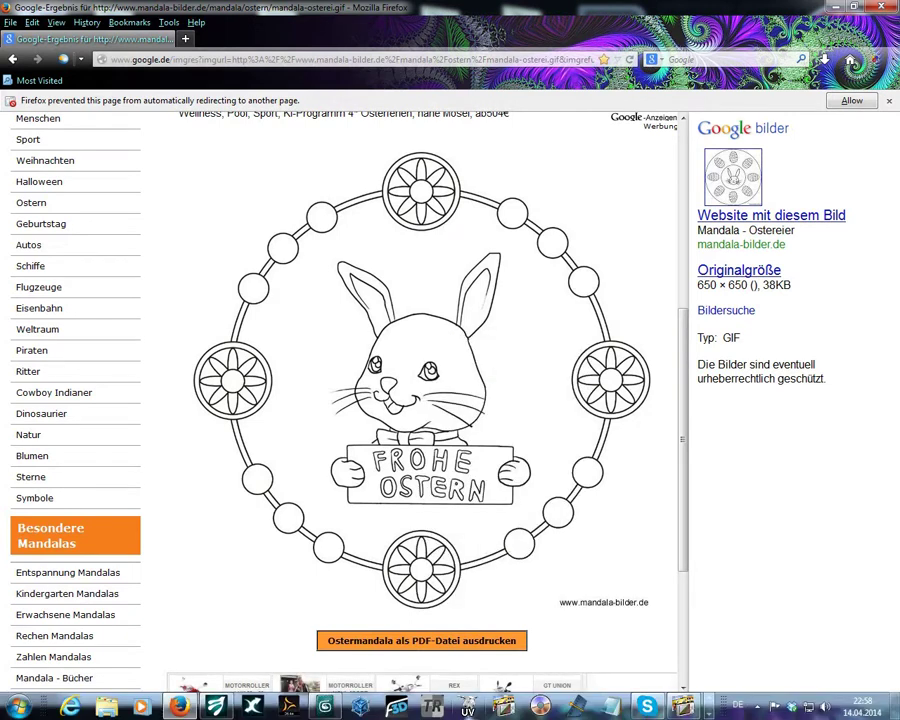
Step: Switch back to PhotoImpact, paste the copied mandala as a new image and reposition its window
left_click(686, 708)
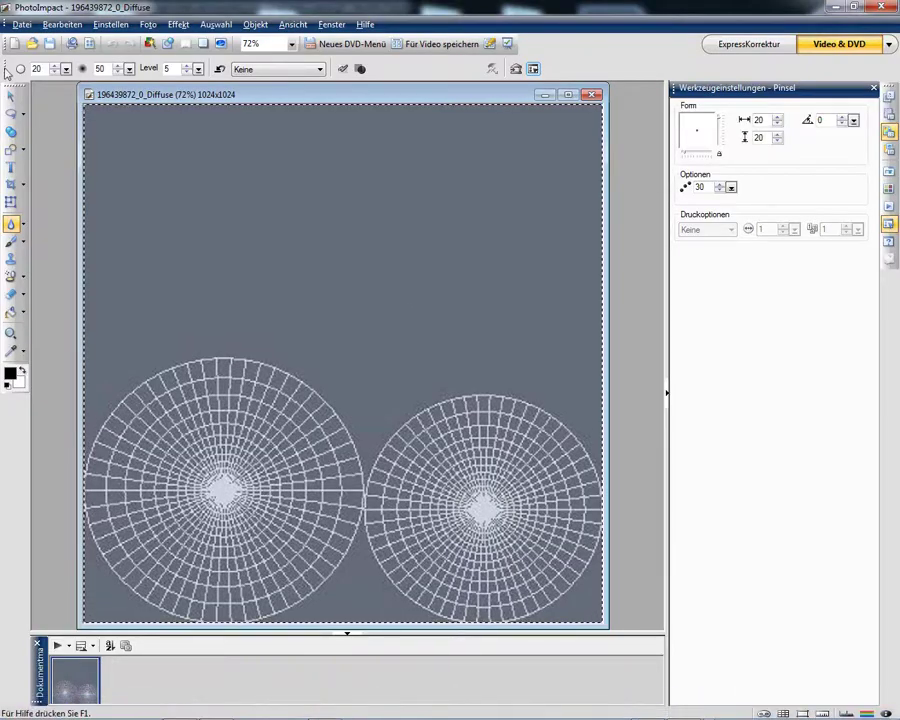
left_click(60, 25)
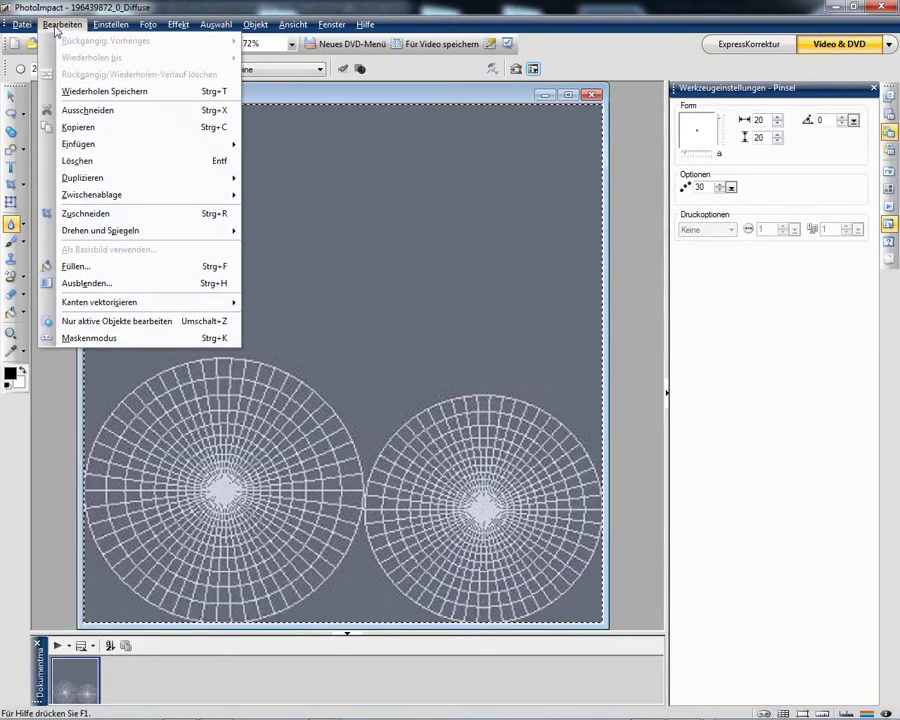
mouse_move(113, 151)
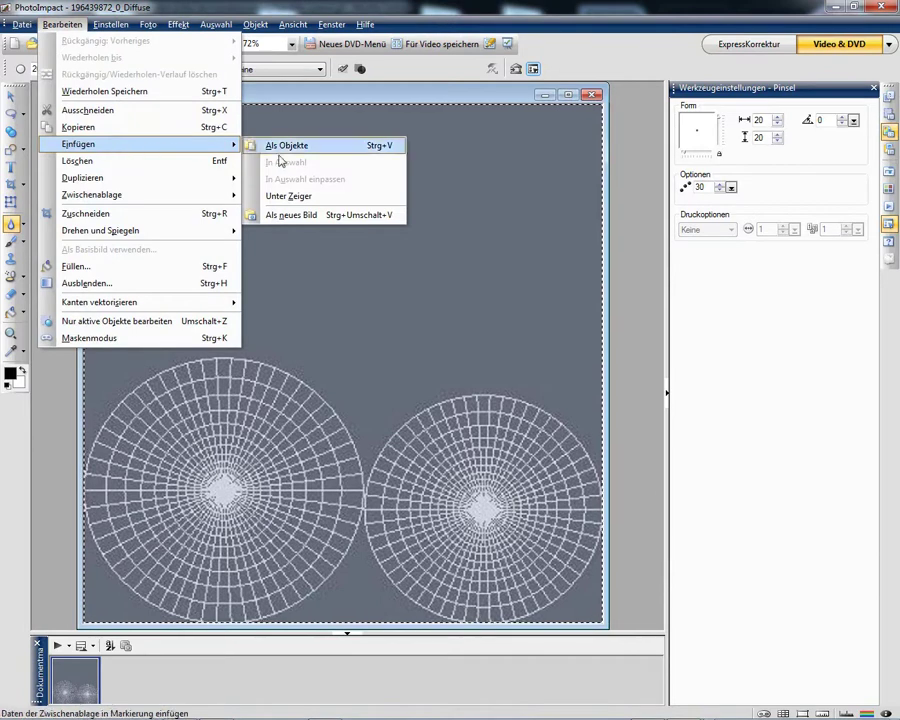
left_click(300, 216)
left_click_drag(372, 245, 352, 154)
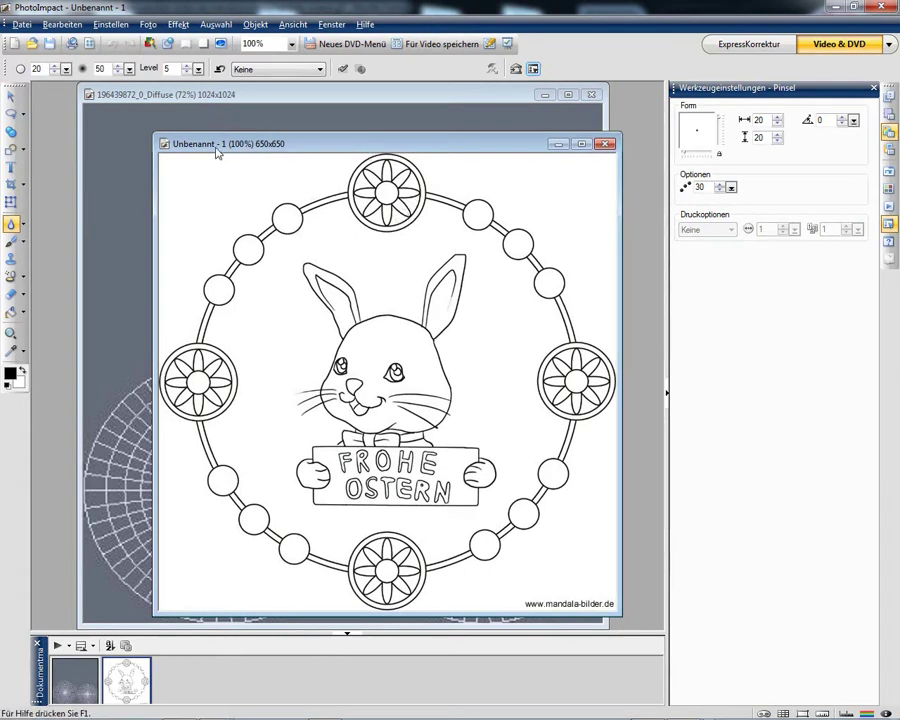
left_click_drag(297, 151, 290, 138)
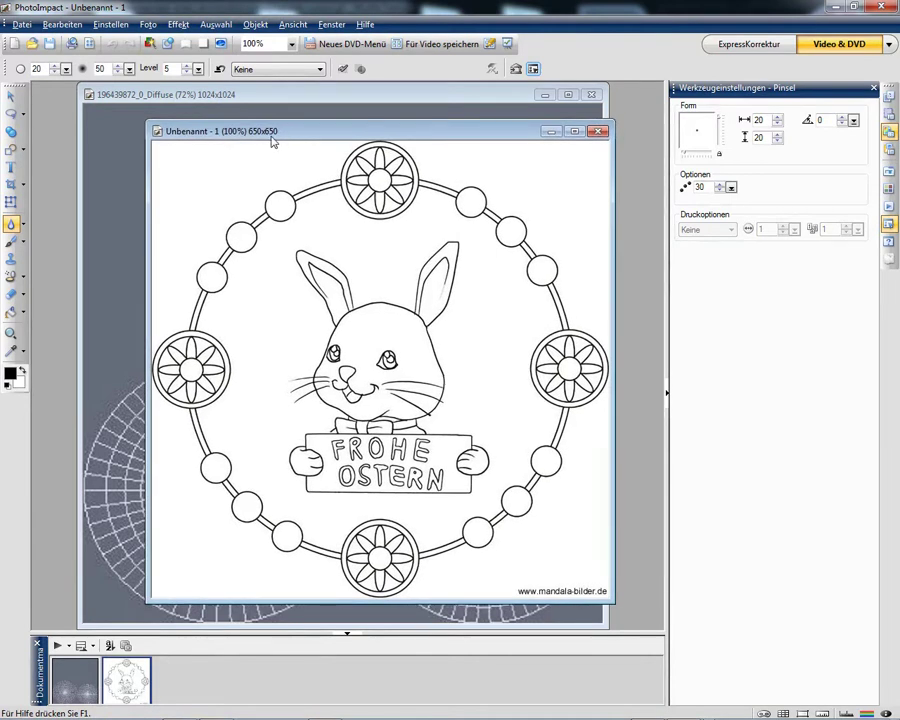
Step: Select the white background outside the mandala ring with the Magic Wand, adding each separate outer area to the selection
left_click(12, 112)
left_click(27, 112)
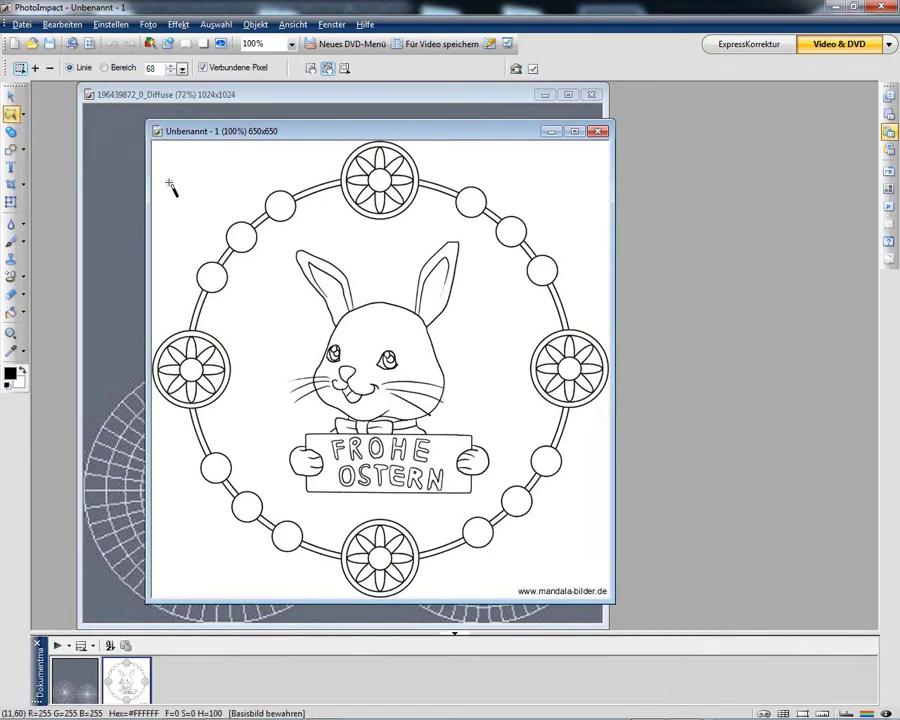
left_click(33, 68)
left_click(189, 203)
left_click(526, 185)
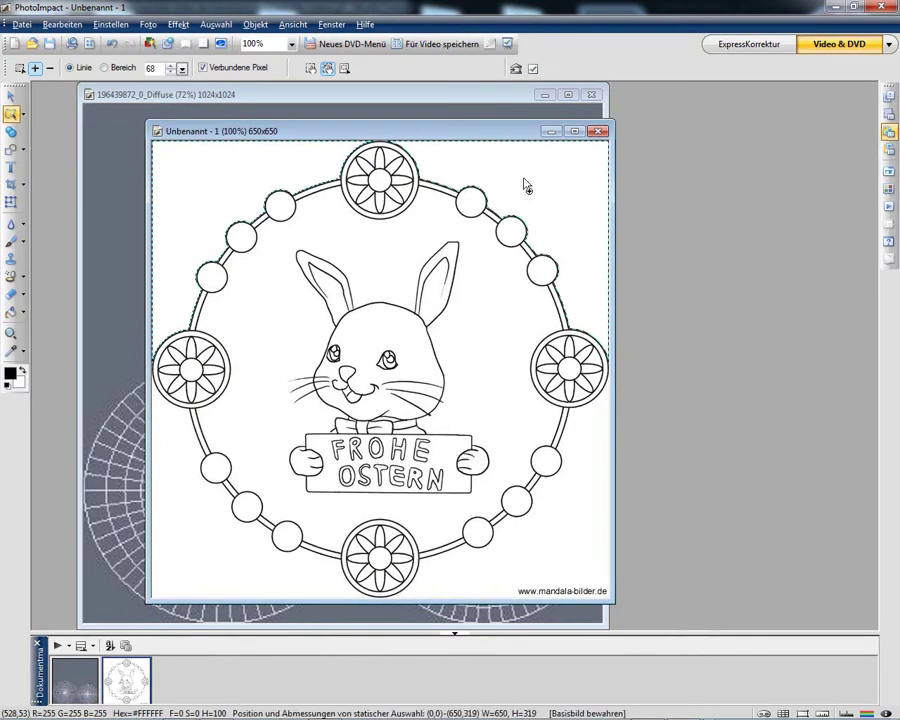
left_click(598, 538)
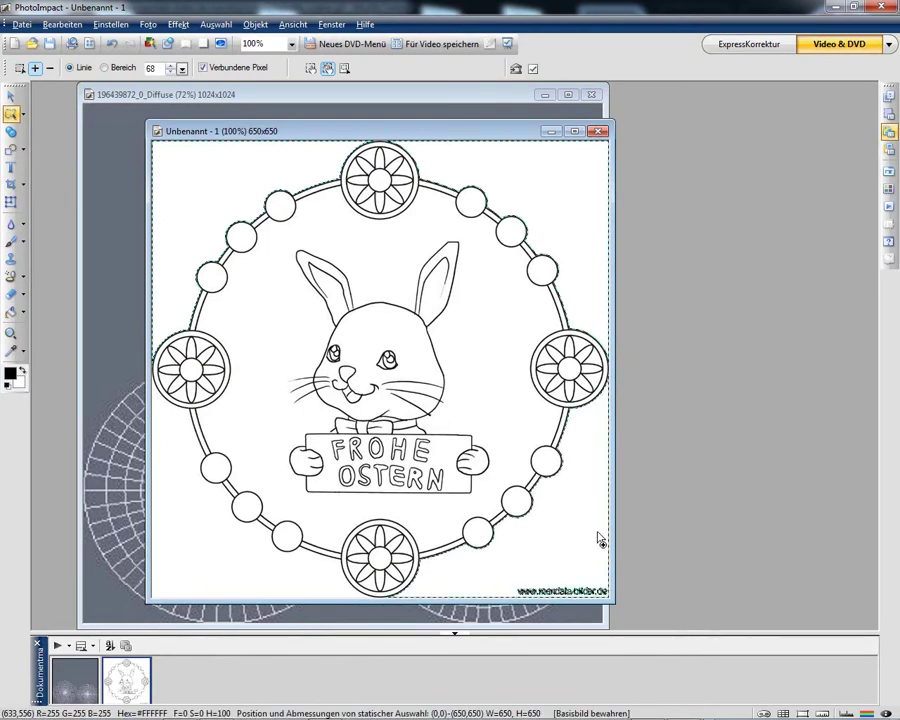
left_click(207, 562)
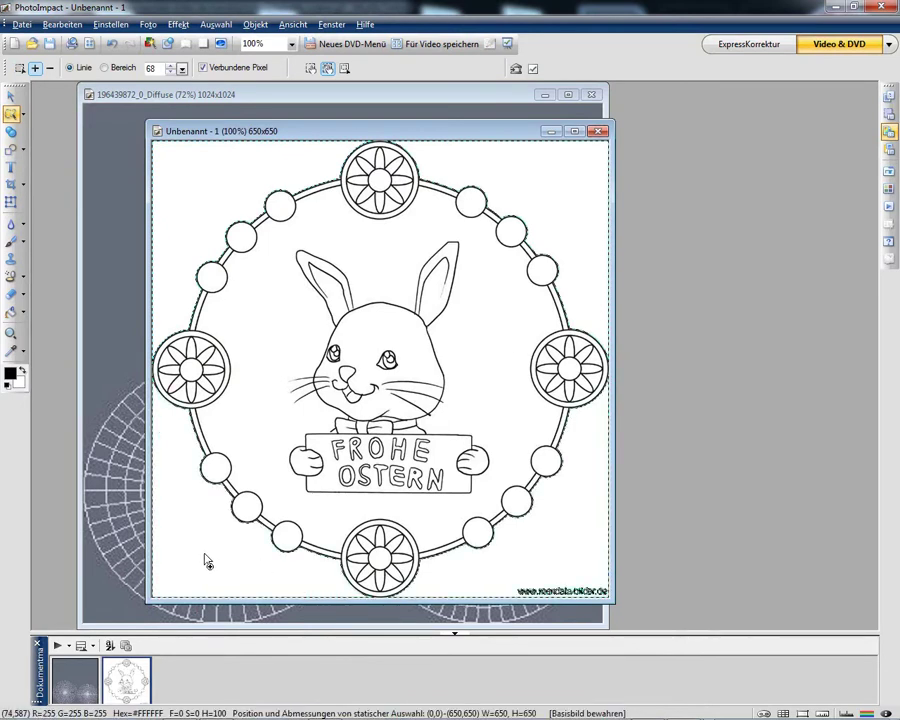
Step: Invert the selection so it covers the mandala and copy it to the clipboard
left_click(201, 25)
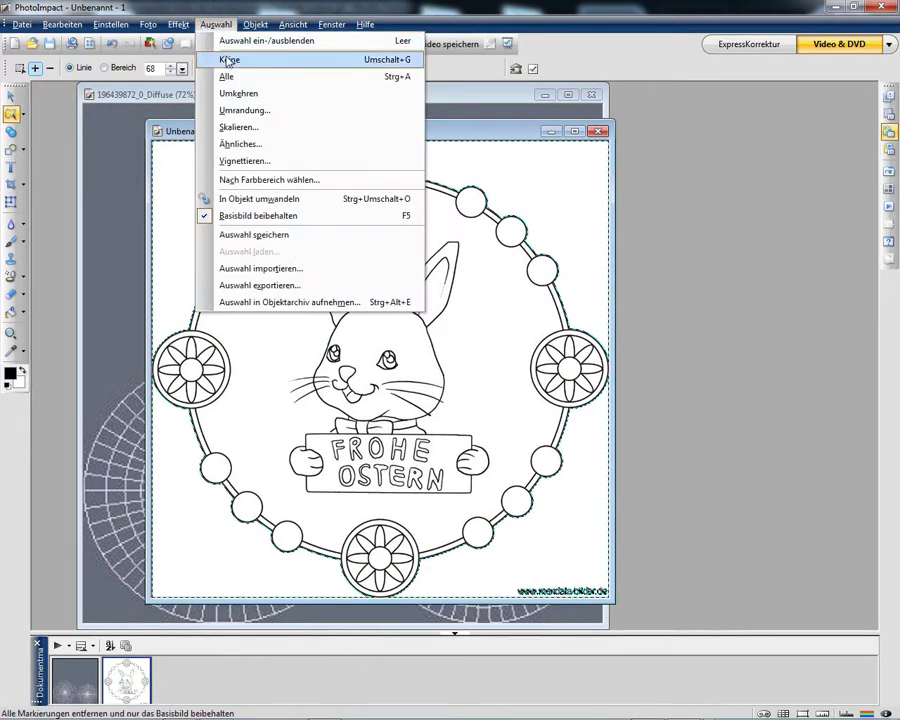
left_click(236, 93)
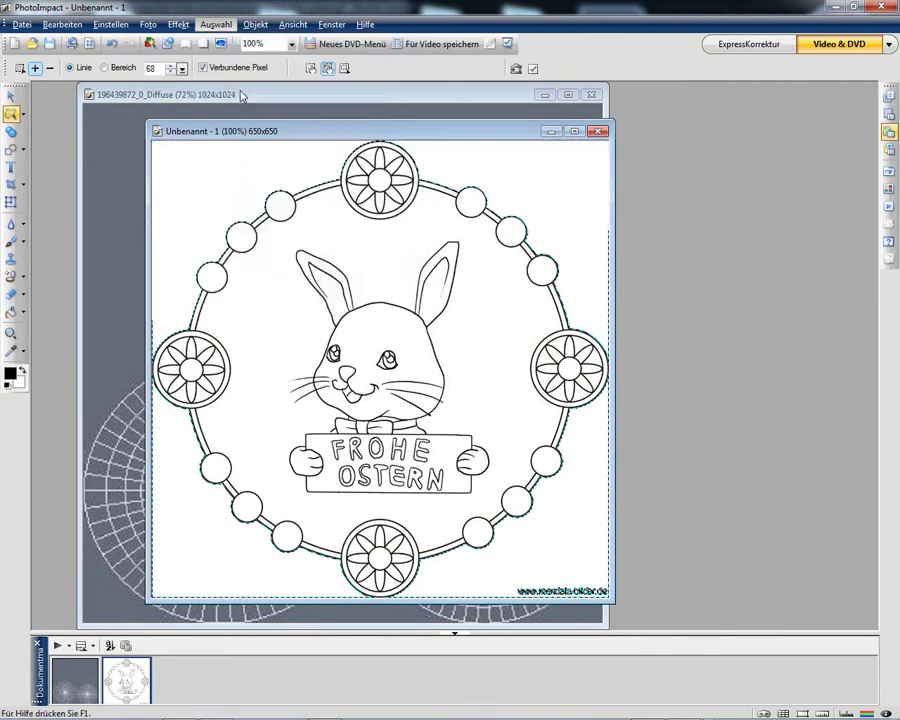
left_click(62, 25)
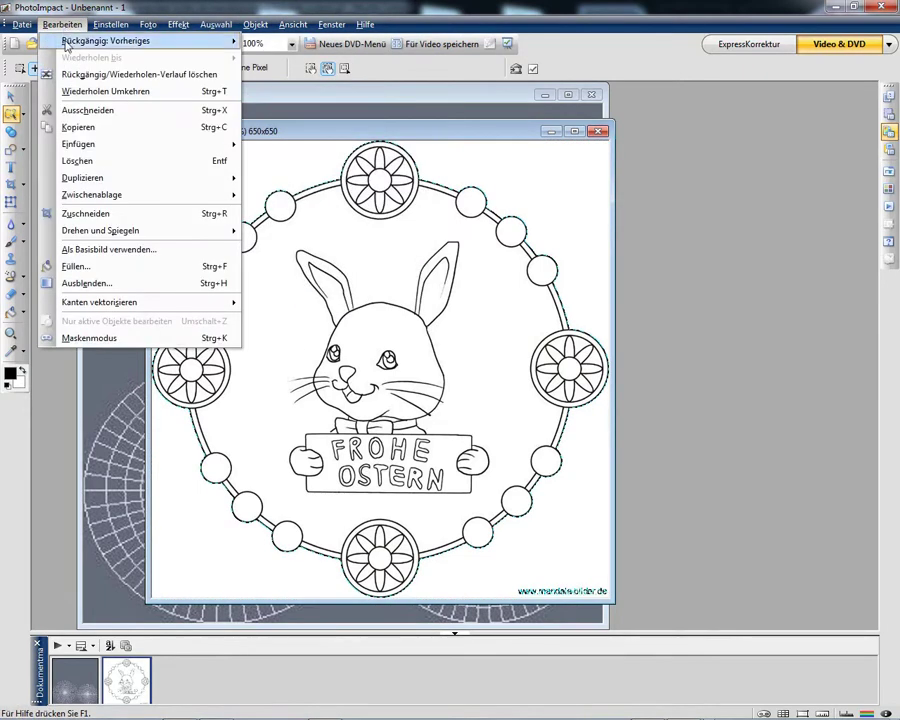
left_click(78, 127)
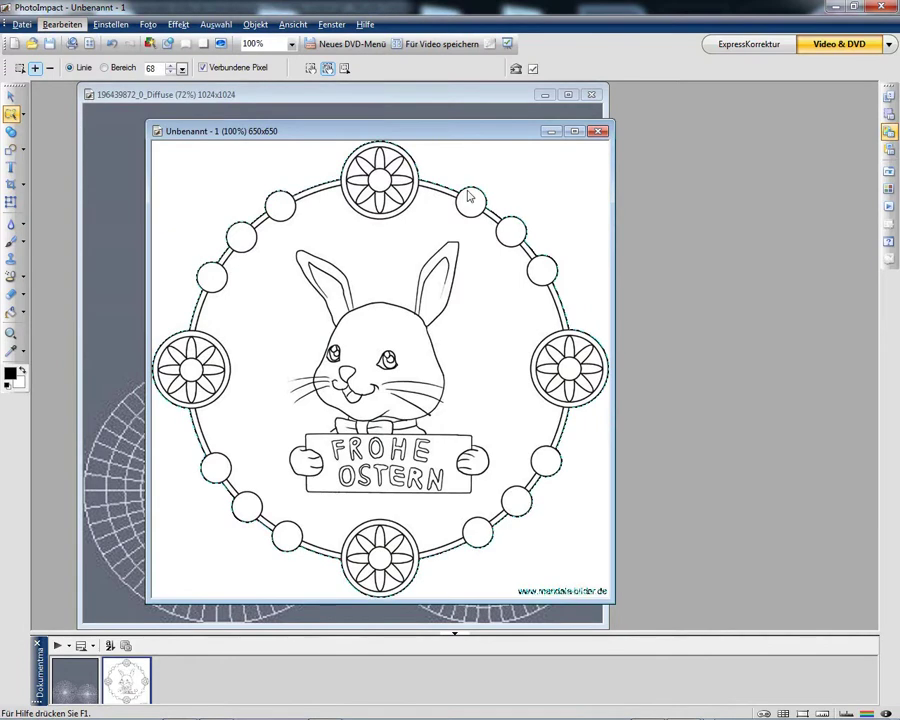
Step: Minimize the mandala image, merge all objects of the Diffuse texture into its base image and paste the copied mandala there
left_click(551, 131)
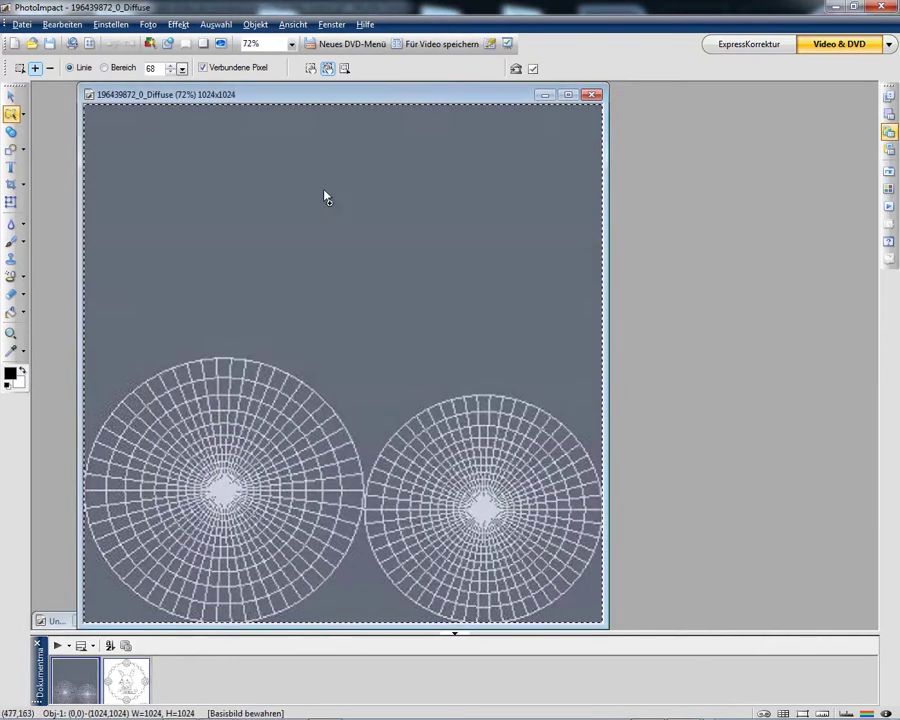
left_click(216, 24)
mouse_move(247, 28)
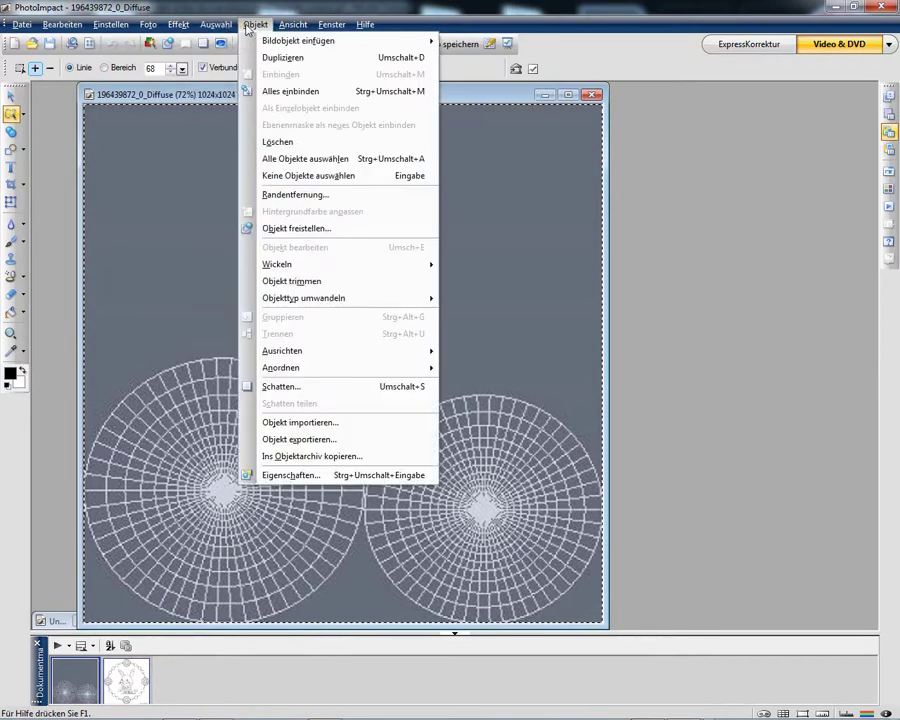
left_click(288, 91)
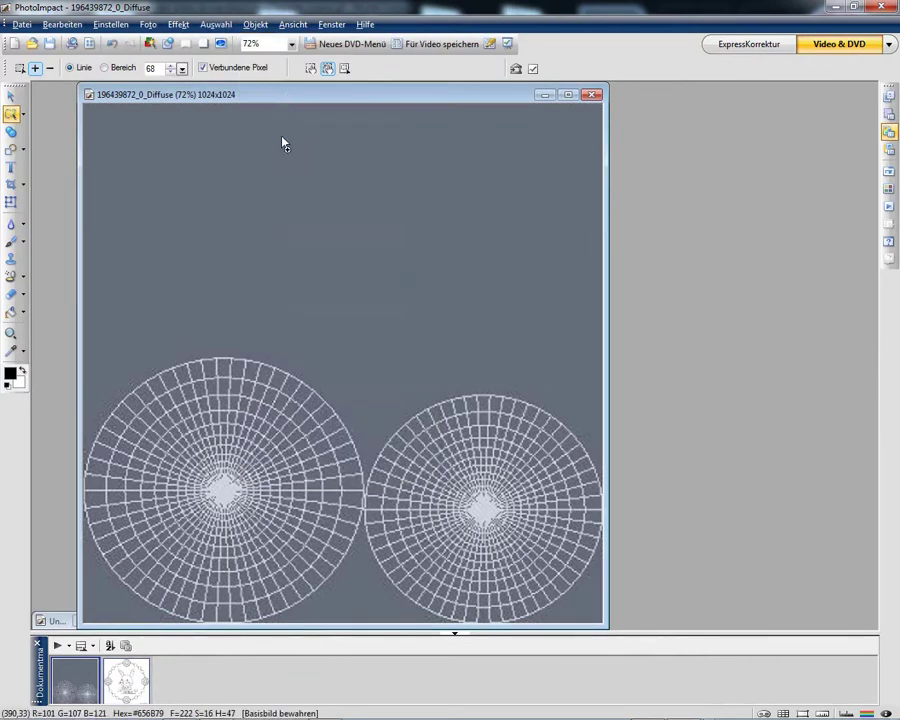
right_click(270, 161)
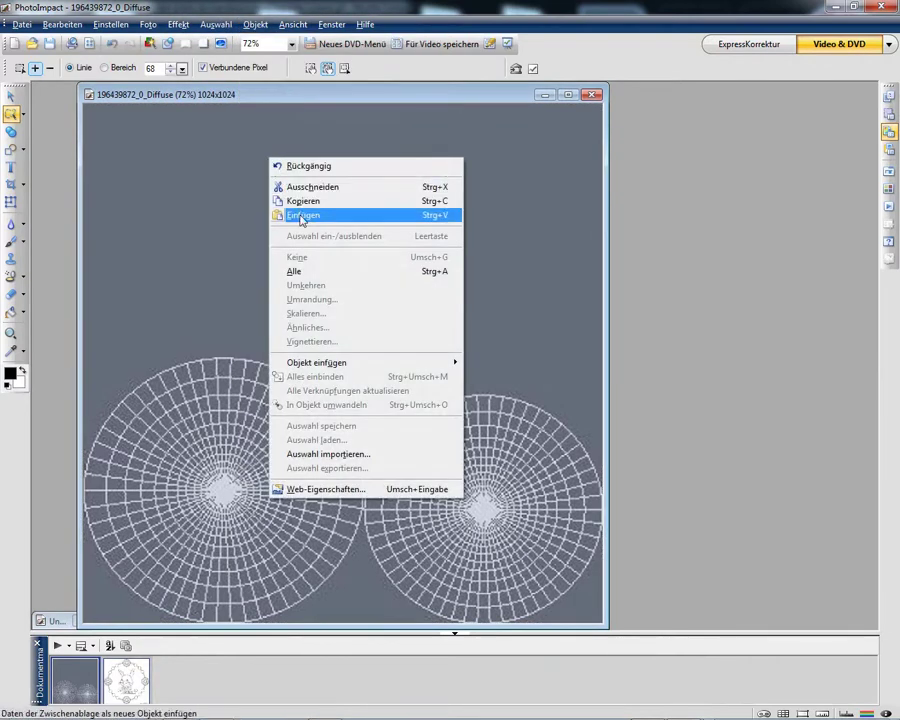
left_click(300, 216)
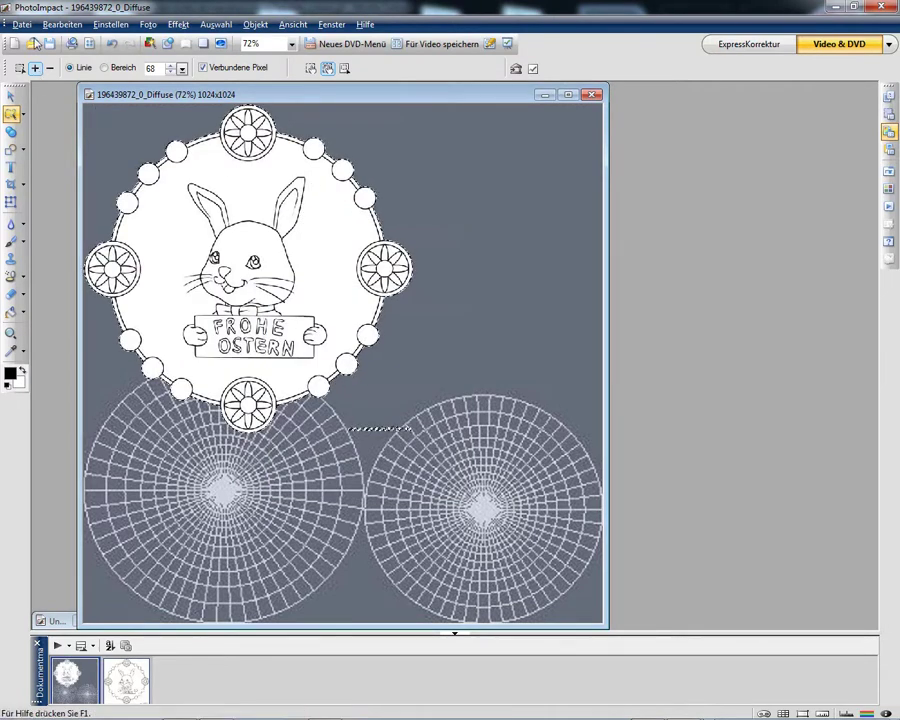
Step: Move the pasted mandala down over the larger left wireframe circle of the texture
left_click(13, 97)
left_click_drag(226, 164, 200, 256)
left_click_drag(228, 340, 237, 450)
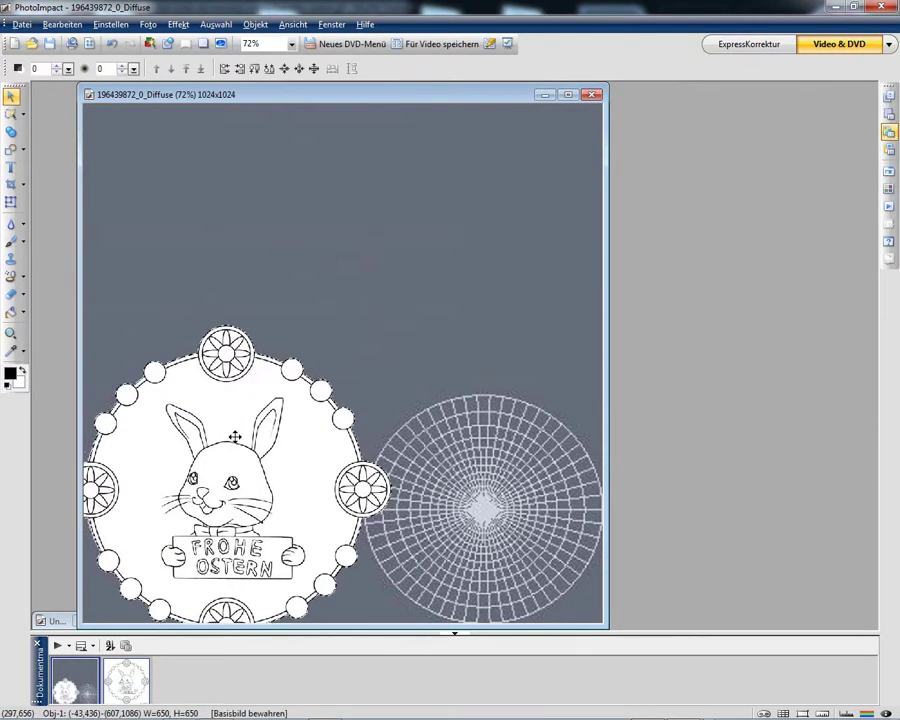
Step: Scale the mandala proportionally to about 612 × 611 pixels and centre it on the left wireframe circle
left_click(15, 203)
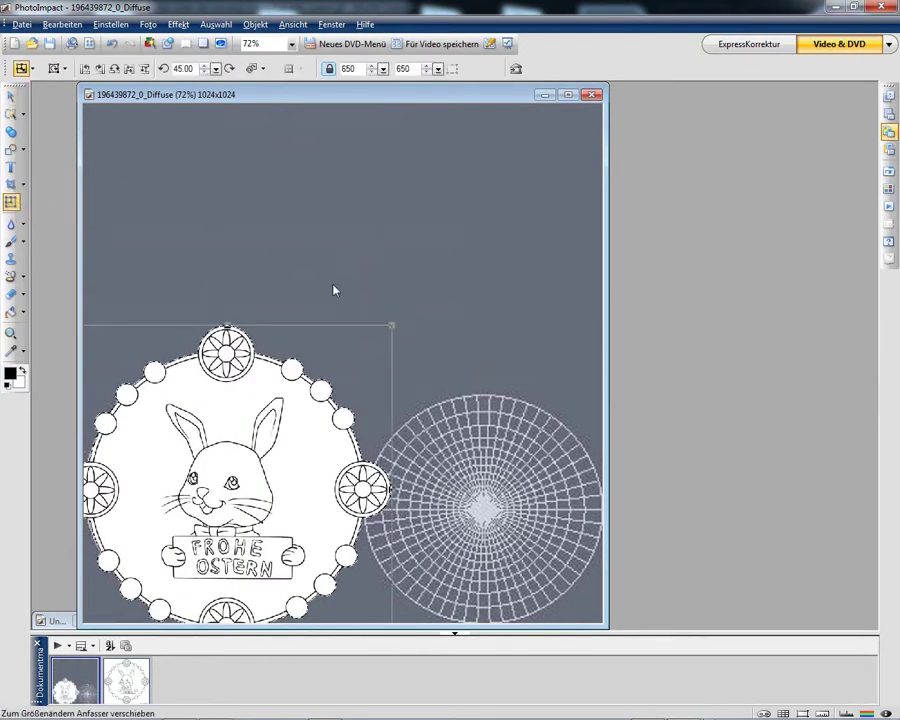
left_click_drag(396, 335, 362, 361)
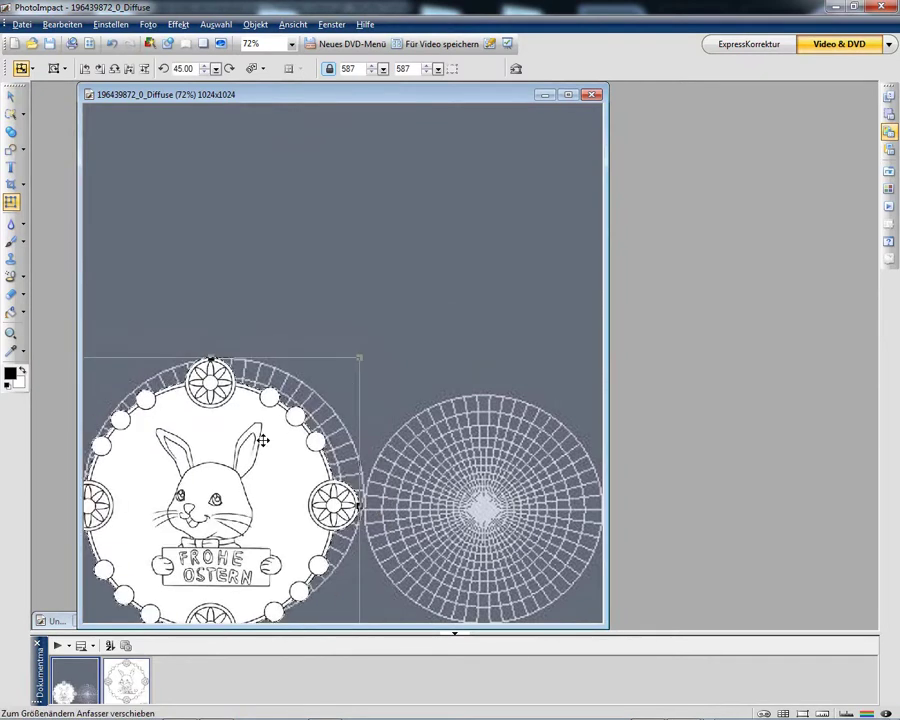
left_click_drag(277, 437, 281, 434)
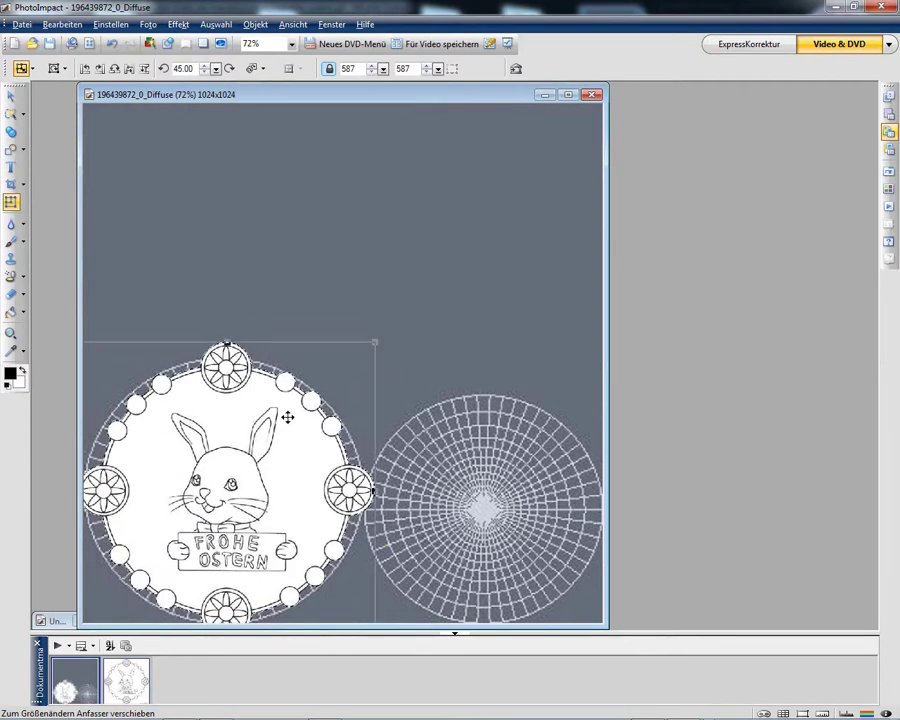
left_click_drag(251, 452, 237, 422)
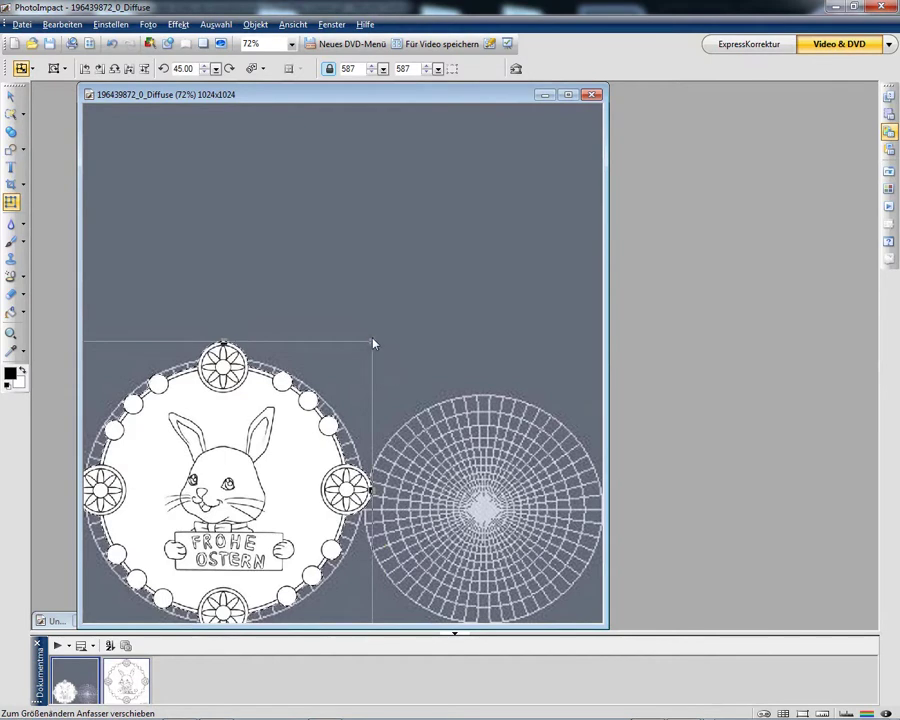
left_click_drag(370, 341, 385, 329)
Step: Place a second copy of the mandala over the right wireframe circle and save the Diffuse texture
left_click_drag(240, 452, 370, 530)
left_click_drag(469, 524, 462, 500)
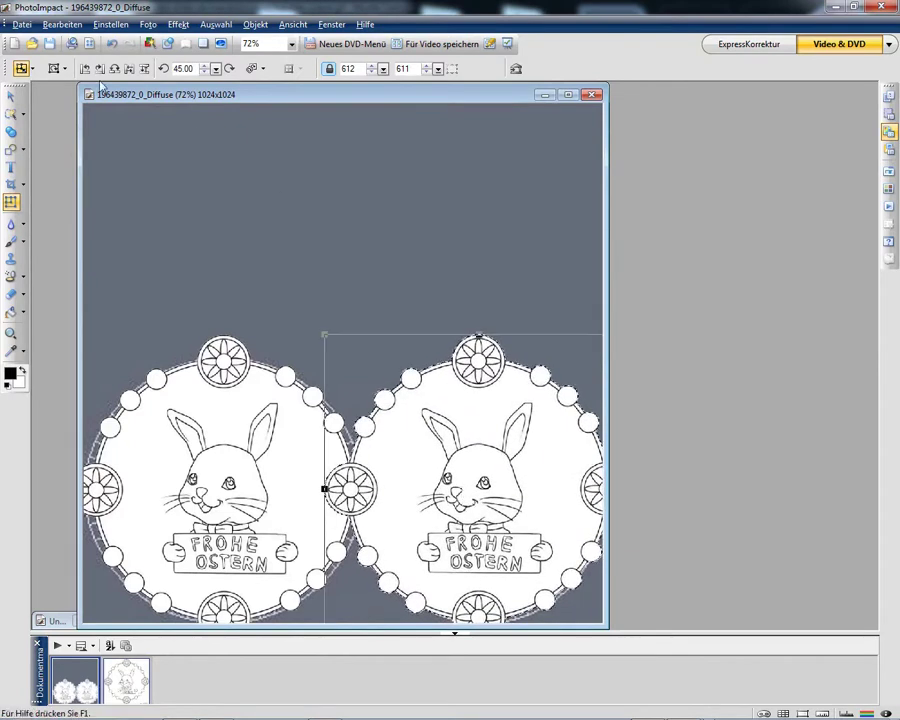
left_click(21, 24)
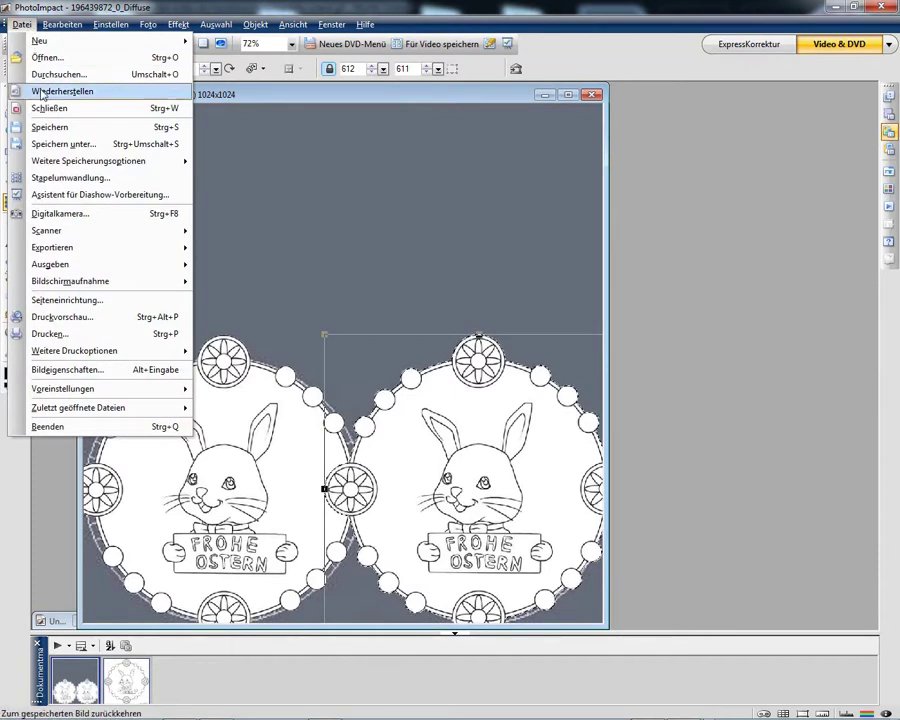
left_click(50, 127)
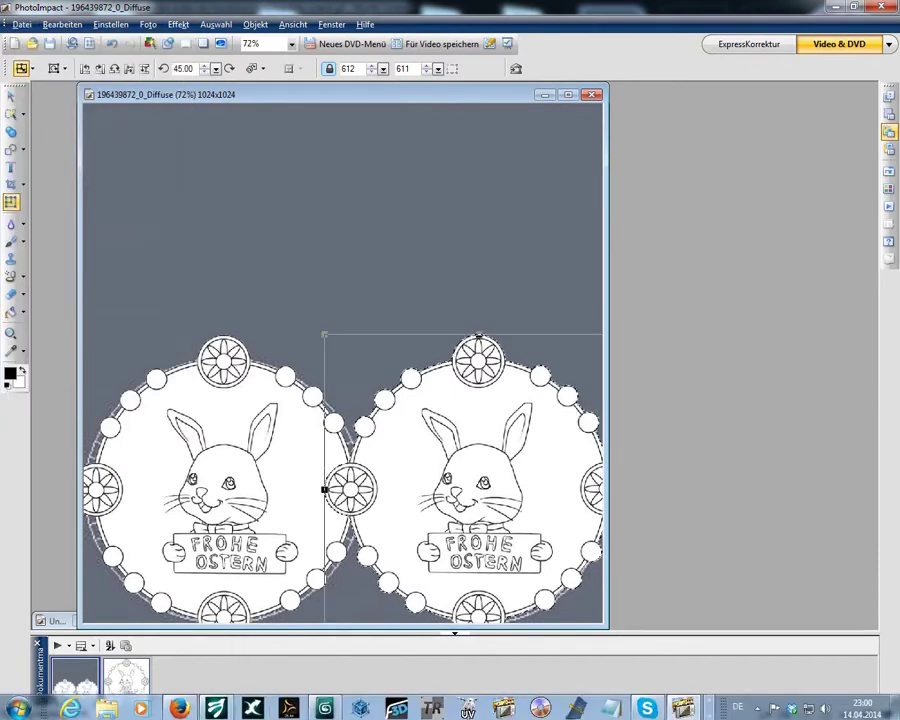
Step: Switch to iClone and rotate the osterei prop about its vertical axis to examine the mandala texture on the egg
left_click(222, 708)
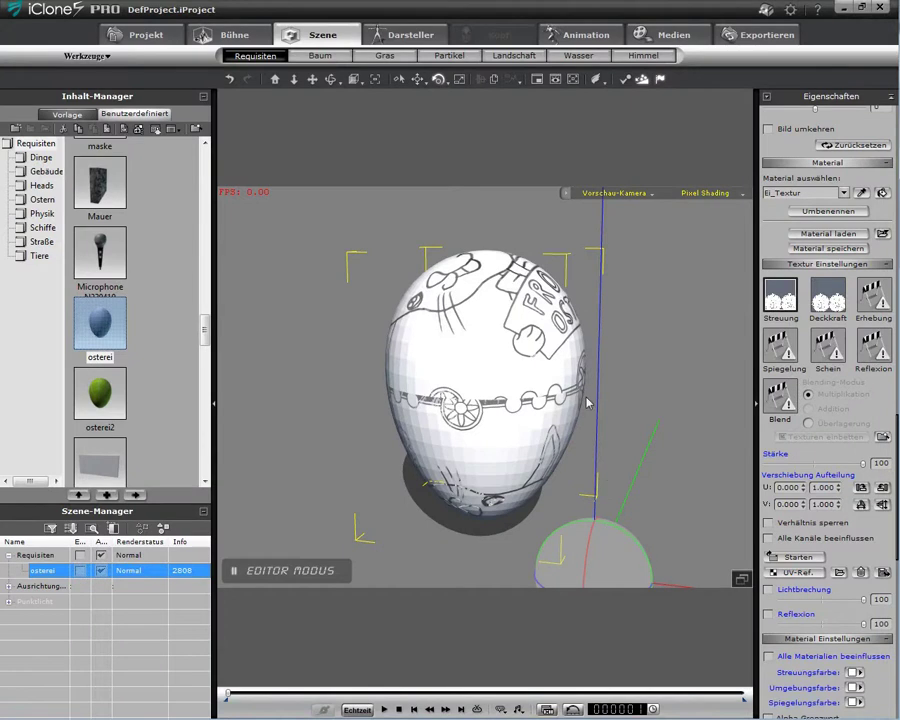
left_click(296, 81)
scroll(310, 400, "down", 5)
scroll(326, 362, "up", 5)
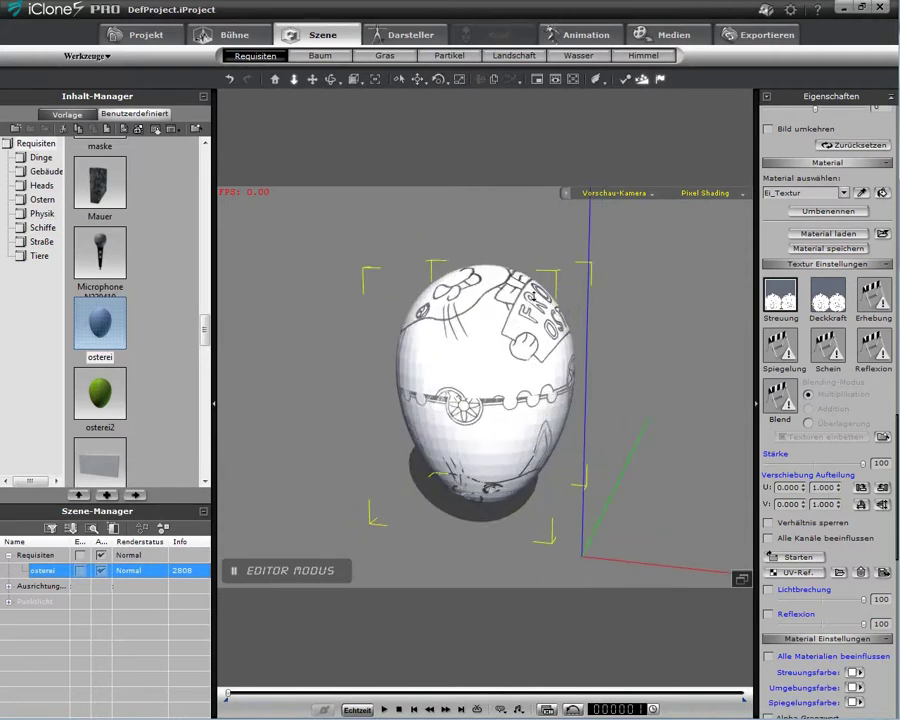
left_click(438, 79)
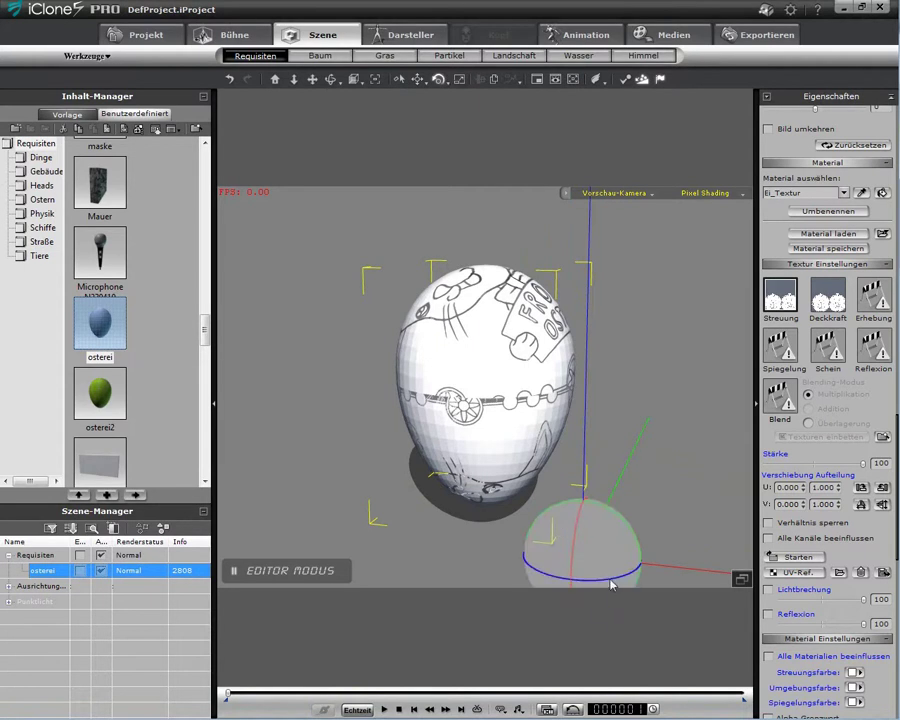
left_click_drag(612, 584, 629, 553)
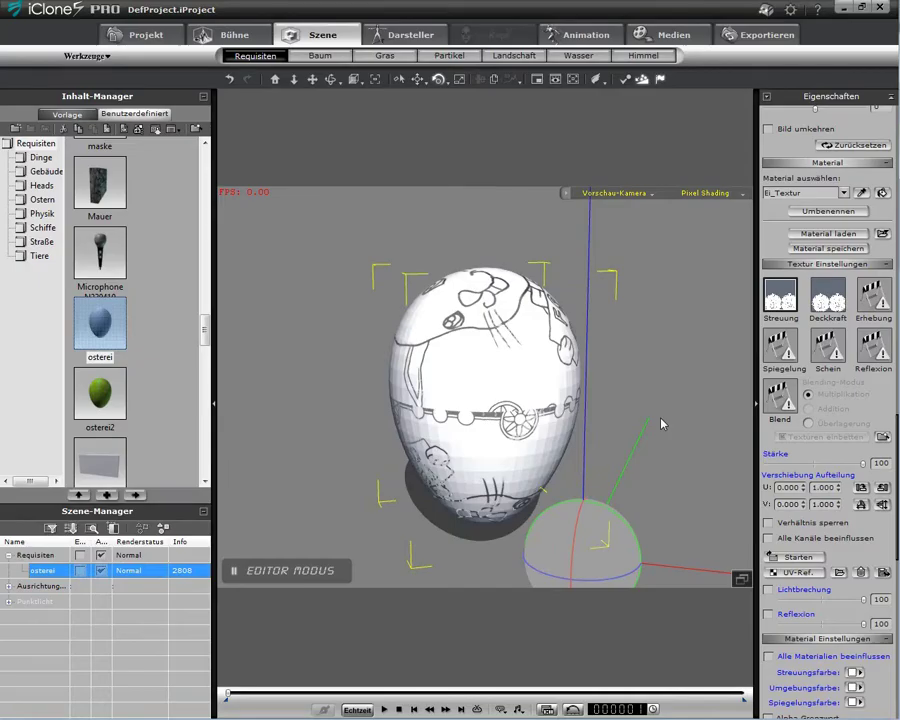
Step: Switch back to PhotoImpact and select the white area around the bunny in both mandalas with the Magic Wand
key("alt+Tab")
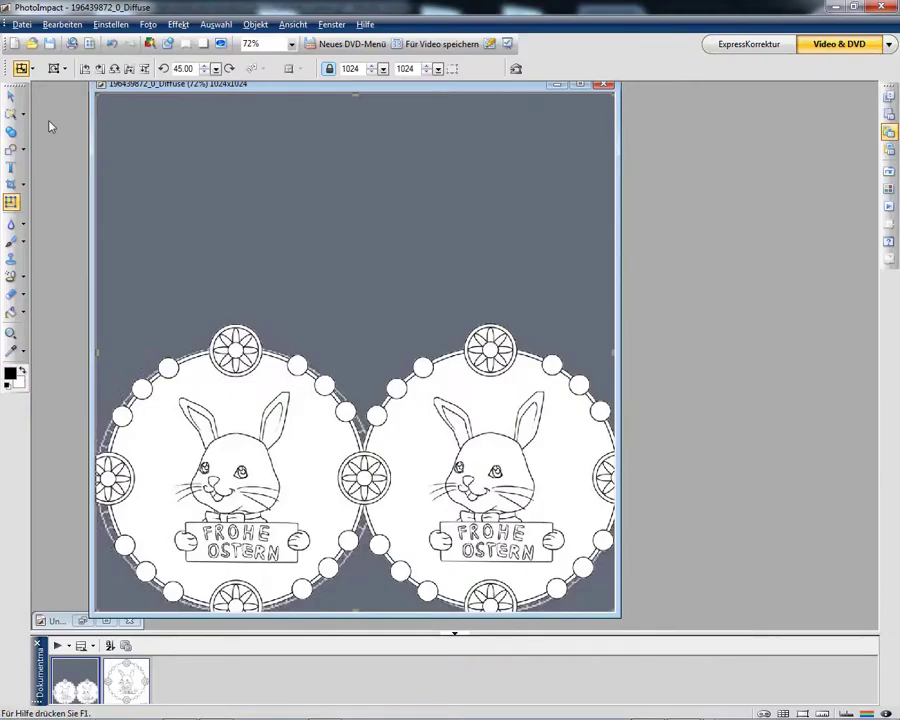
left_click(10, 114)
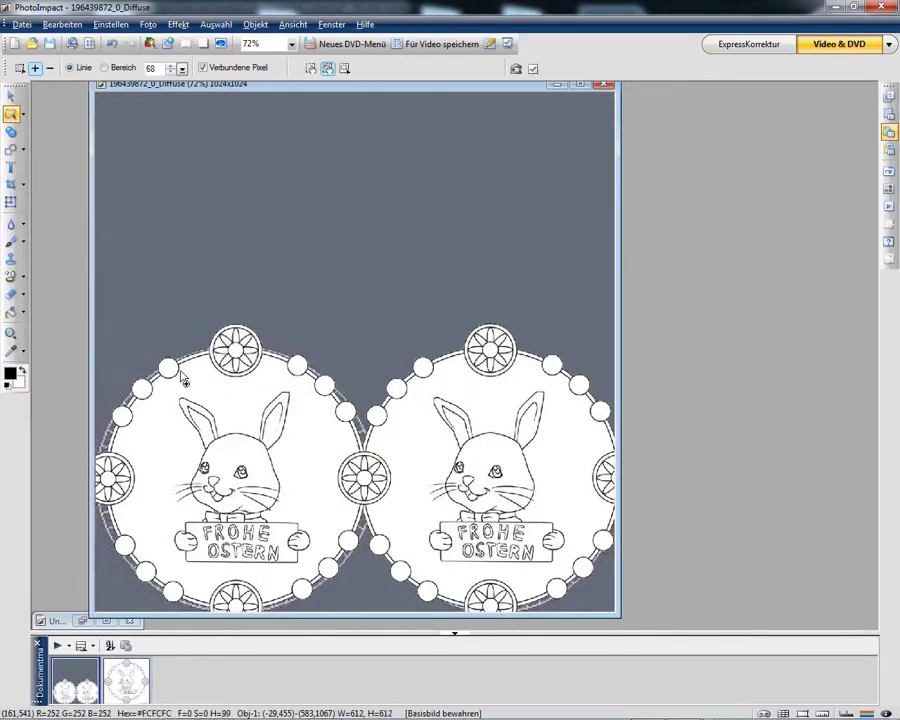
left_click(228, 401)
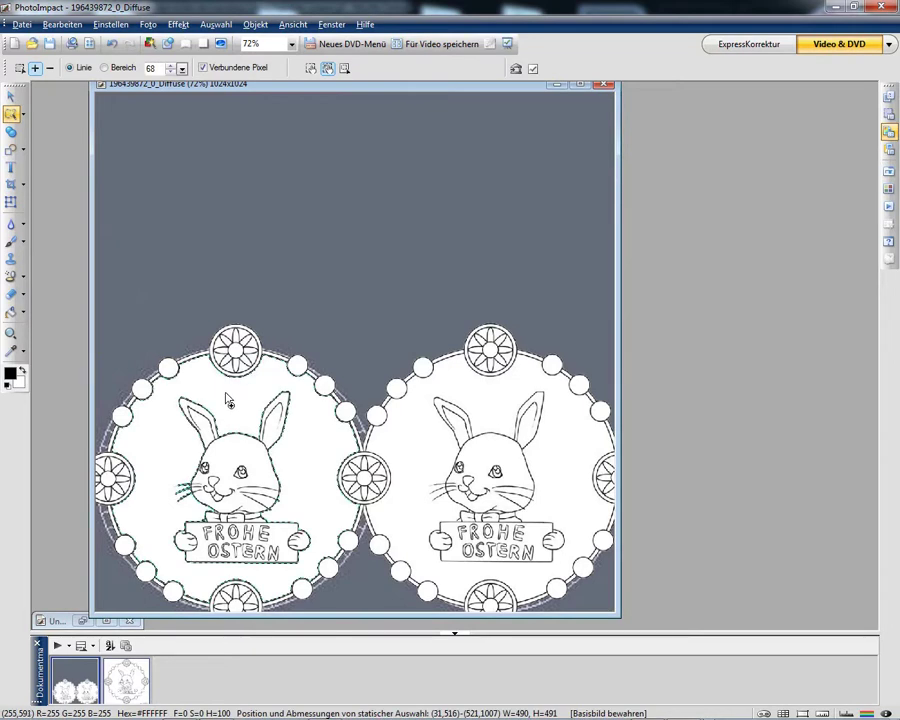
left_click(490, 391)
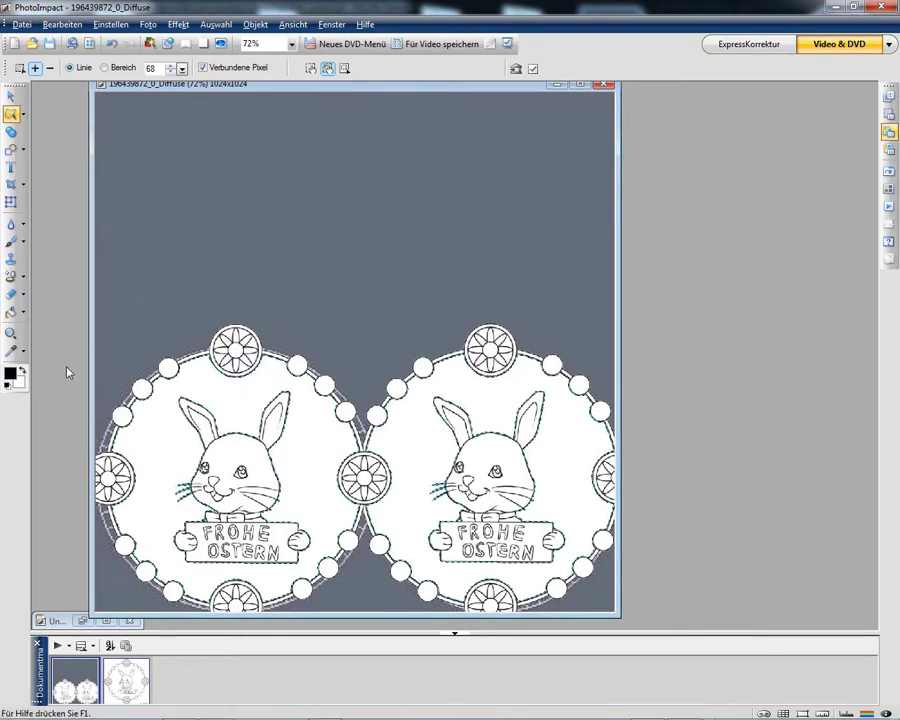
Step: Fill the background of the right mandala with a multicolour linear gradient running from top to bottom, trying several gradient directions
left_click(11, 312)
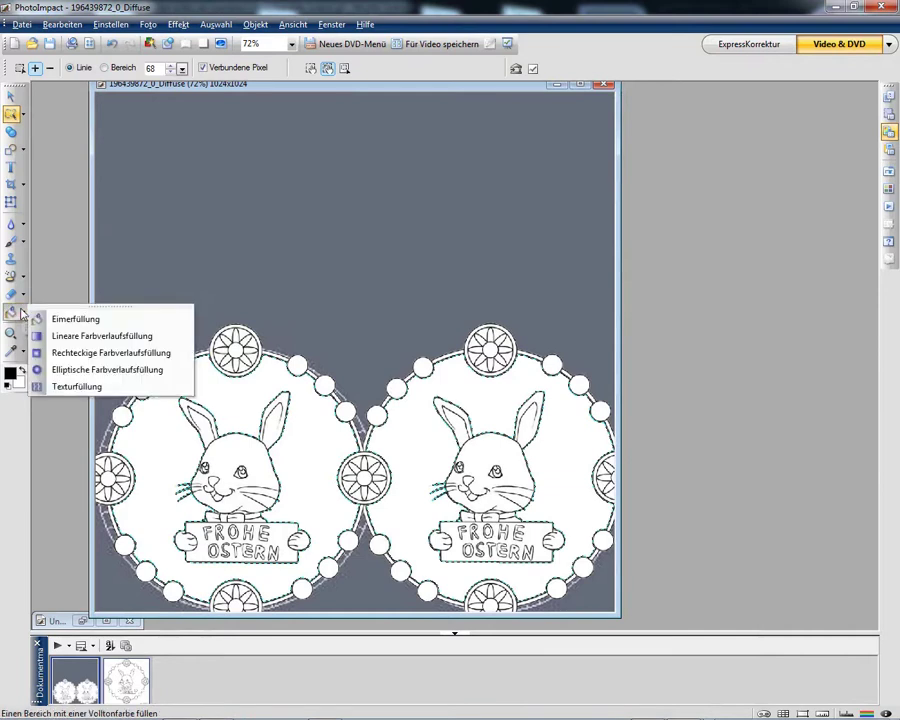
left_click(52, 336)
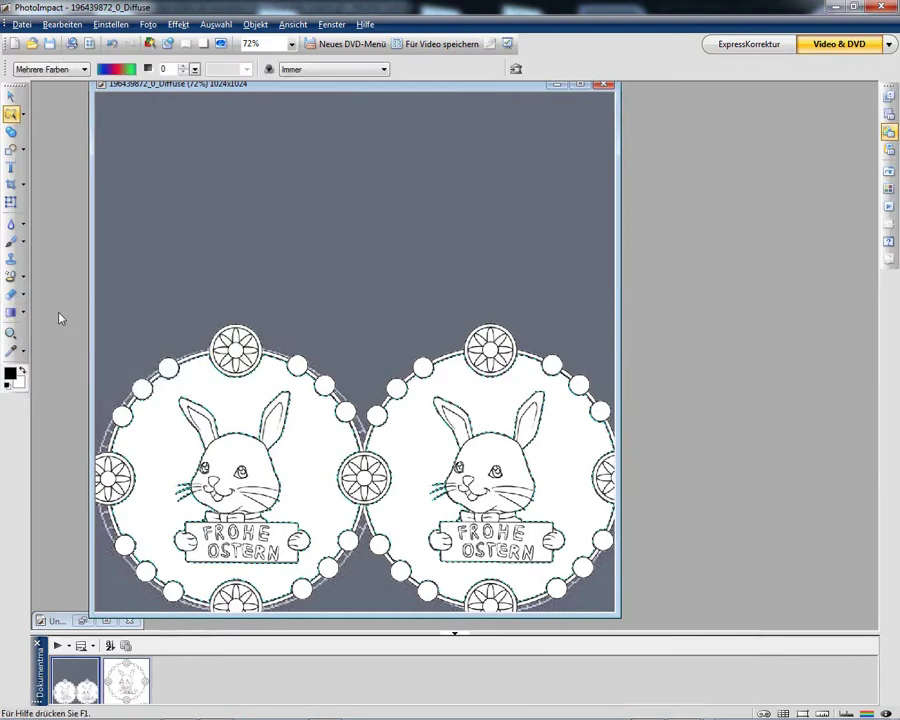
left_click_drag(146, 340, 735, 601)
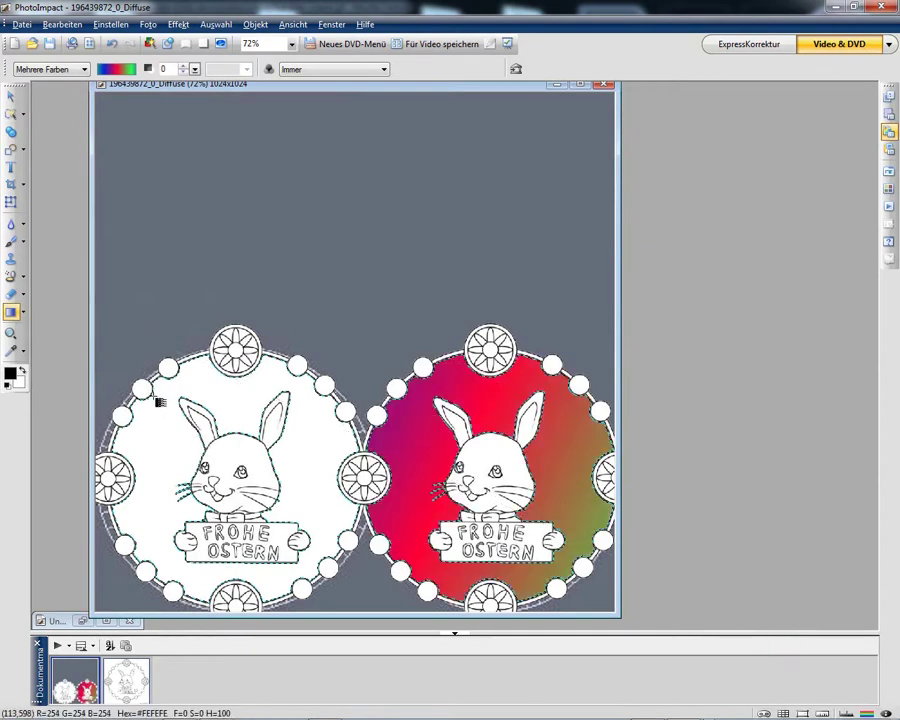
left_click_drag(137, 362, 188, 425)
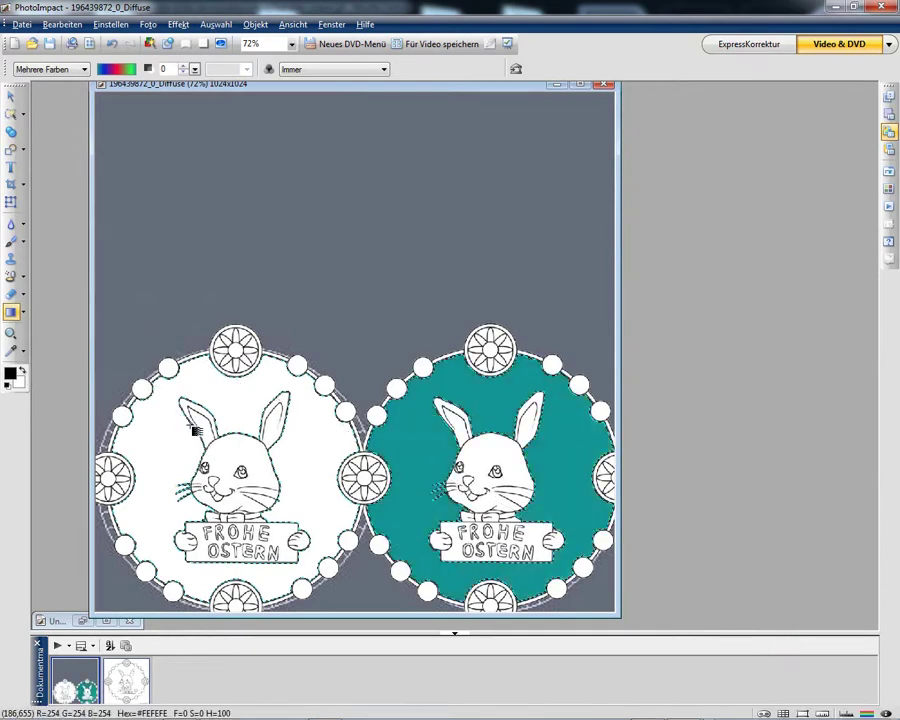
left_click_drag(203, 313, 237, 591)
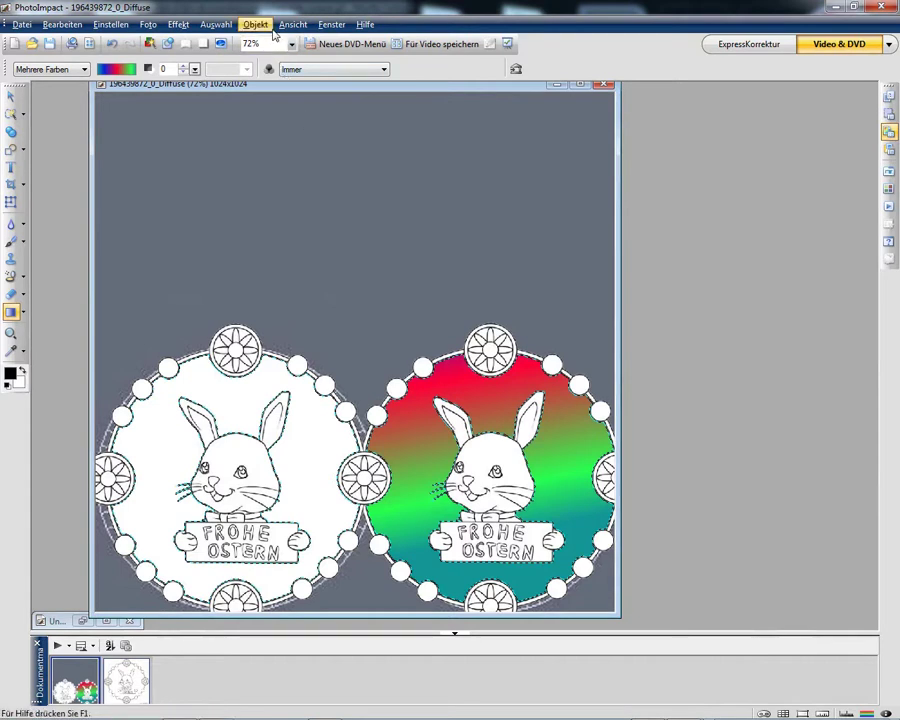
left_click(220, 24)
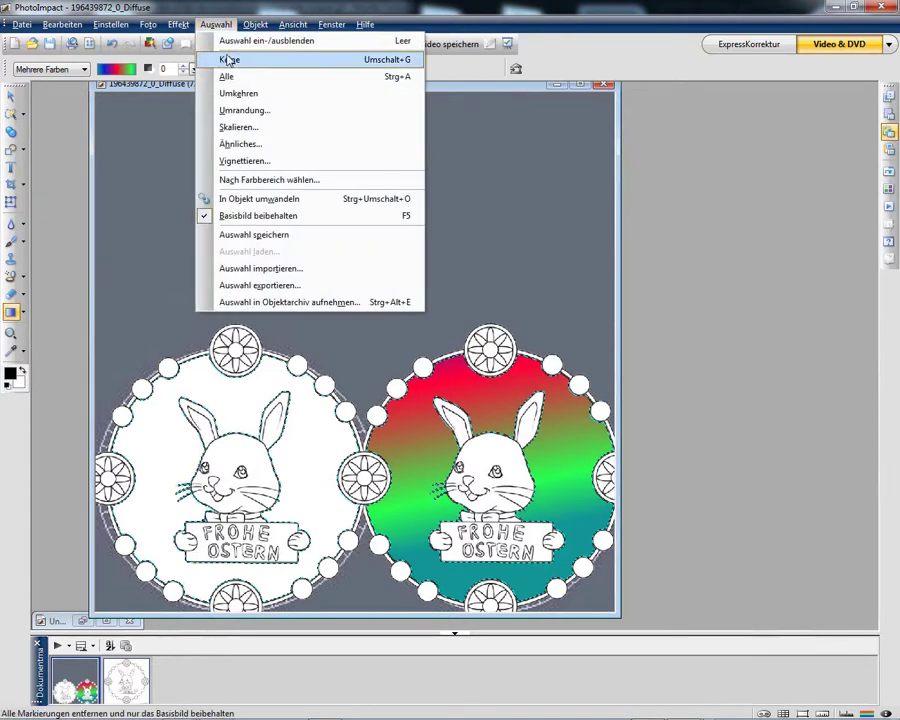
left_click(230, 62)
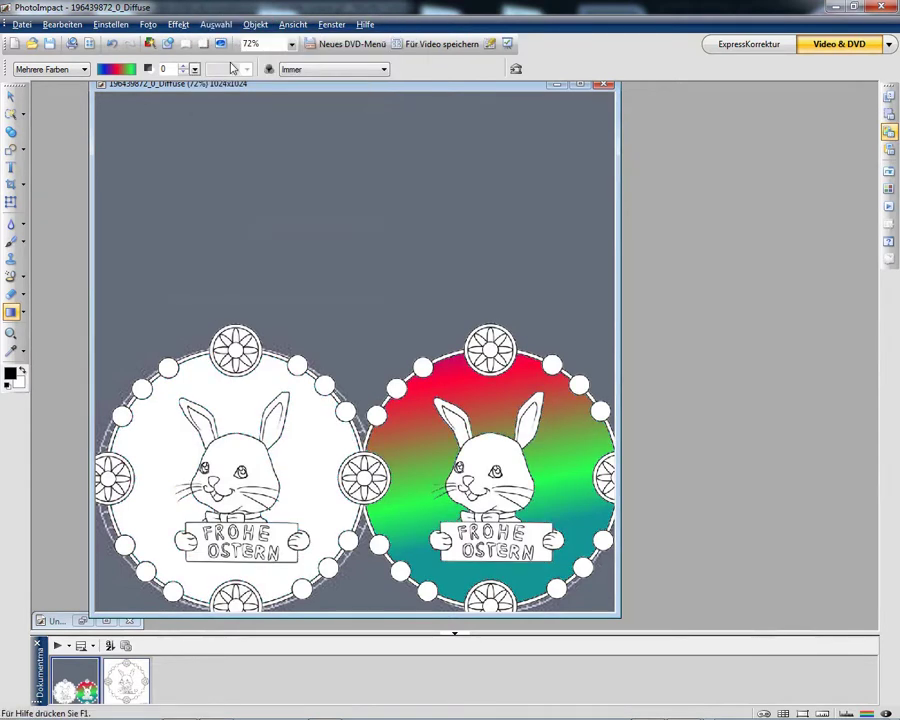
left_click(13, 115)
left_click(228, 402)
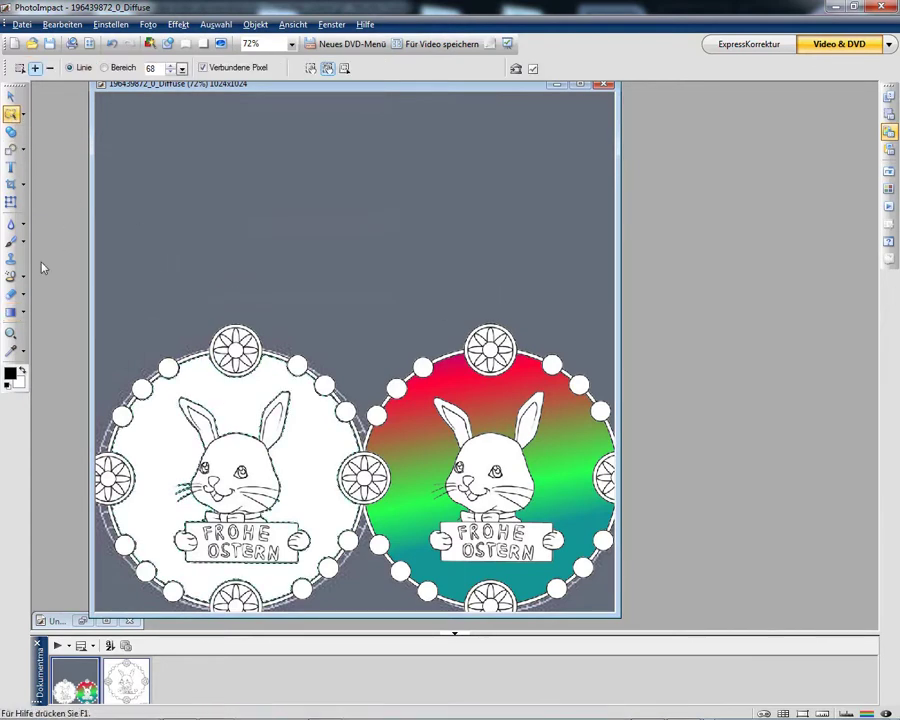
left_click(14, 313)
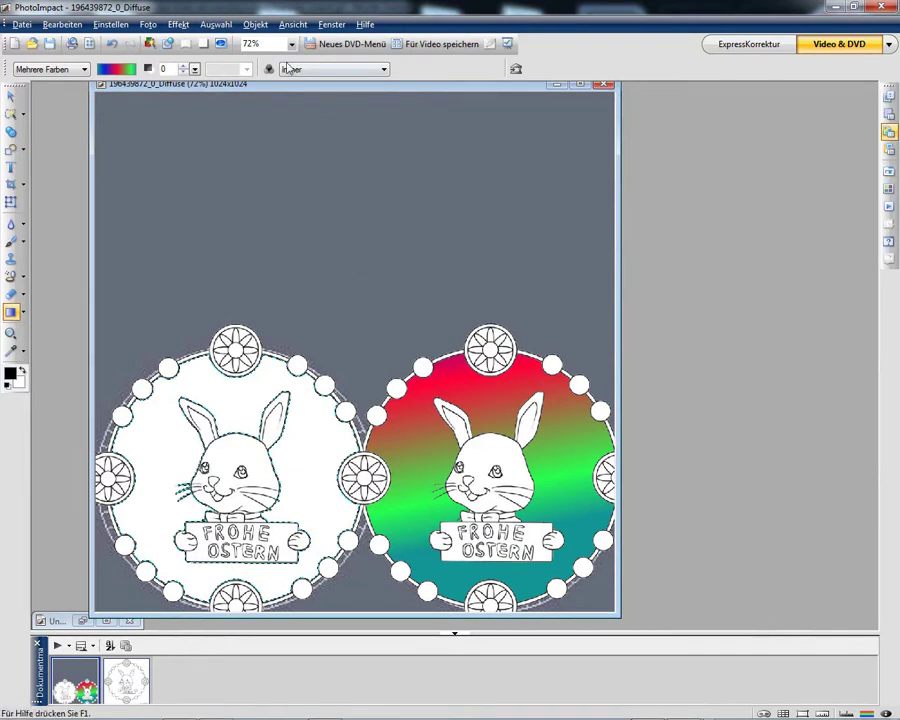
Step: Clear the current selection and select the white face area of the bunny in both mandalas with the Magic Wand
left_click(215, 24)
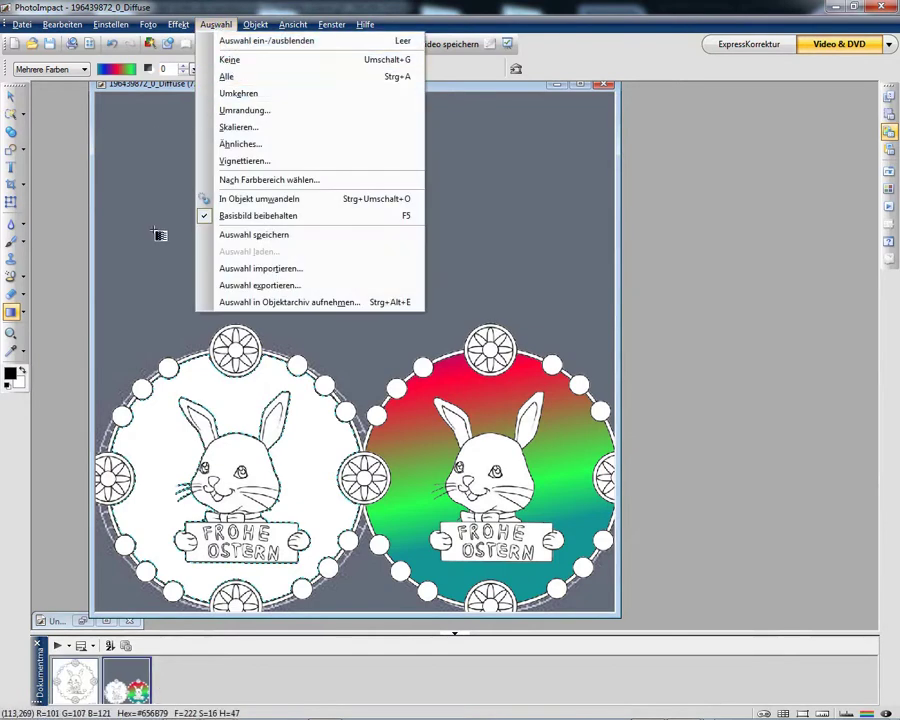
left_click(12, 96)
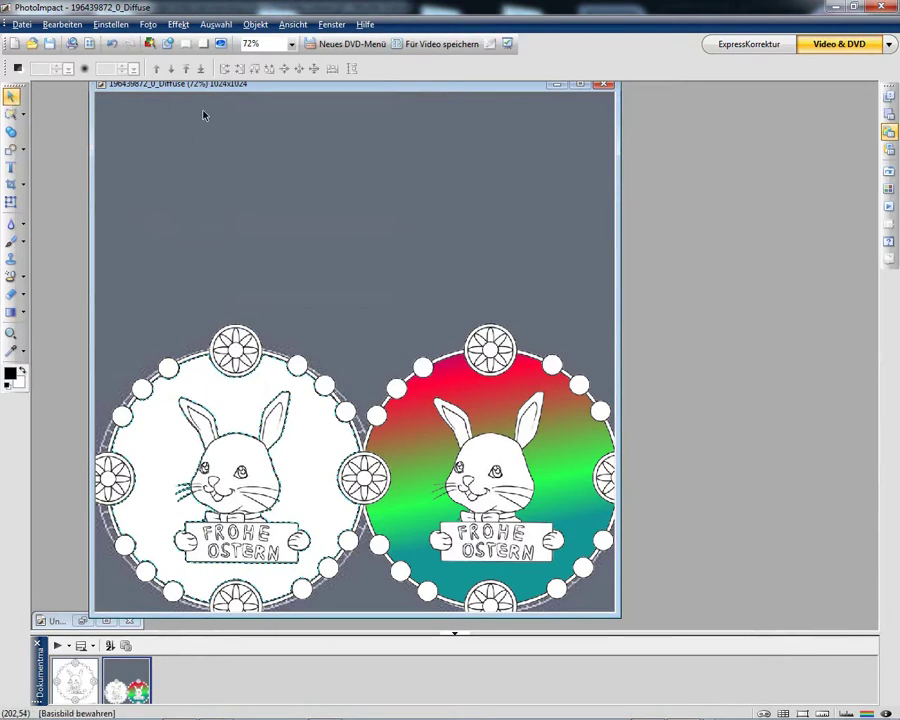
left_click(216, 27)
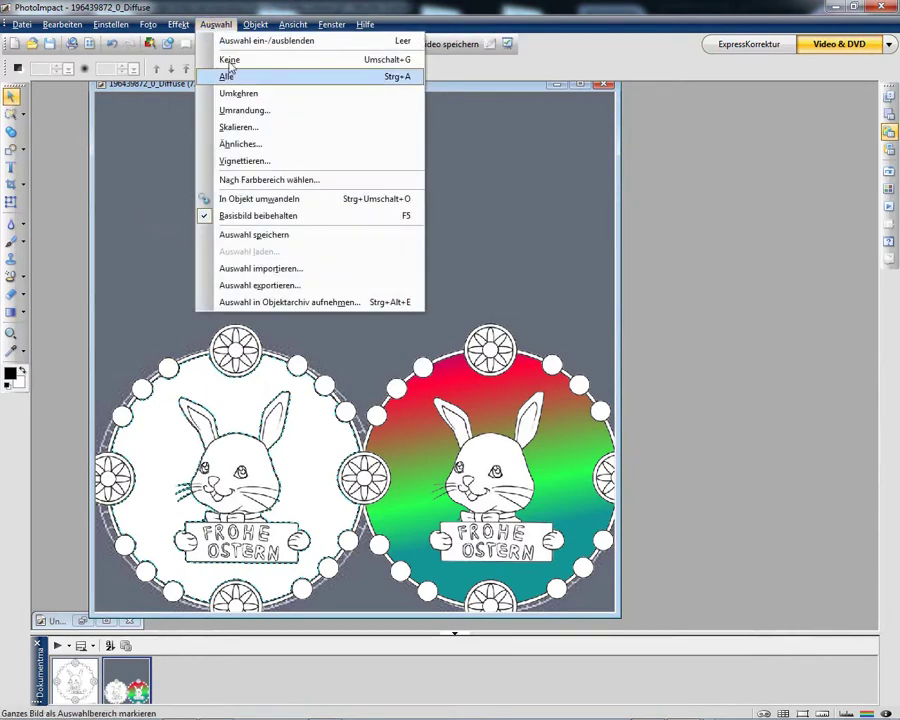
left_click(230, 57)
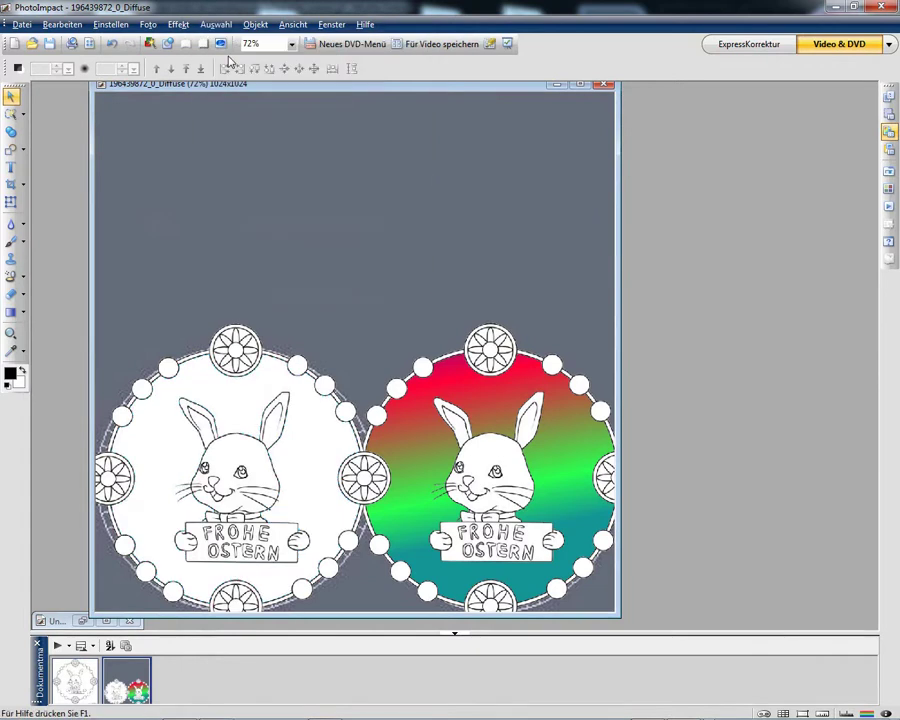
left_click(13, 116)
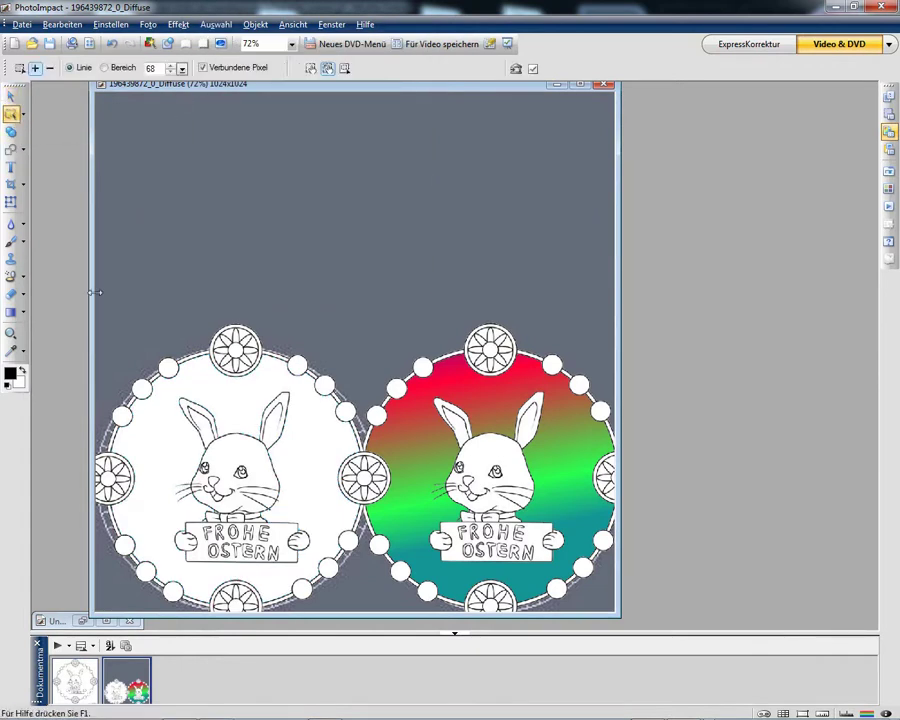
left_click(227, 452)
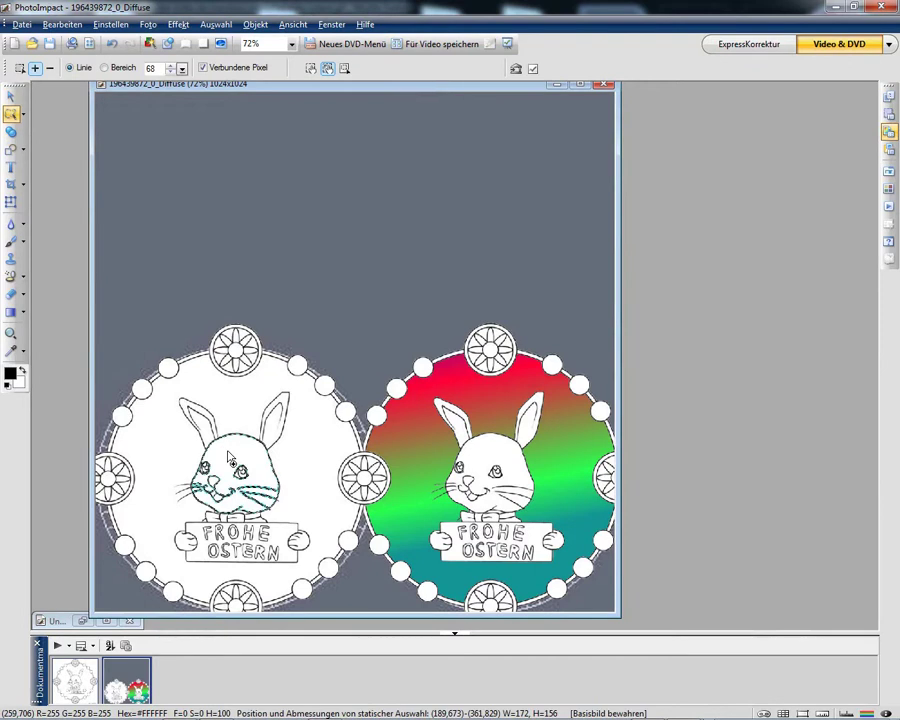
left_click(502, 459)
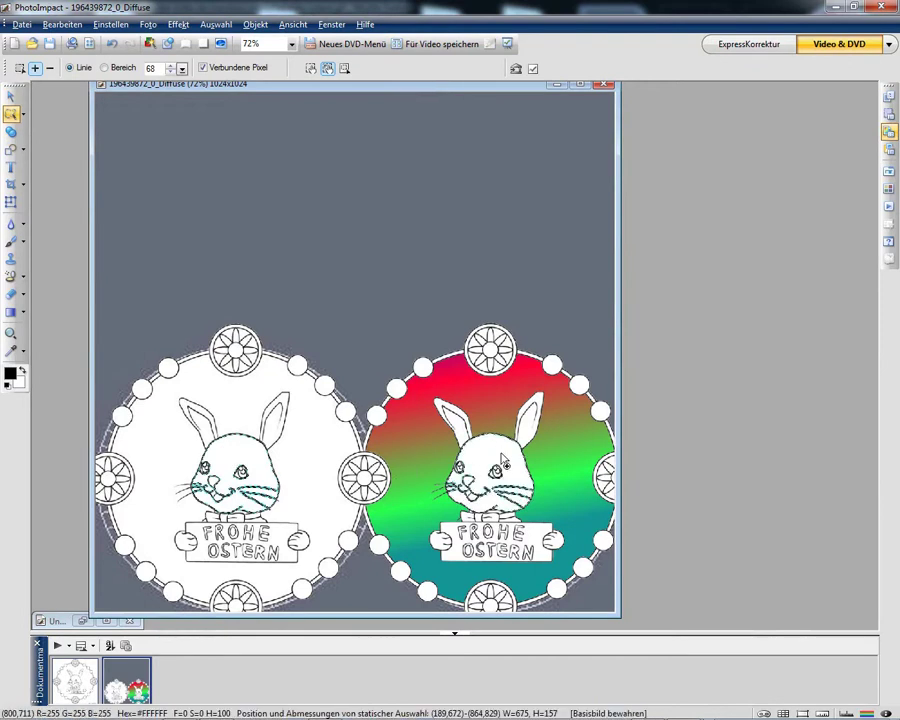
Step: Fill the right mandala's bunny face with a golden yellow from the orange palette using Bucket Fill
left_click(23, 315)
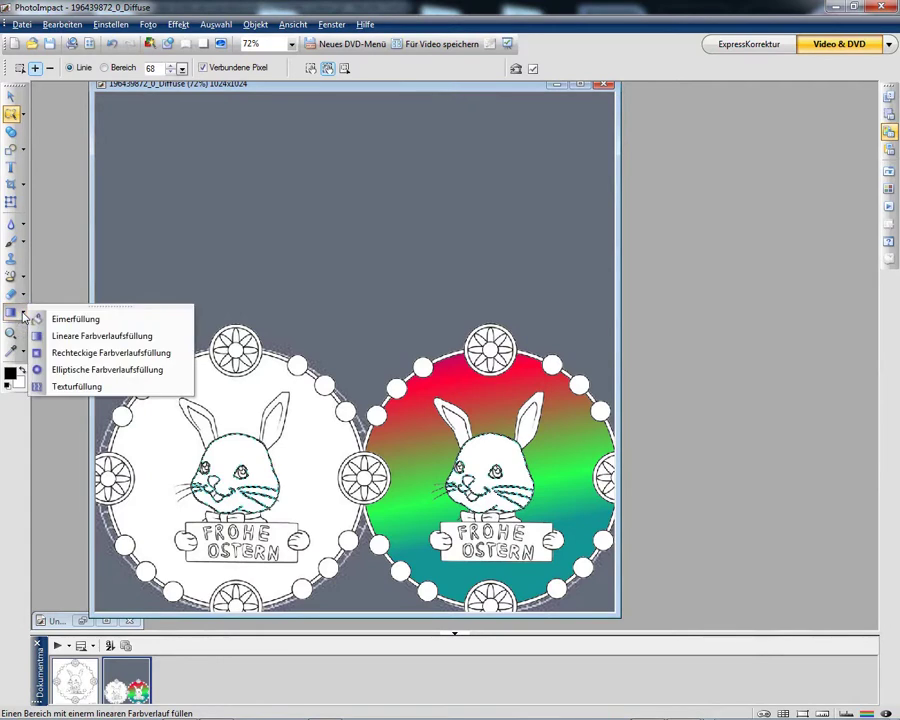
left_click(56, 324)
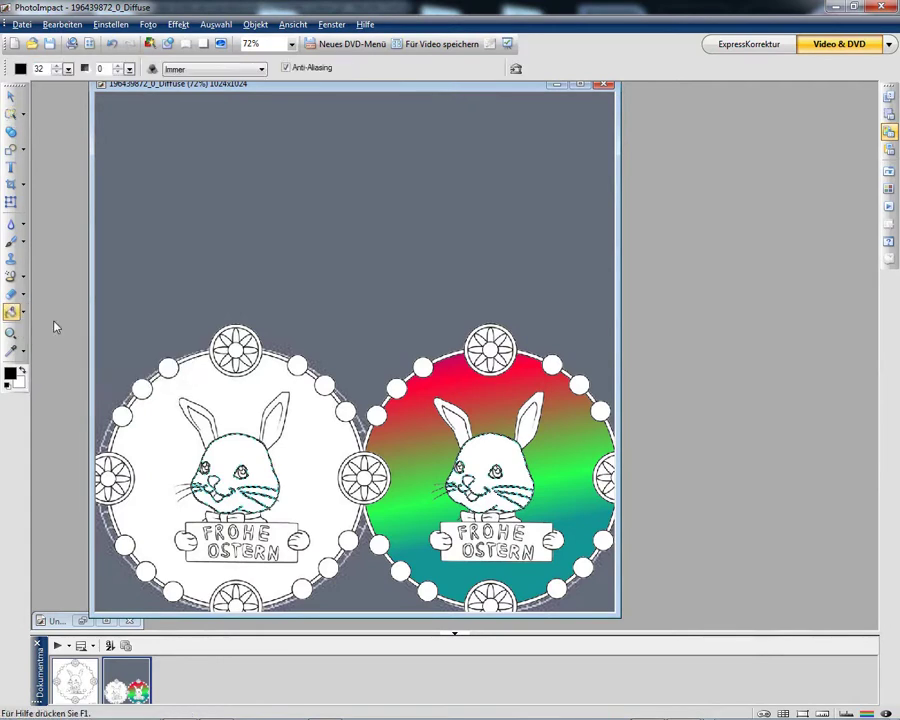
left_click(20, 68)
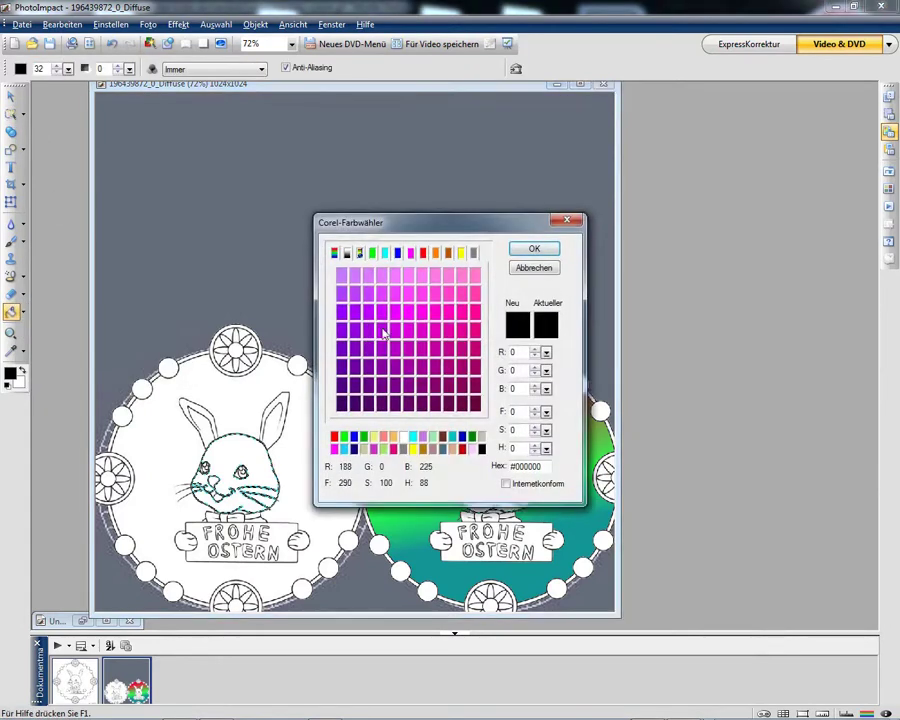
left_click(438, 254)
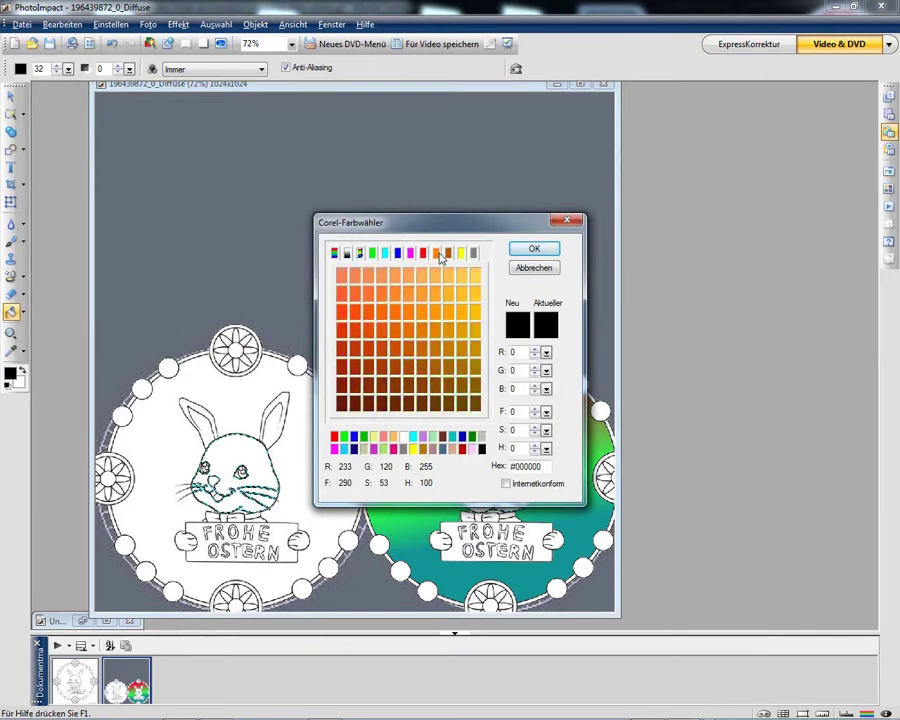
left_click(474, 337)
left_click(534, 250)
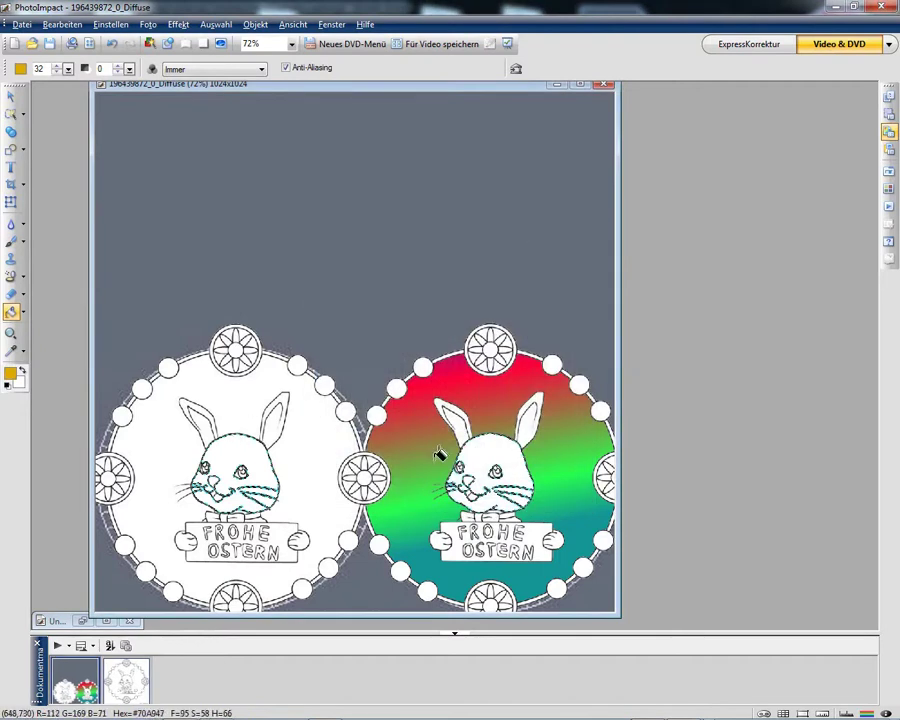
left_click(494, 454)
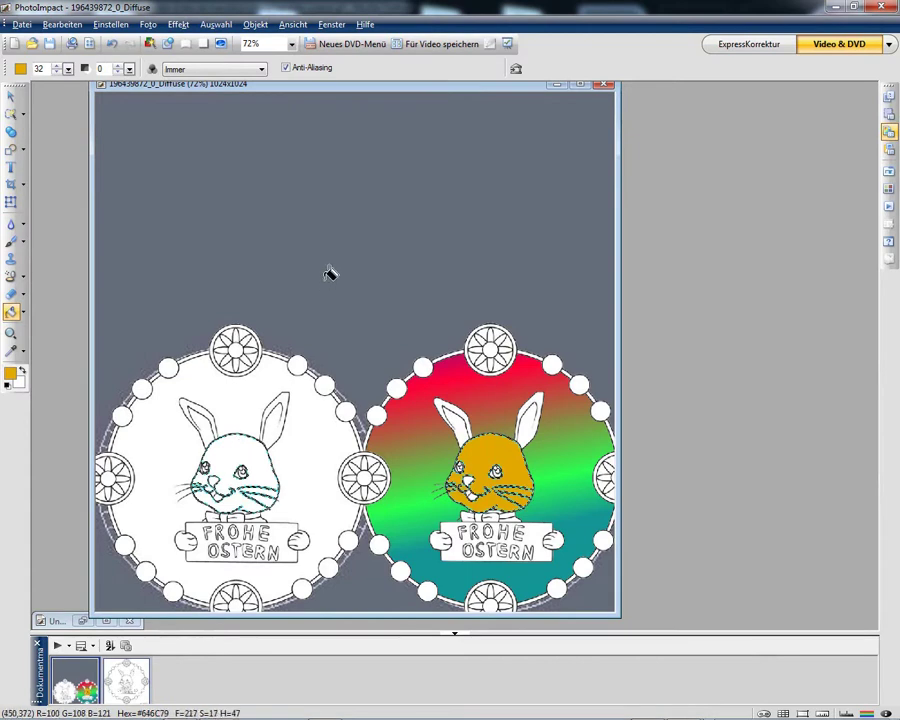
Step: Clear the selection, then select the left mandala's bunny face with the Magic Wand and fill it with the same golden yellow
left_click(255, 25)
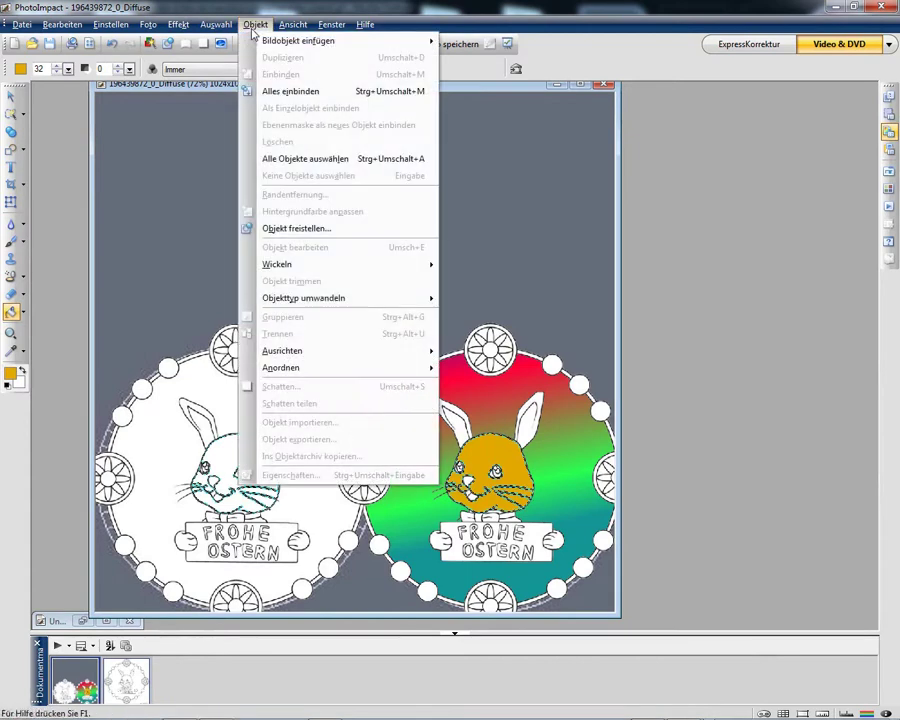
left_click(291, 91)
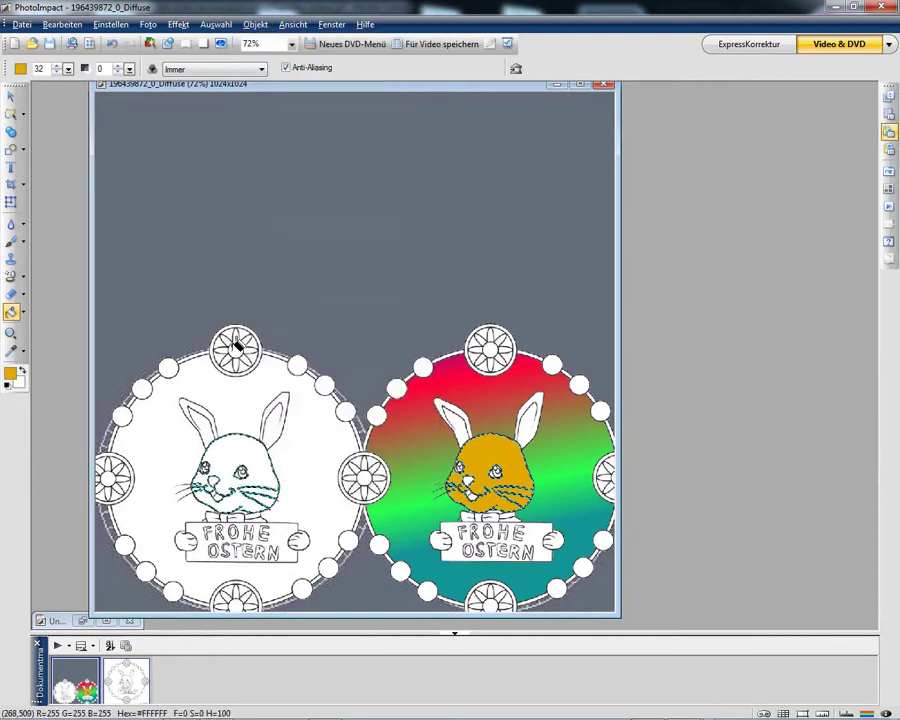
left_click(216, 25)
left_click(252, 58)
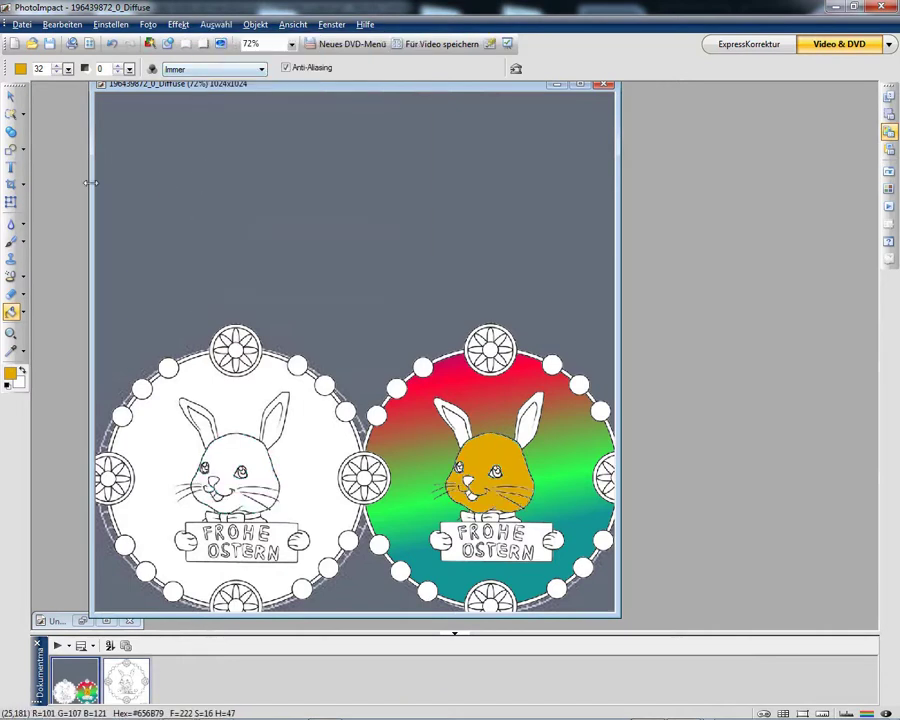
left_click(11, 113)
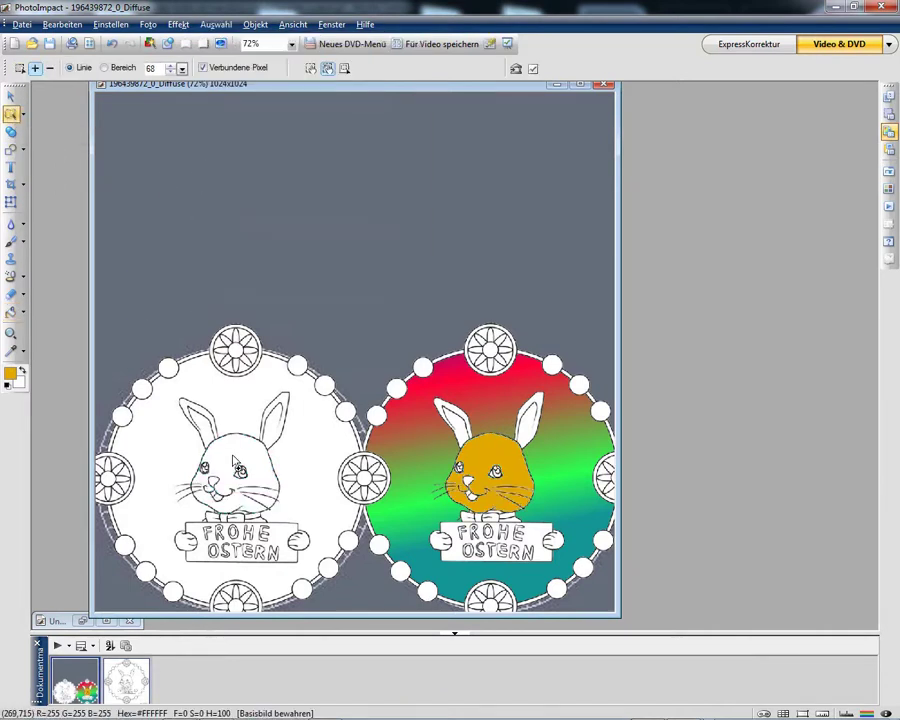
left_click(236, 464)
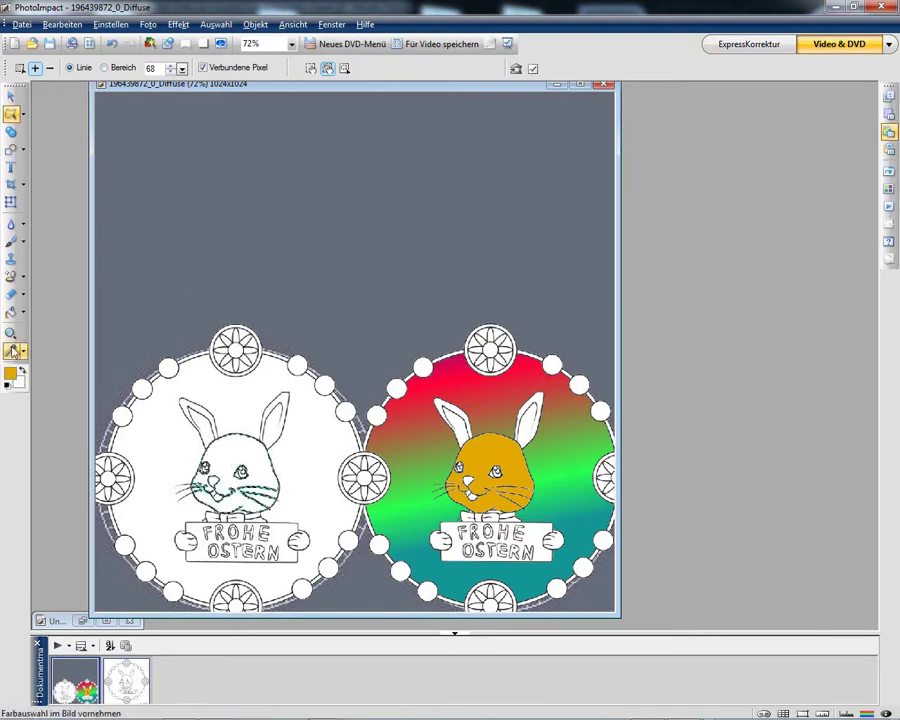
left_click(12, 313)
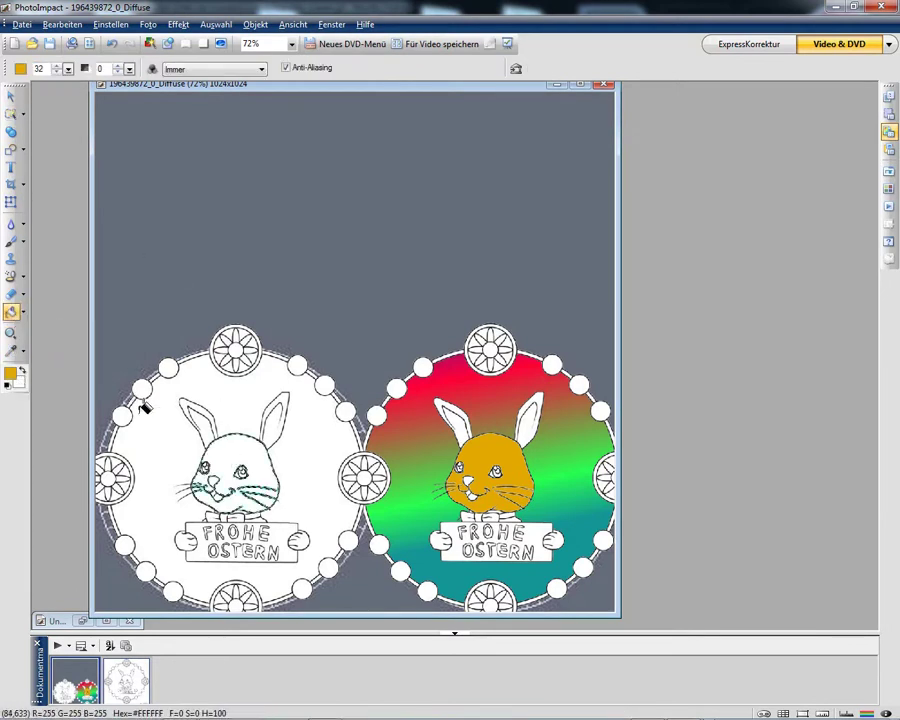
left_click(233, 451)
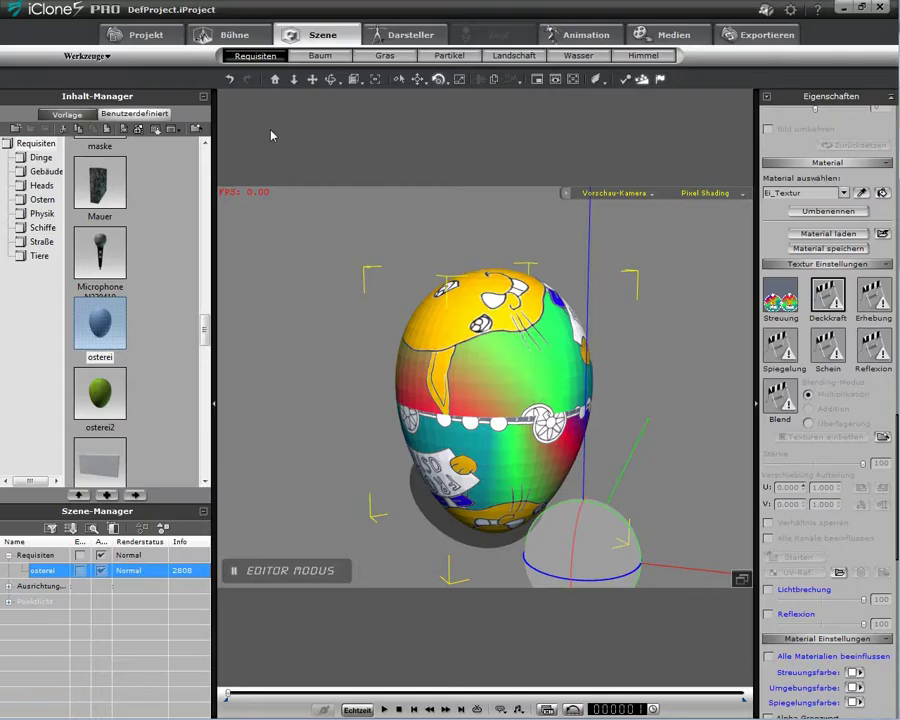
Step: Rotate the osterei prop about its vertical axis in iClone to examine the coloured texture, and return to PhotoImpact
left_click_drag(636, 567, 394, 502)
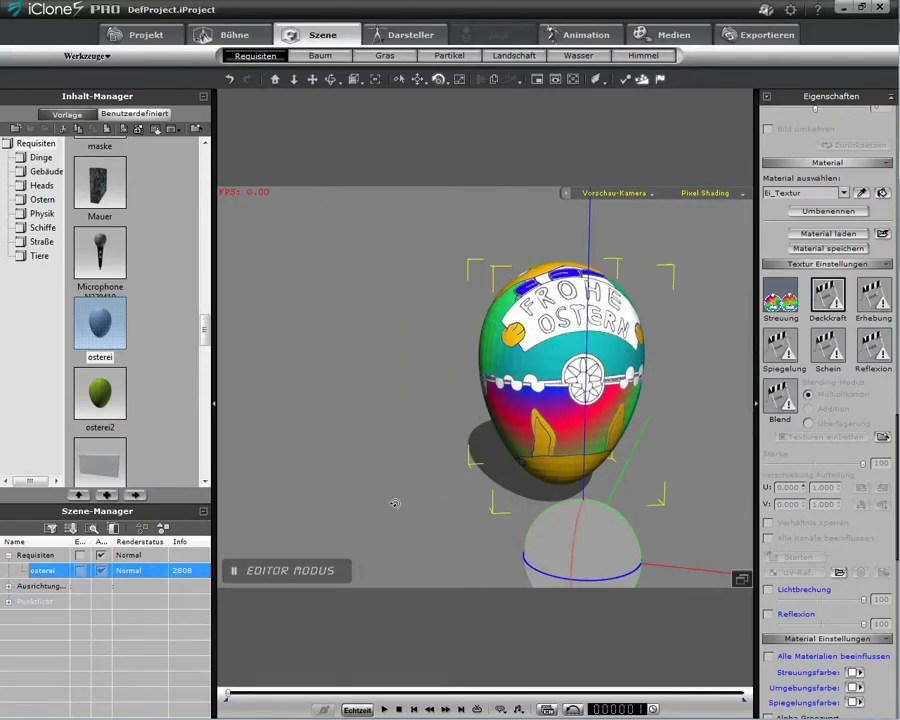
left_click(849, 9)
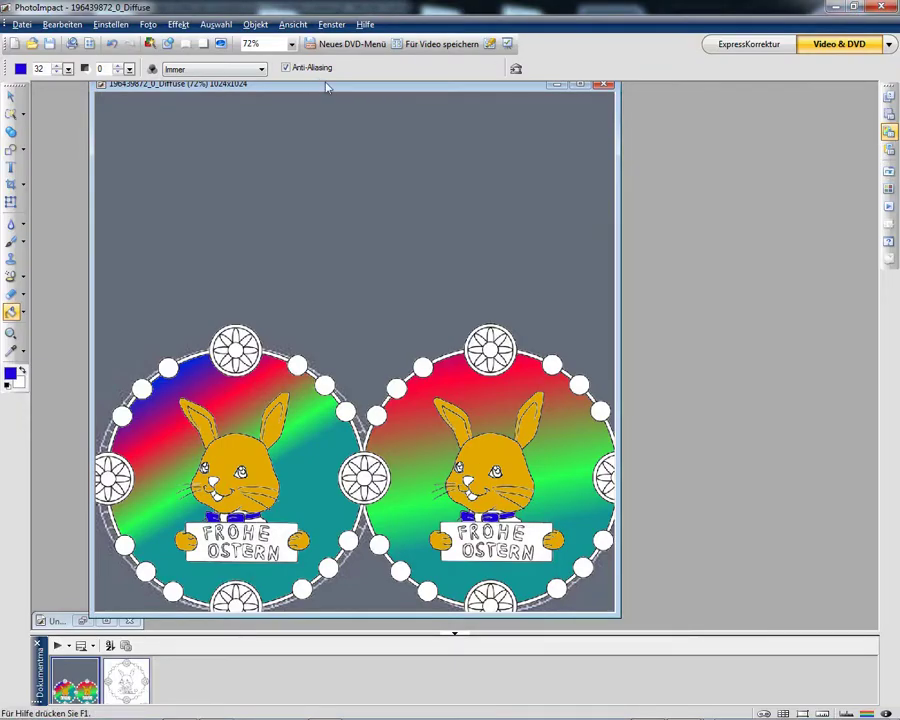
Step: Select a border circle on the left mandala and four on the right mandala with the Magic Wand, moving the image window clear first
left_click_drag(323, 85, 373, 86)
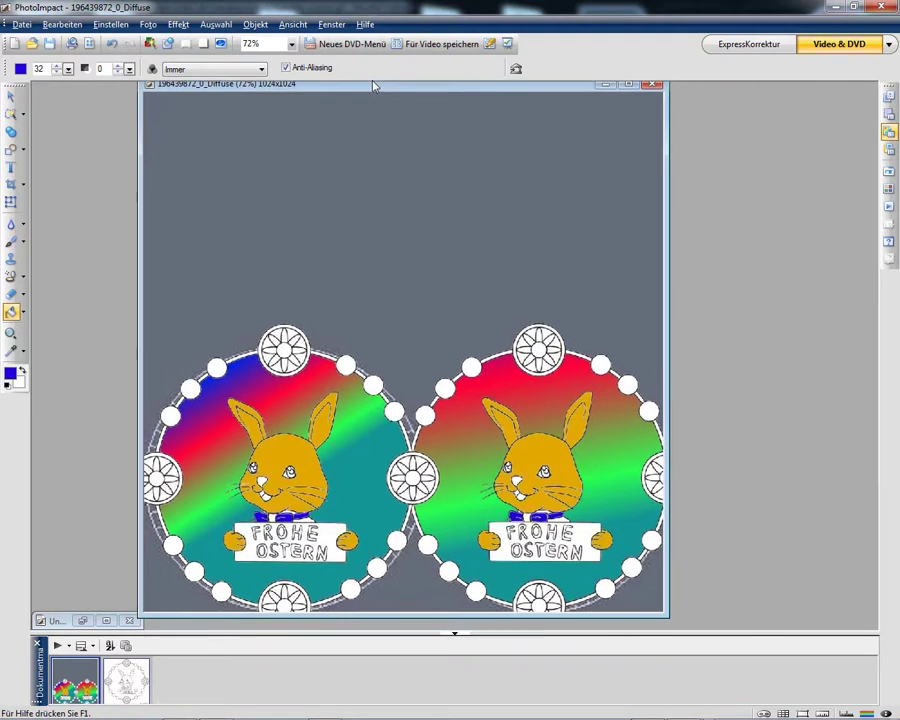
left_click(8, 115)
left_click(176, 424)
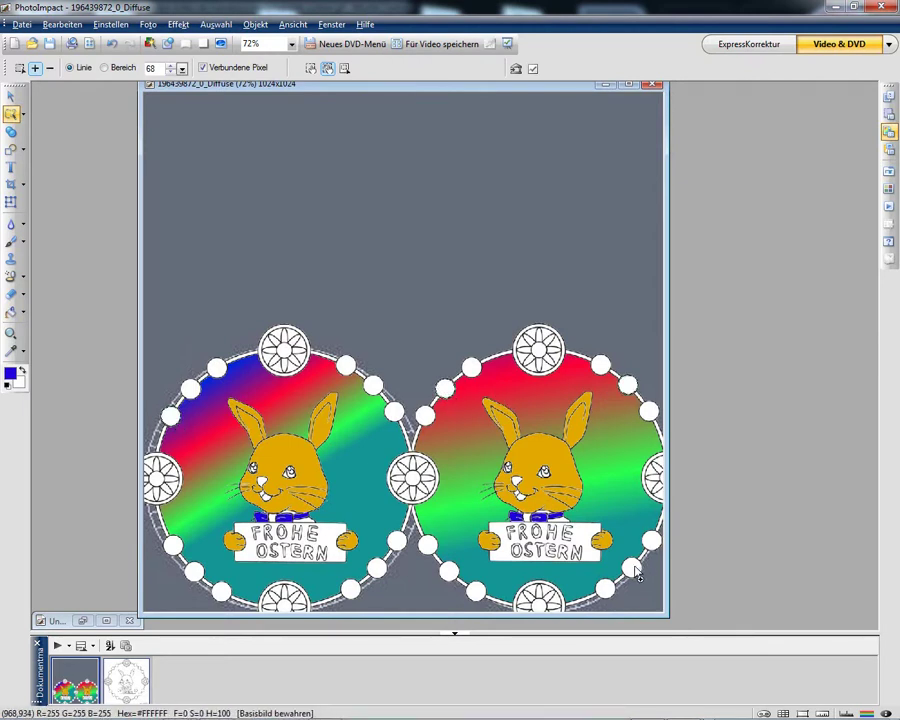
left_click(450, 573)
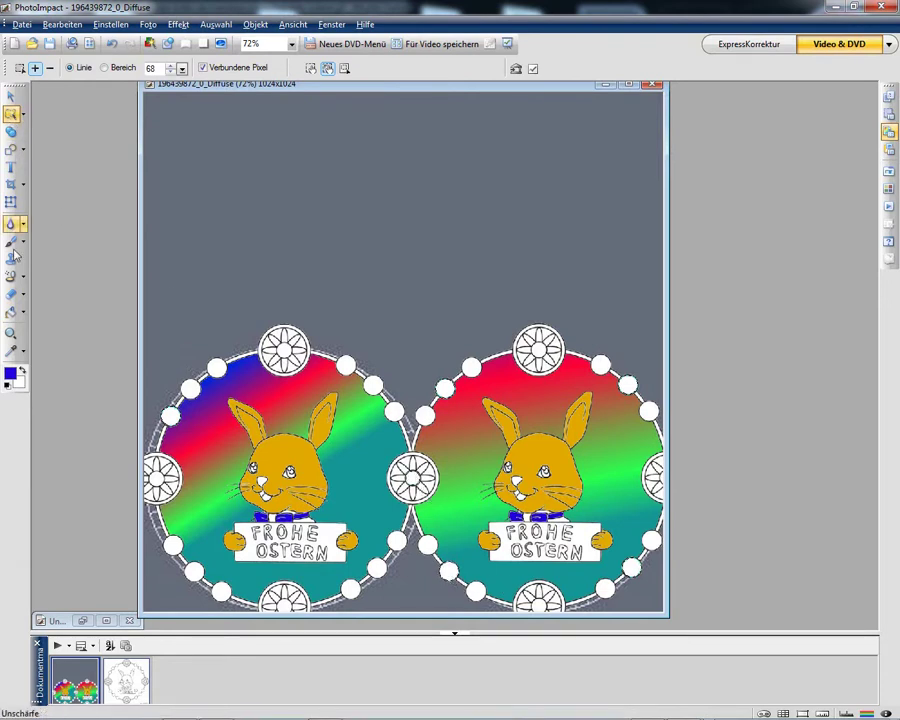
Step: Fill the selected border circle on the left mandala and the four on the right mandala with blue (#1E00E1) using Bucket Fill
left_click(12, 311)
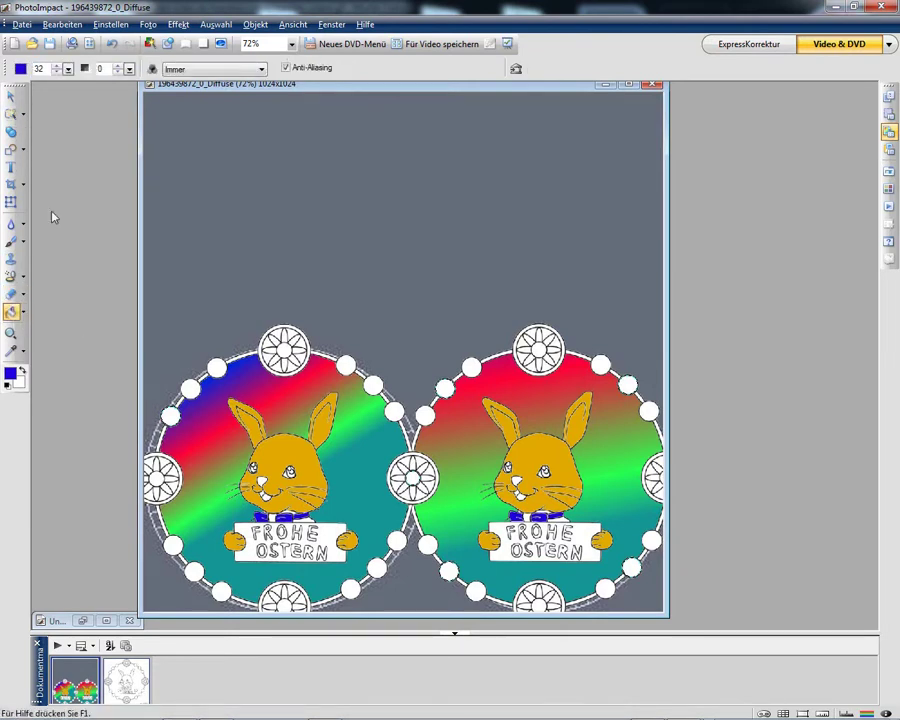
left_click(173, 412)
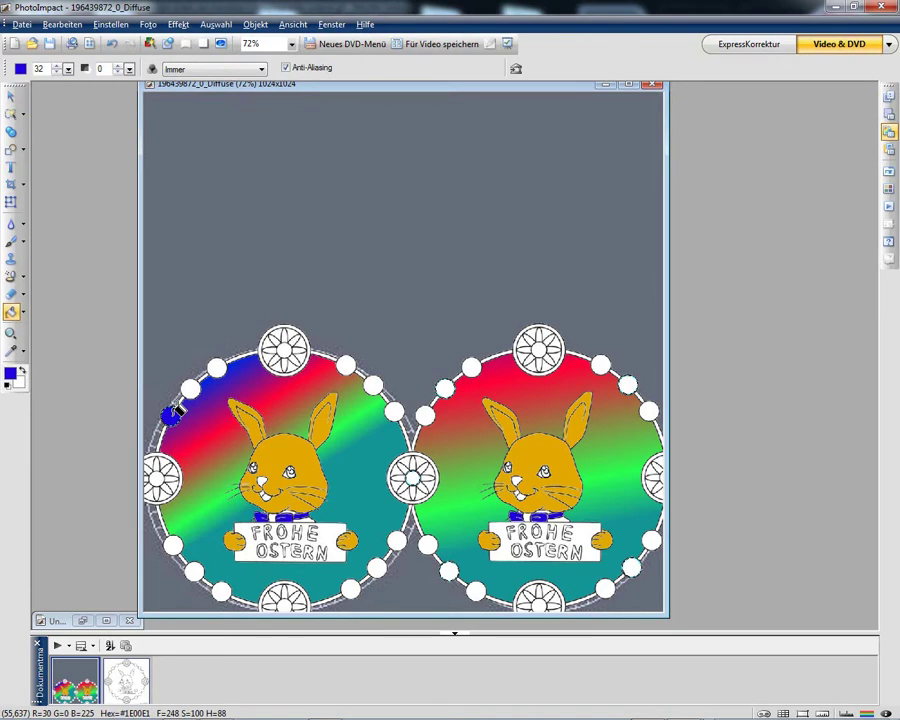
left_click(445, 387)
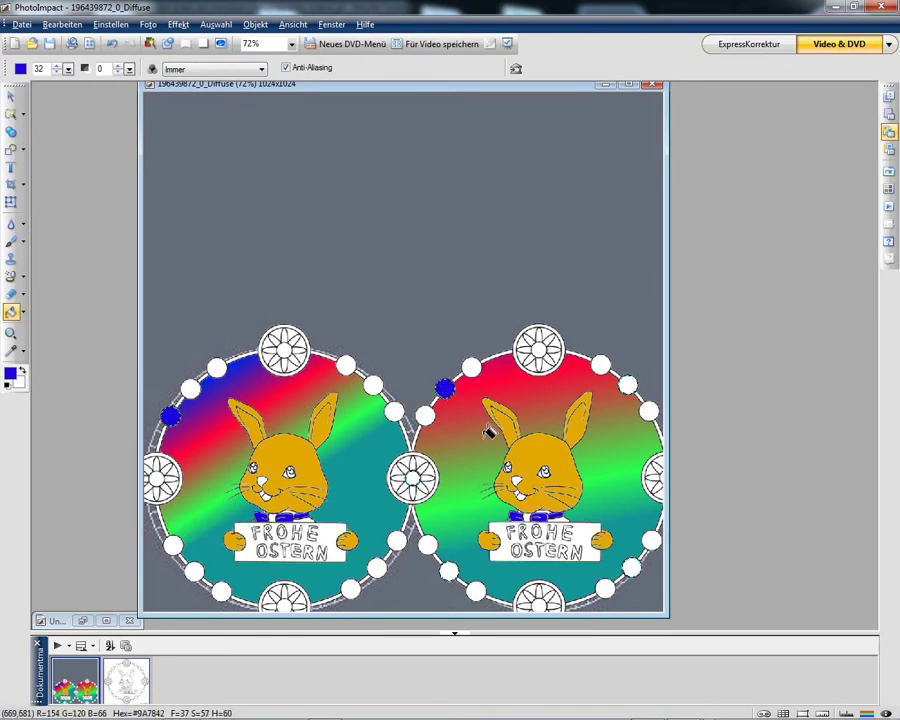
left_click(628, 384)
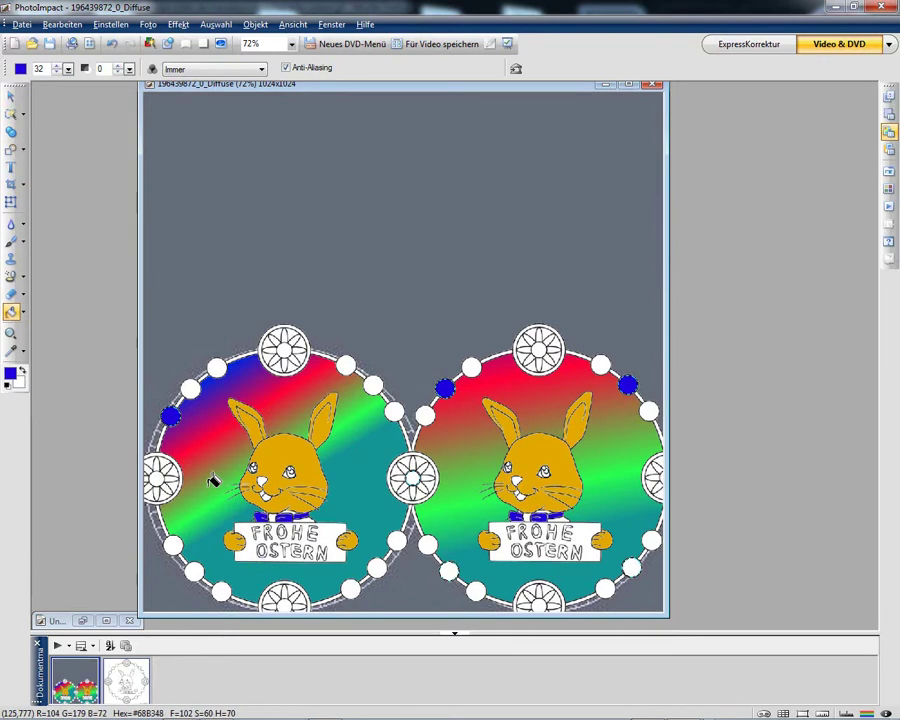
left_click(450, 567)
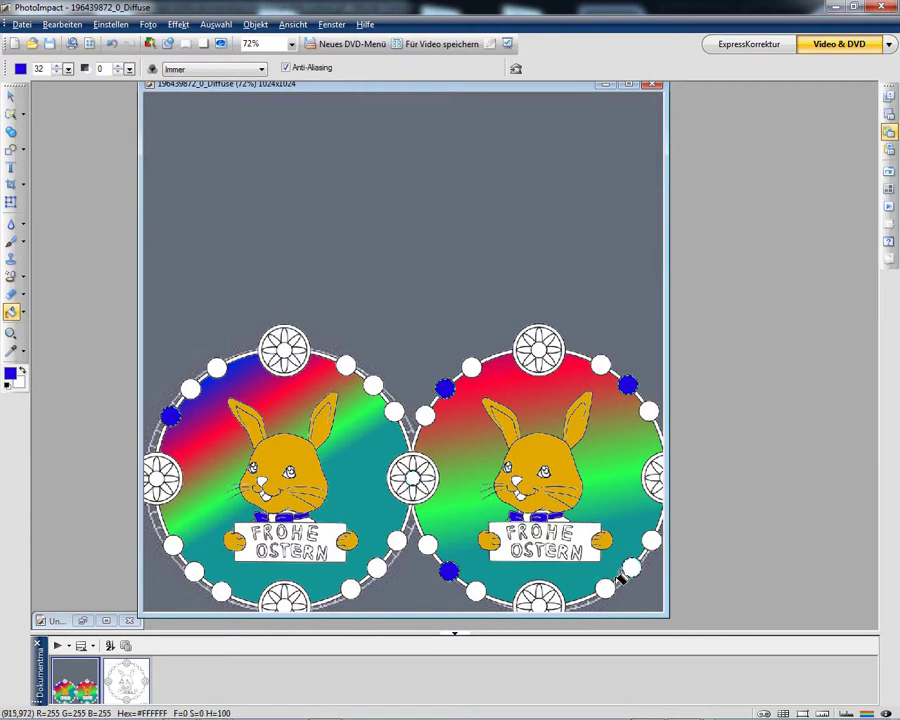
left_click(632, 566)
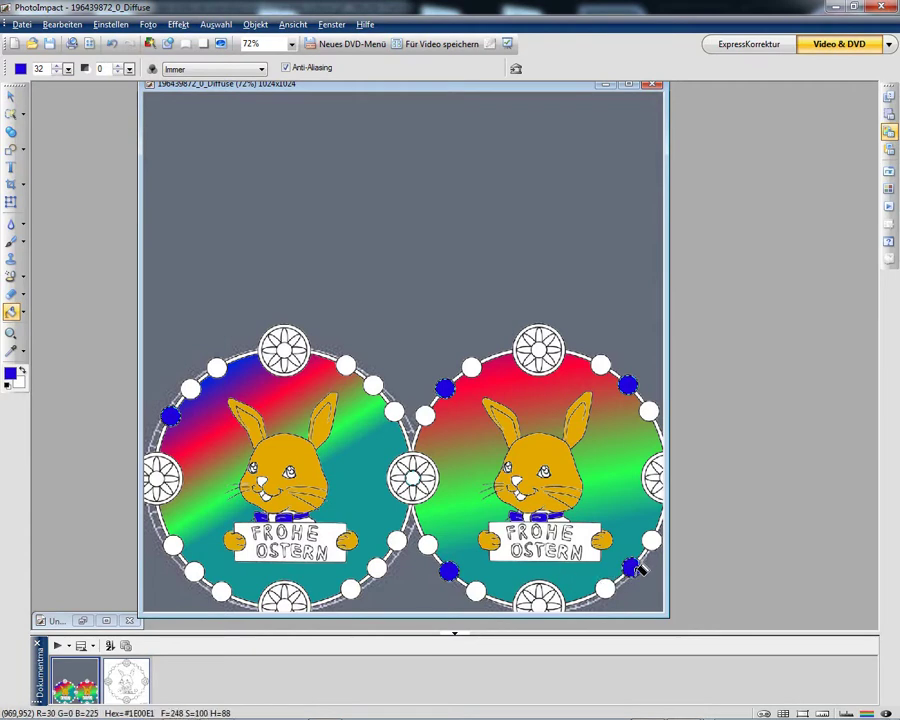
Step: Clear the selection, then select the white background of the FROHE OSTERN signs on both mandalas with the Magic Wand
left_click(210, 26)
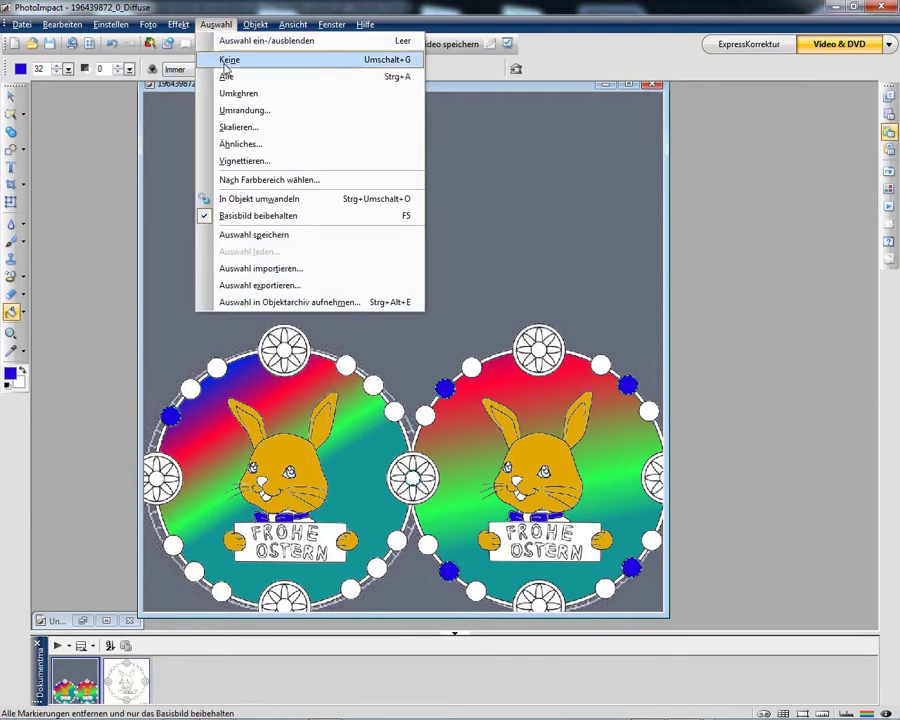
left_click(225, 63)
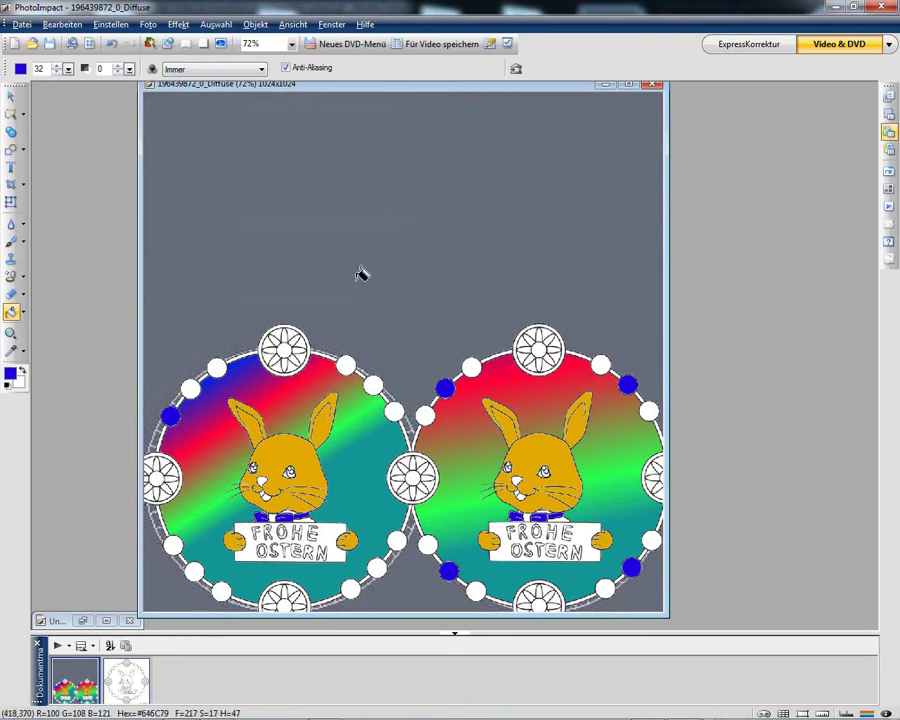
left_click(13, 115)
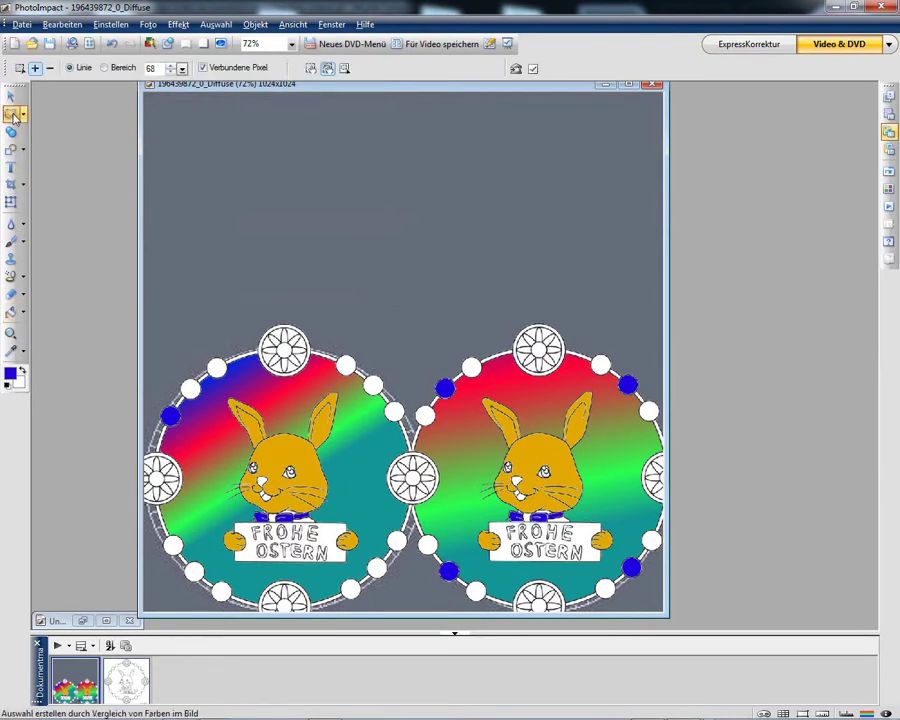
left_click(243, 536)
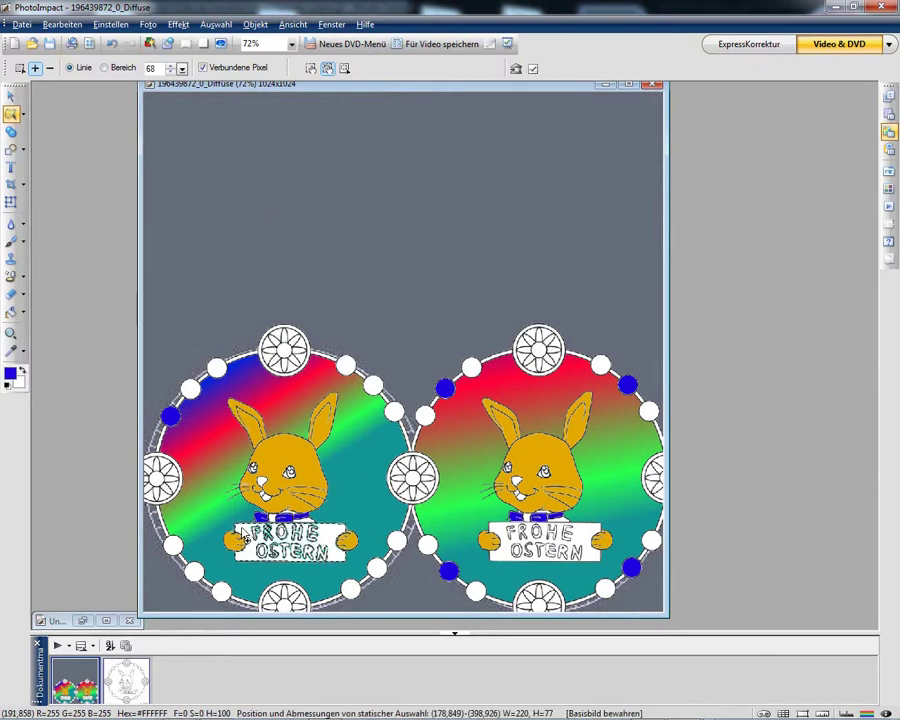
left_click(504, 537)
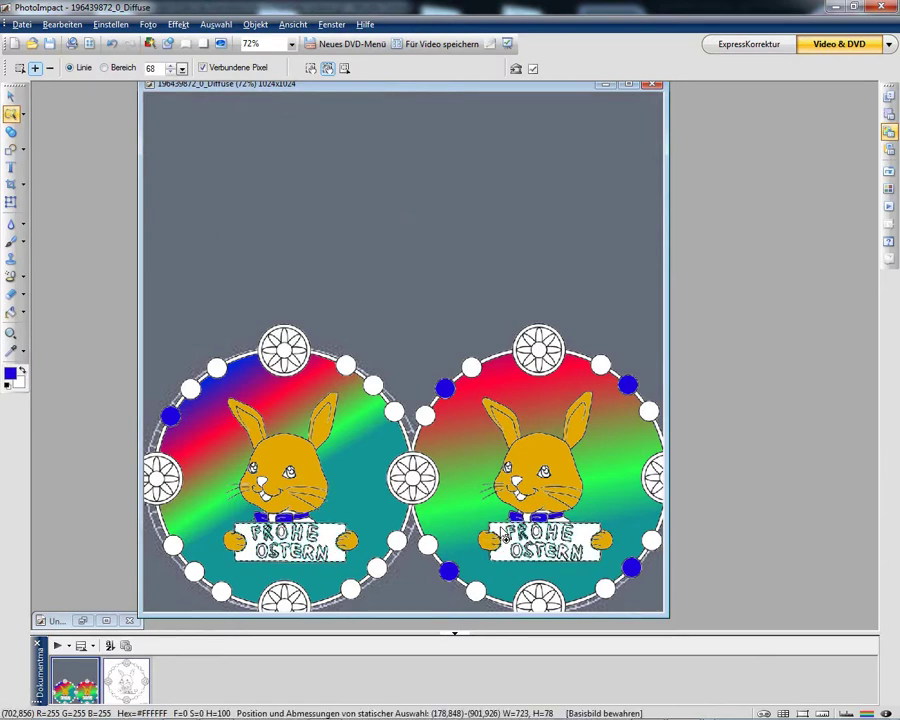
Step: Fill both selected signs with a linear multi-colour gradient using the gold palette 008
left_click(24, 316)
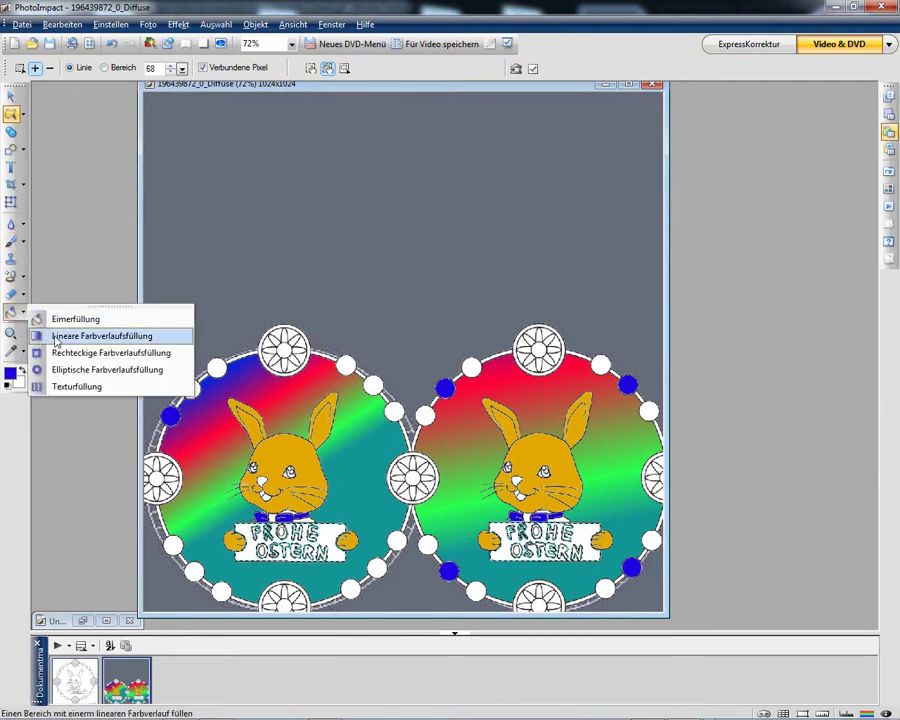
left_click(62, 337)
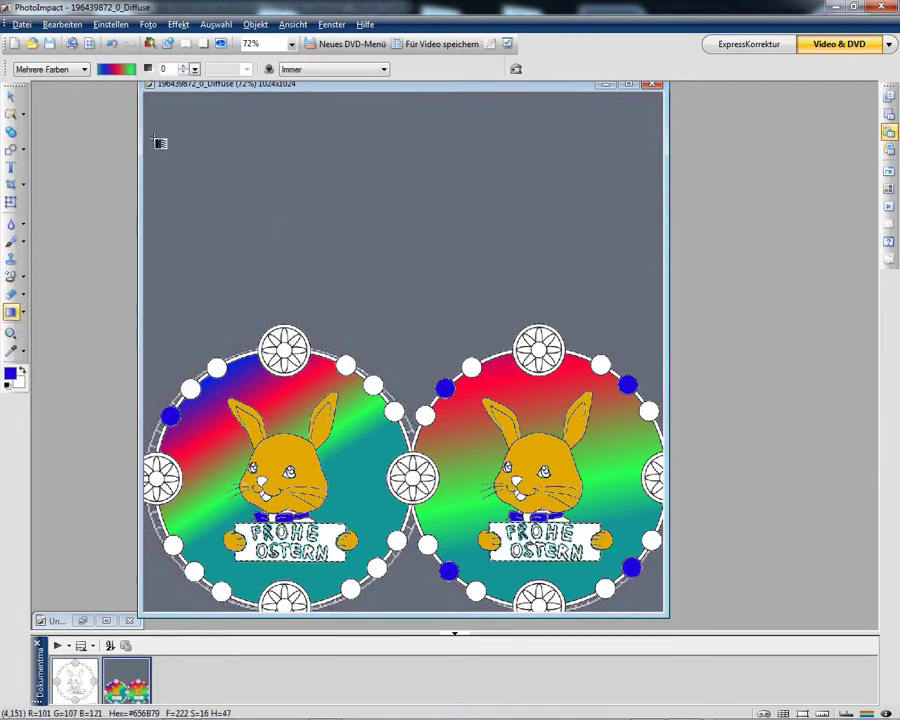
left_click(126, 68)
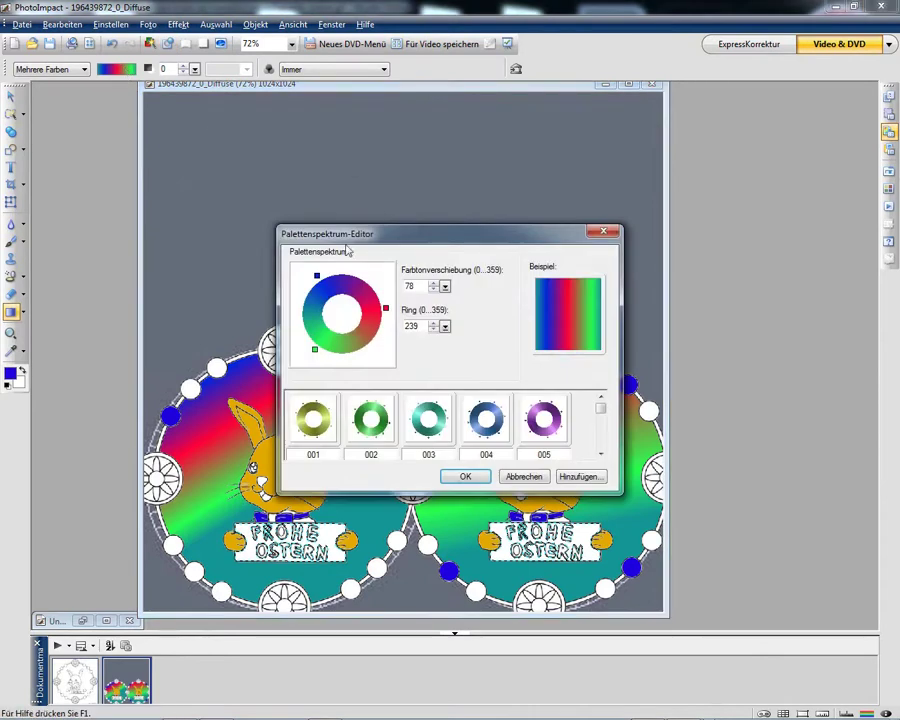
left_click(600, 456)
left_click(599, 456)
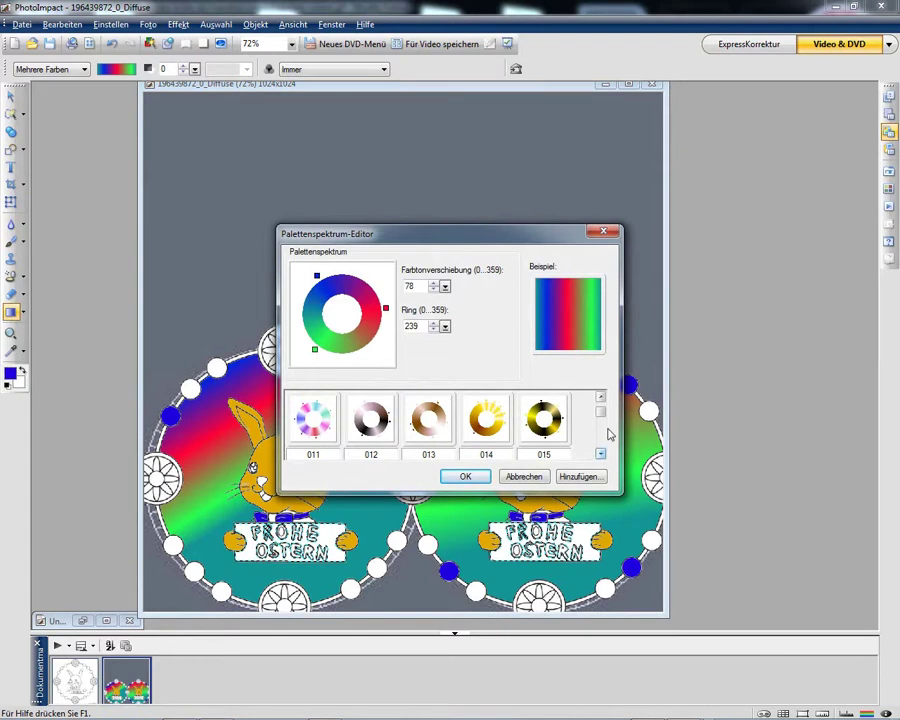
left_click(599, 398)
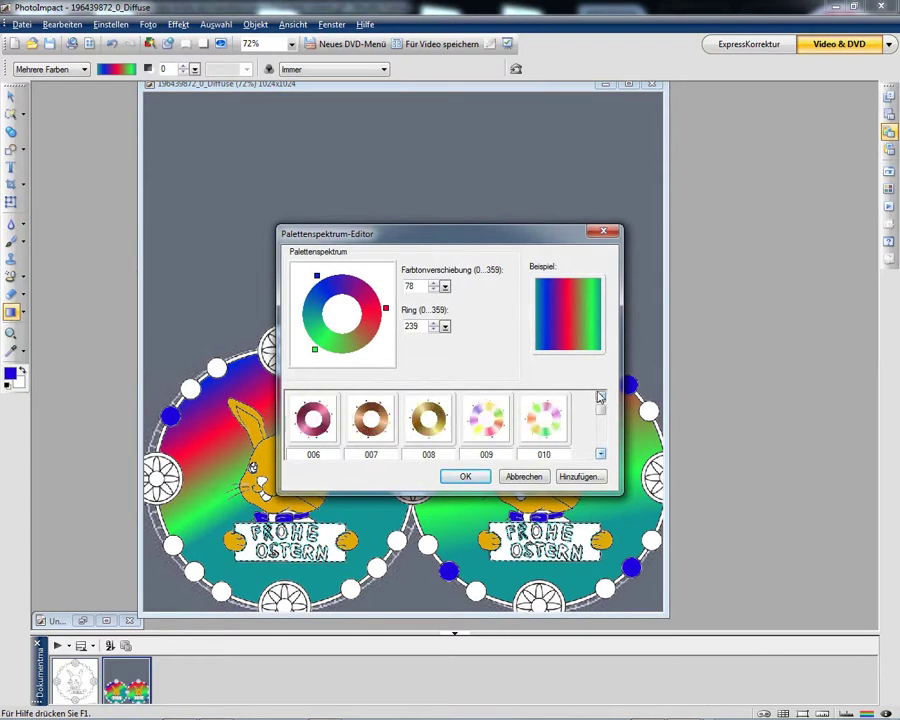
left_click(430, 420)
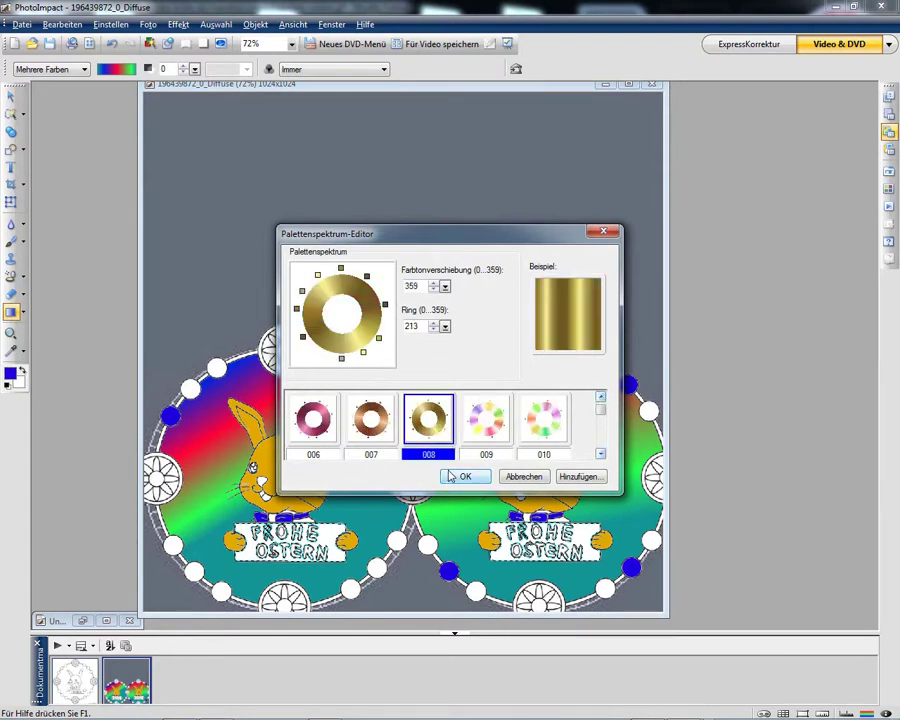
left_click(465, 476)
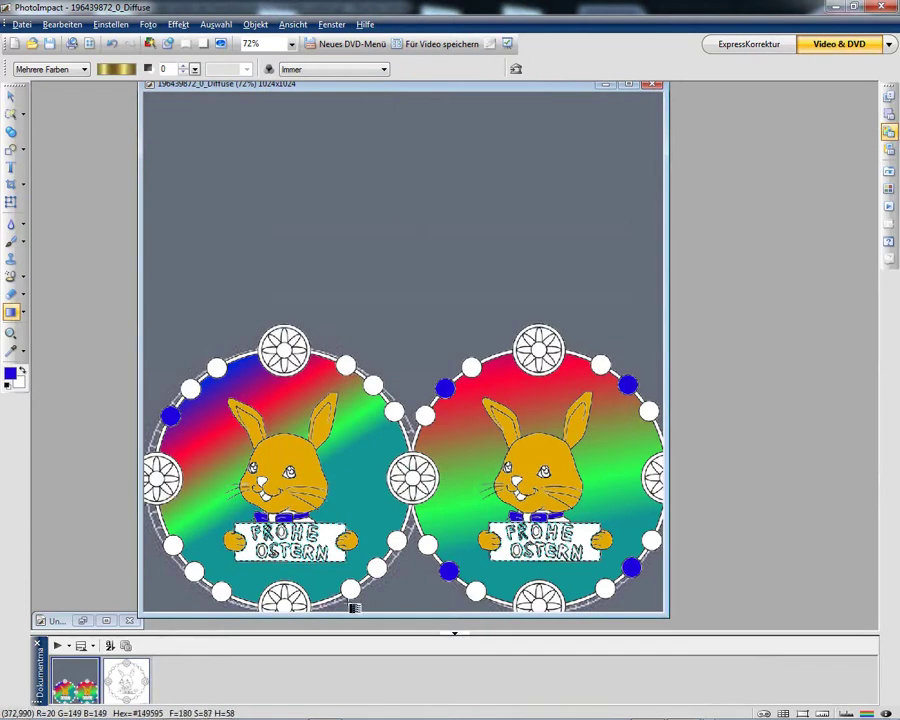
left_click(610, 565)
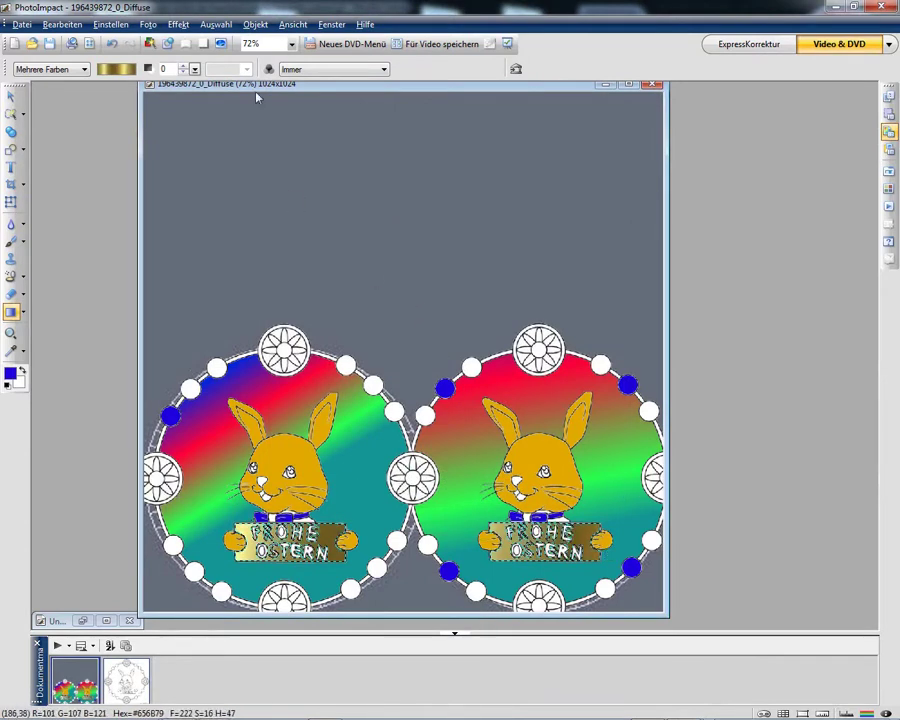
Step: Clear the selection and save the diffuse texture image
left_click(216, 25)
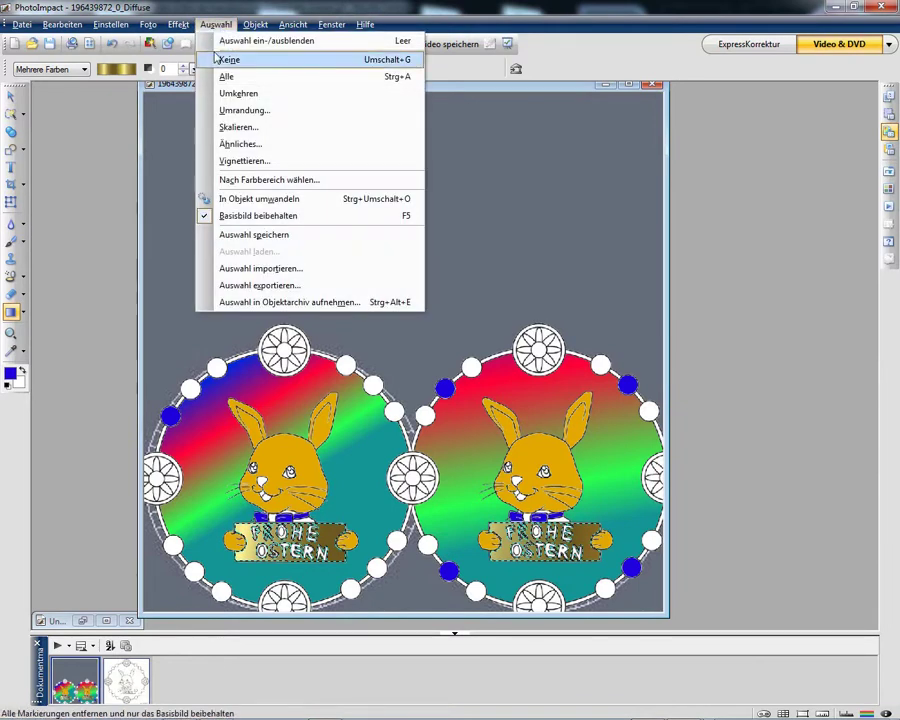
left_click(228, 60)
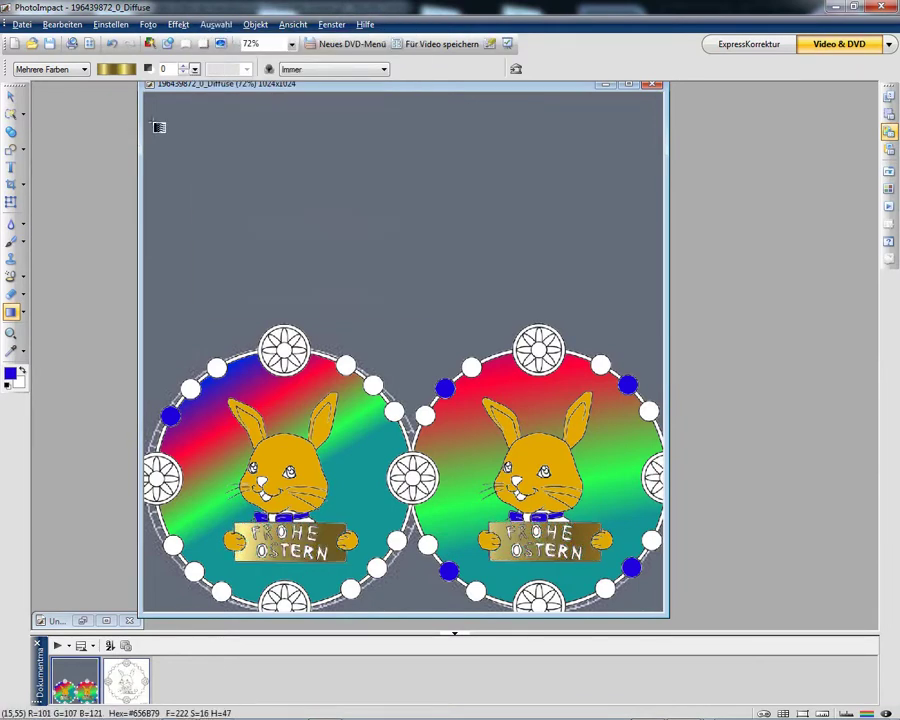
left_click(21, 25)
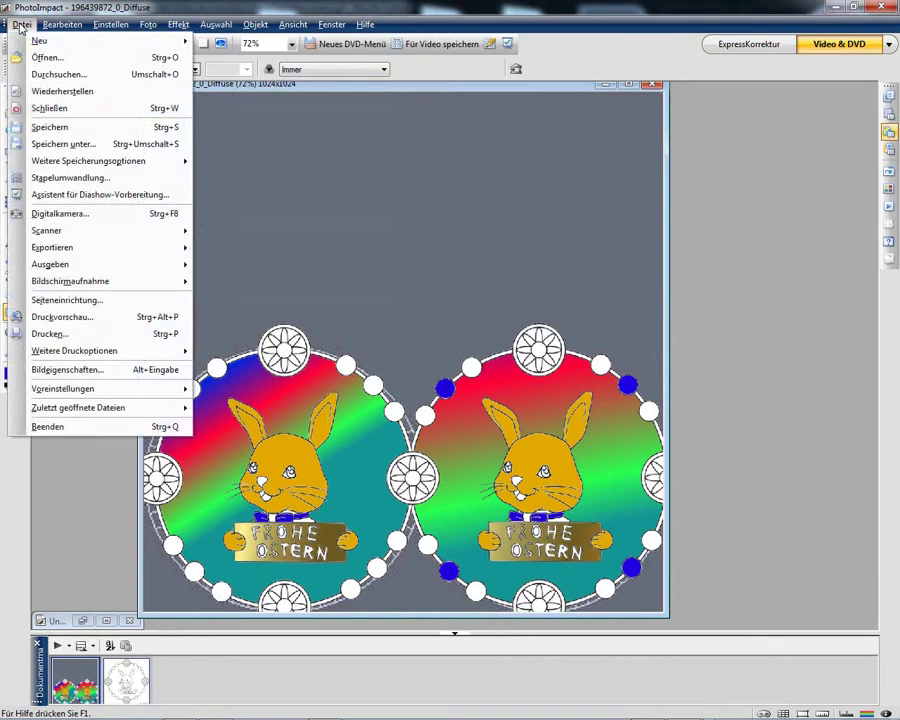
left_click(48, 129)
Step: Switch to iClone and rotate the osterei prop about several axes to examine its texture from different sides
mouse_move(358, 713)
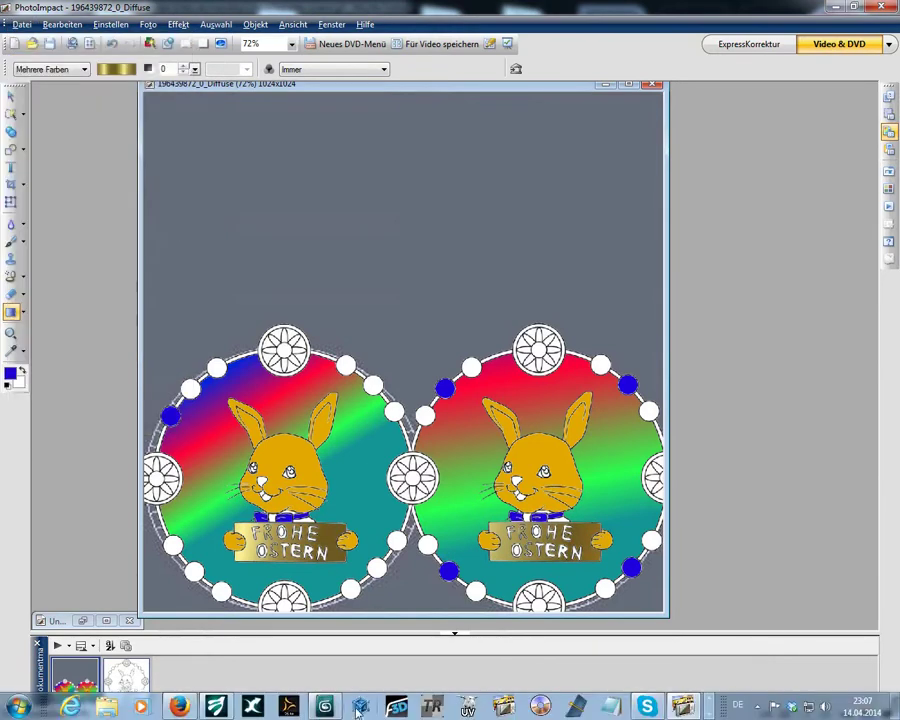
left_click(220, 708)
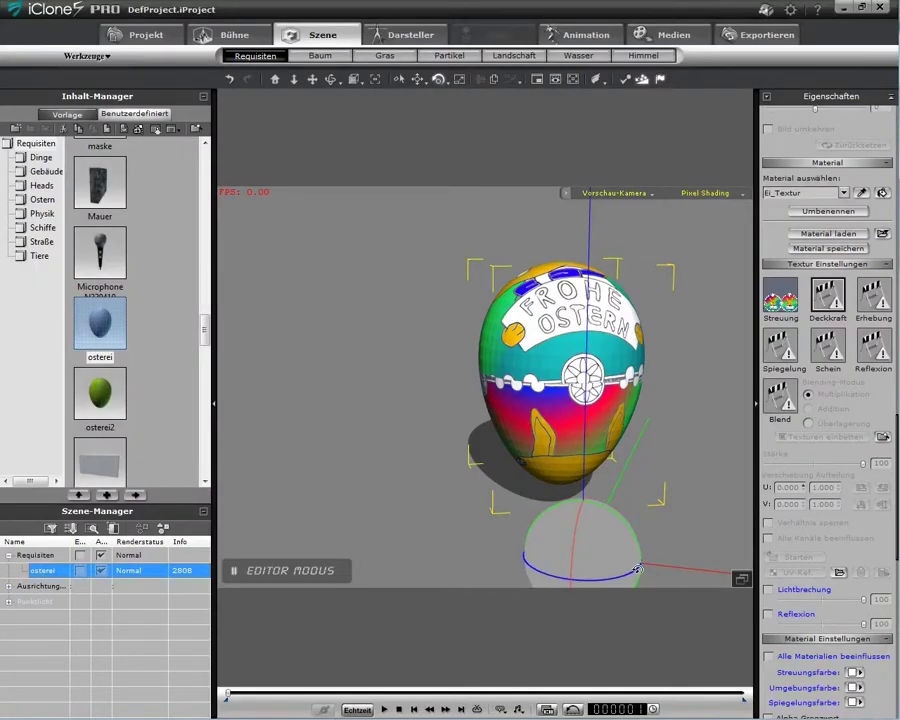
left_click_drag(637, 569, 594, 452)
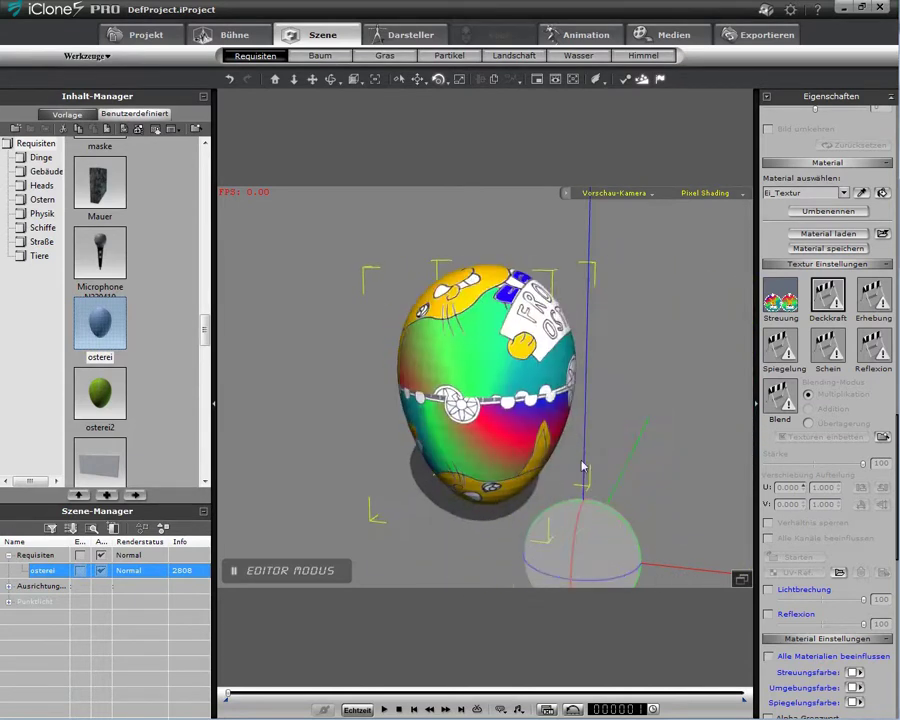
left_click_drag(580, 517, 539, 511)
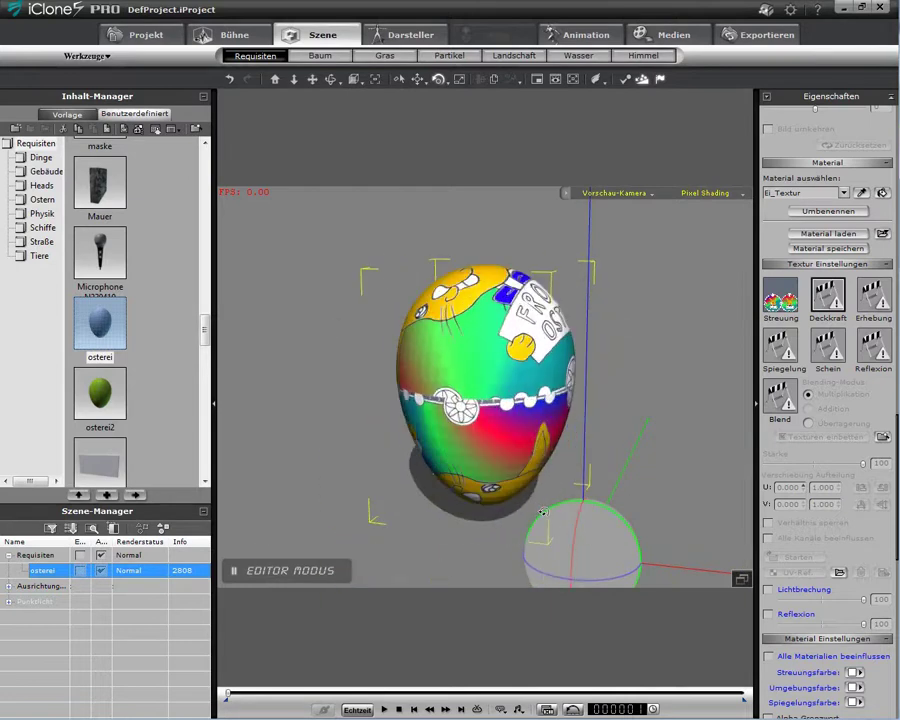
mouse_move(576, 510)
left_mouse_down()
mouse_move(558, 537)
mouse_move(568, 490)
mouse_move(560, 501)
left_mouse_up()
mouse_move(632, 553)
left_mouse_down()
mouse_move(586, 536)
mouse_move(546, 538)
mouse_move(637, 545)
left_mouse_up()
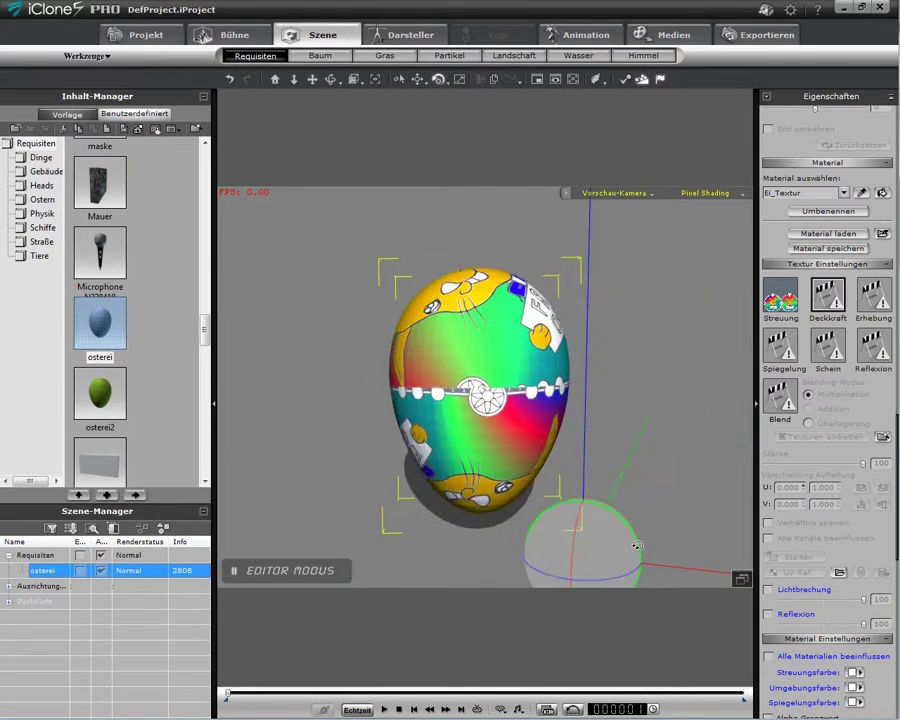